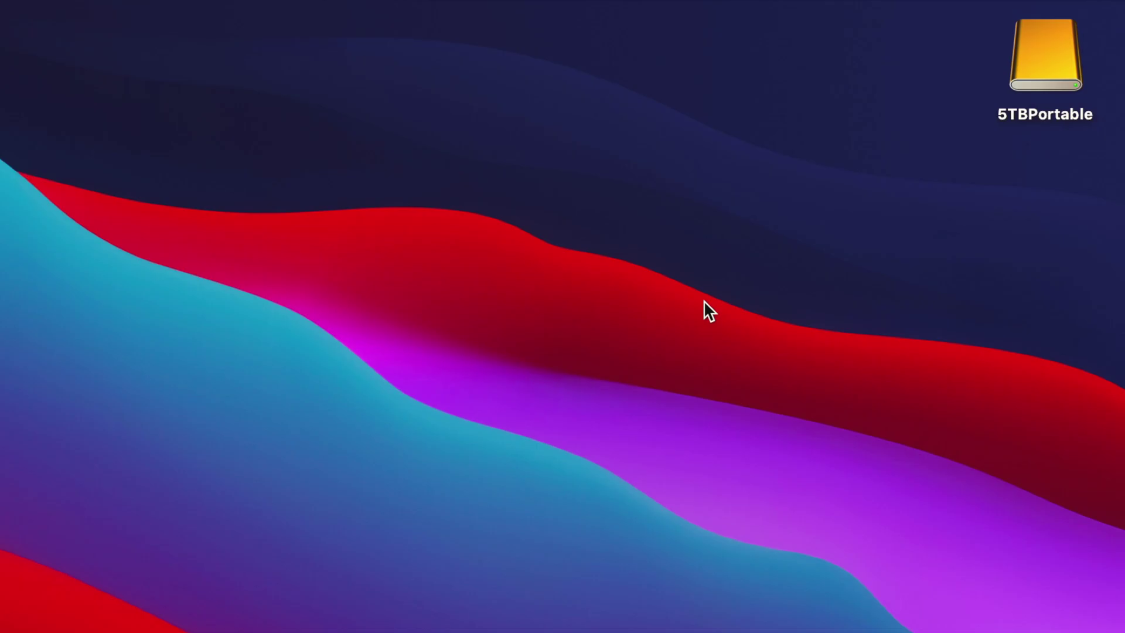
- Open the channel folder on the 5TBPortable drive
left_click(1031, 80)
double_click(1032, 74)
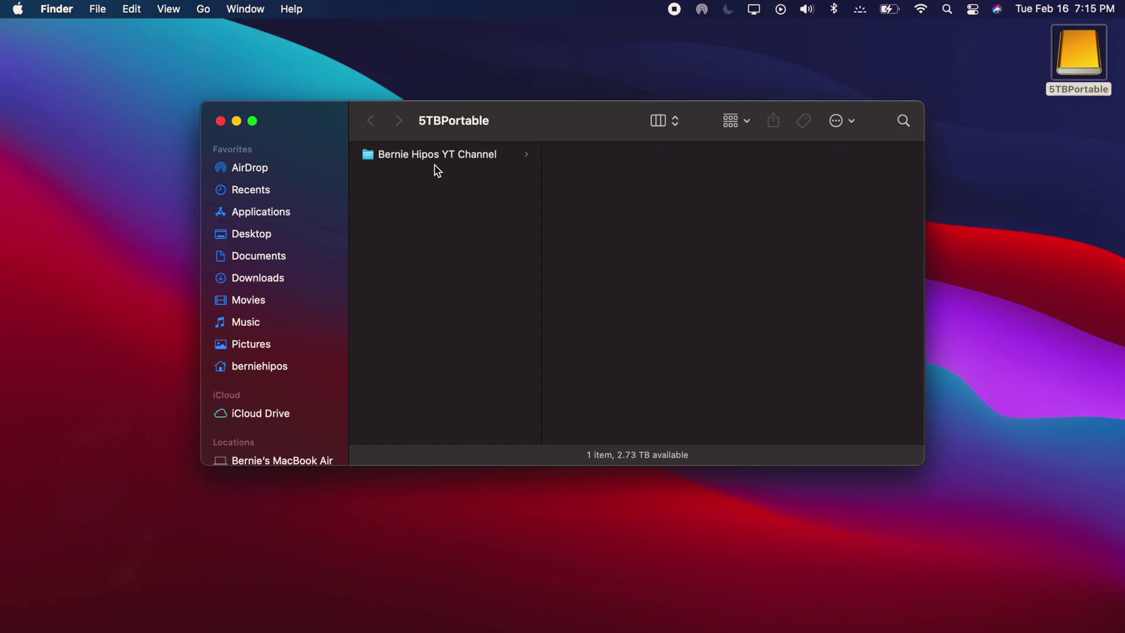
left_click(438, 157)
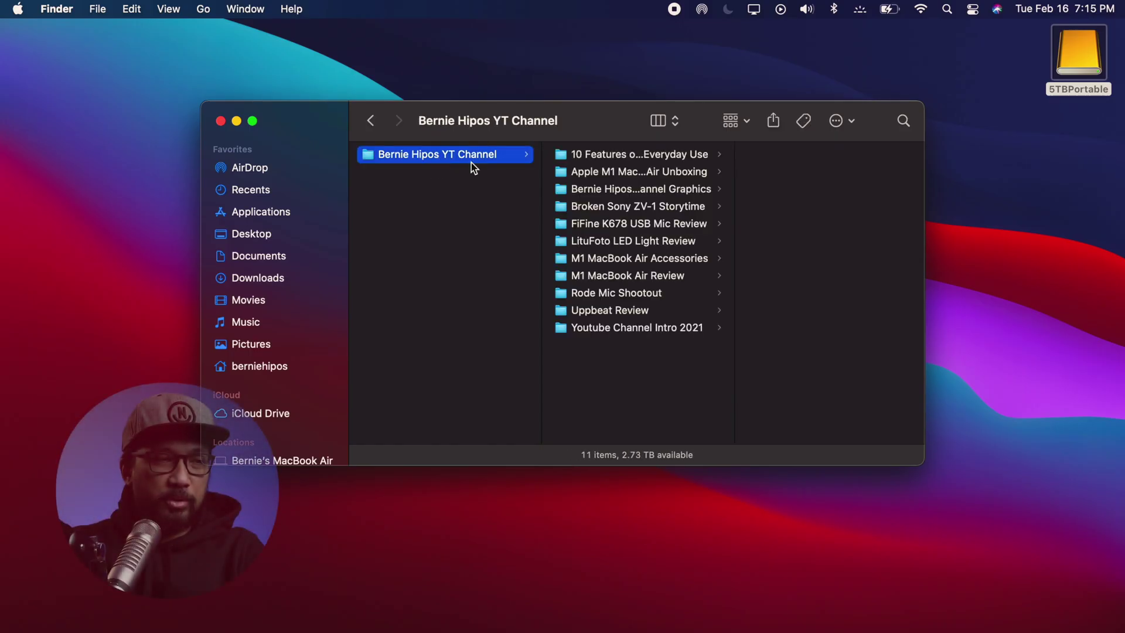
- Create a new folder named 'How To Make A Thumbnail Using The Mask Tool', then close Finder
left_click(838, 122)
left_click(848, 153)
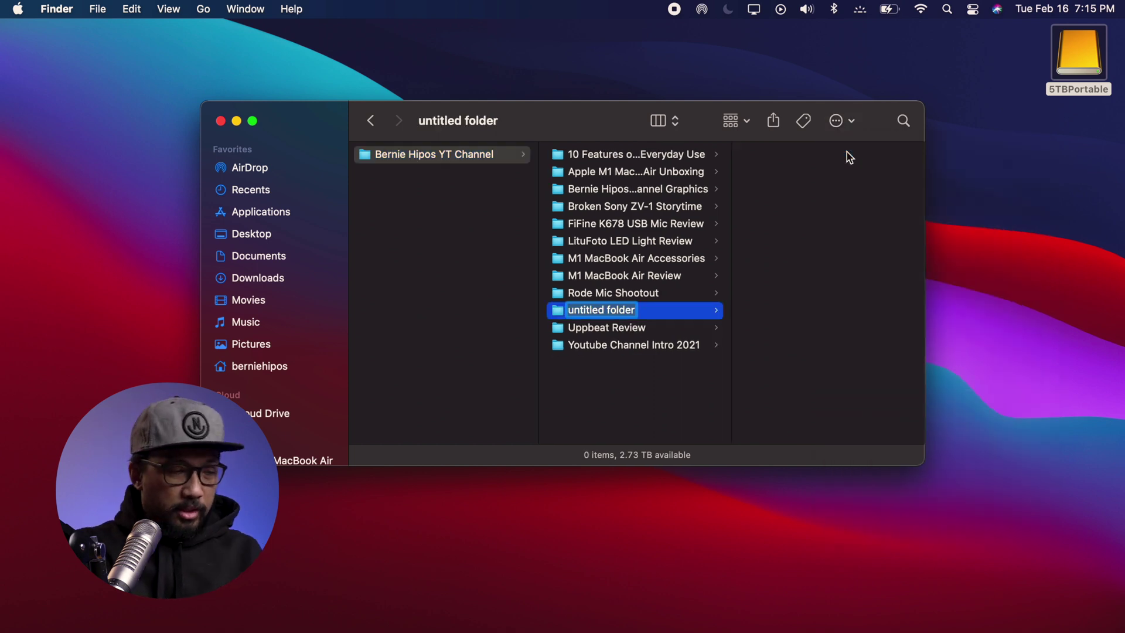
type("How To Make")
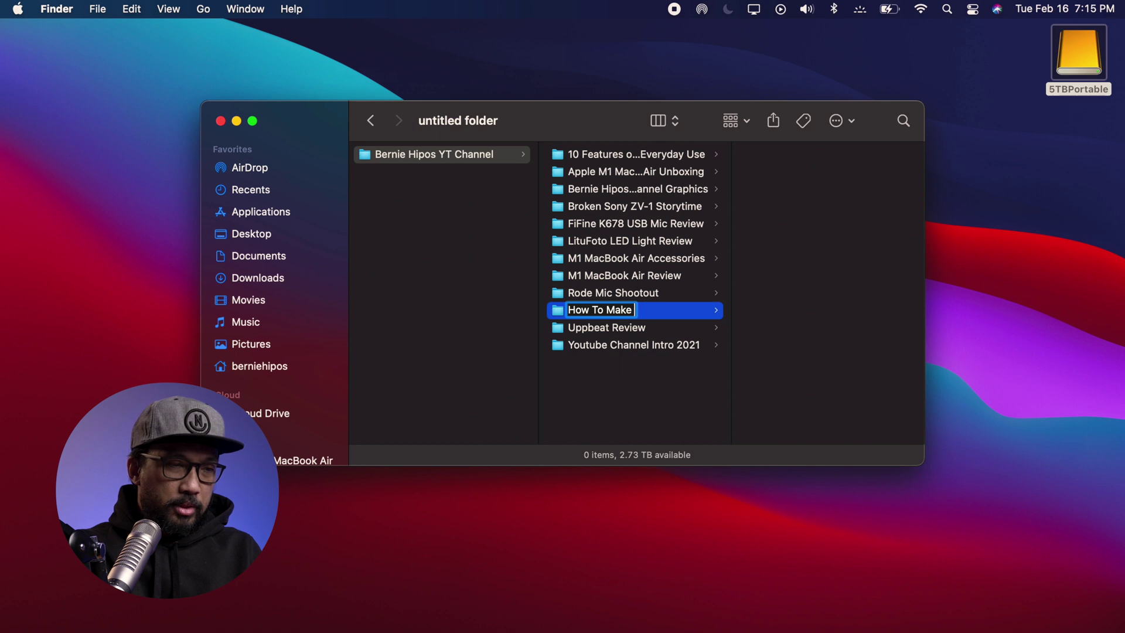
type(" A Thumbnail Uis")
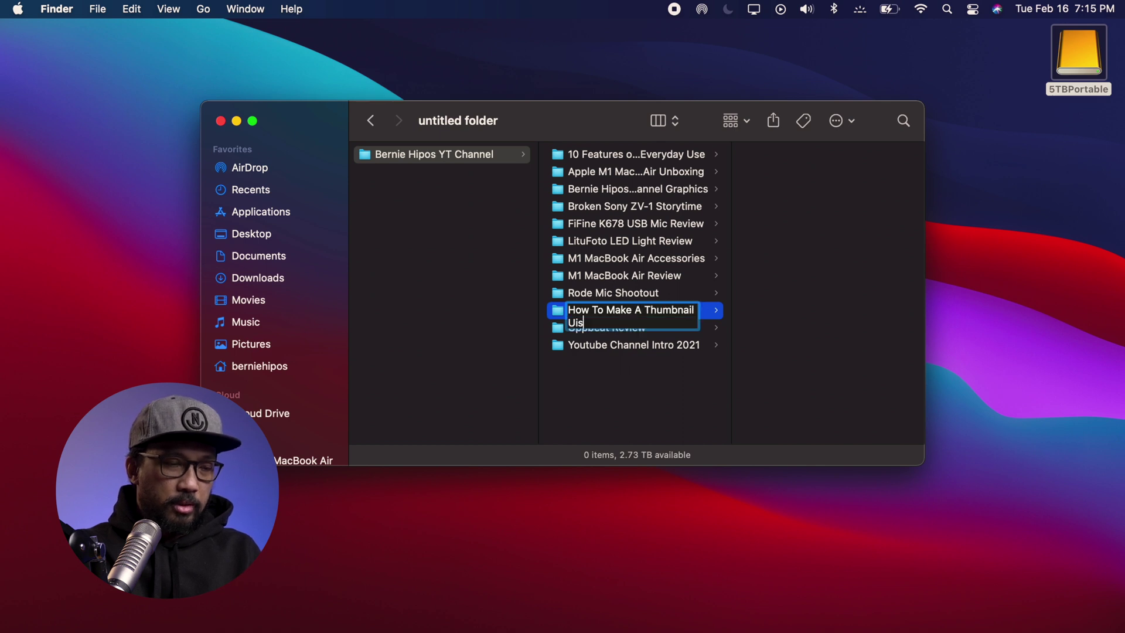
key("BackSpace")
key("BackSpace")
type("sing The MA")
key("BackSpace")
type("ask Tool")
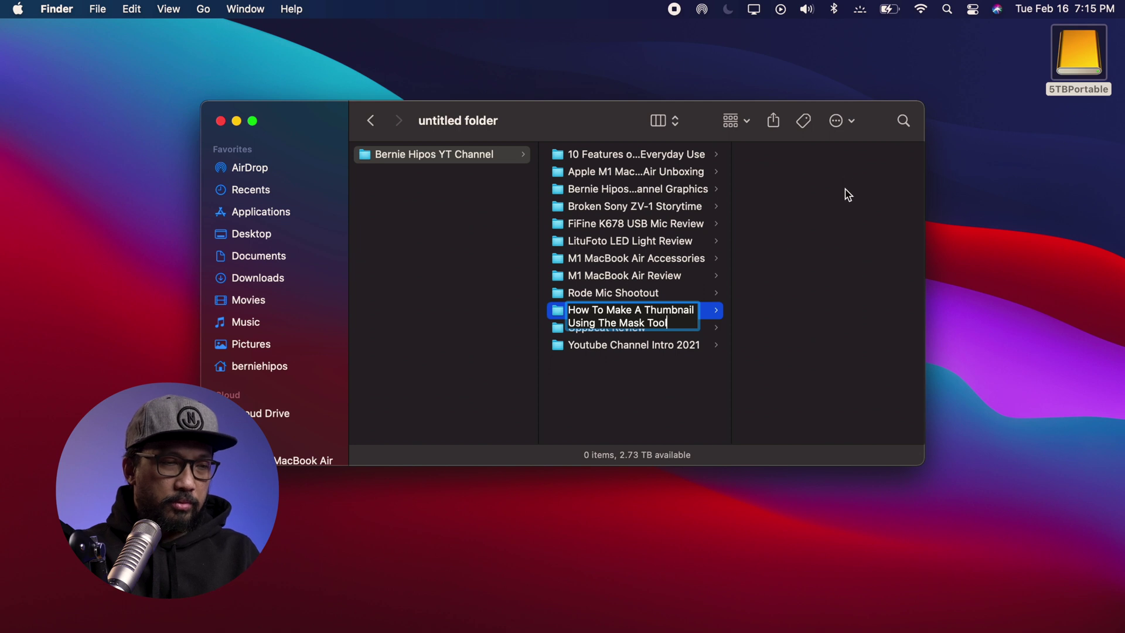
key("Return")
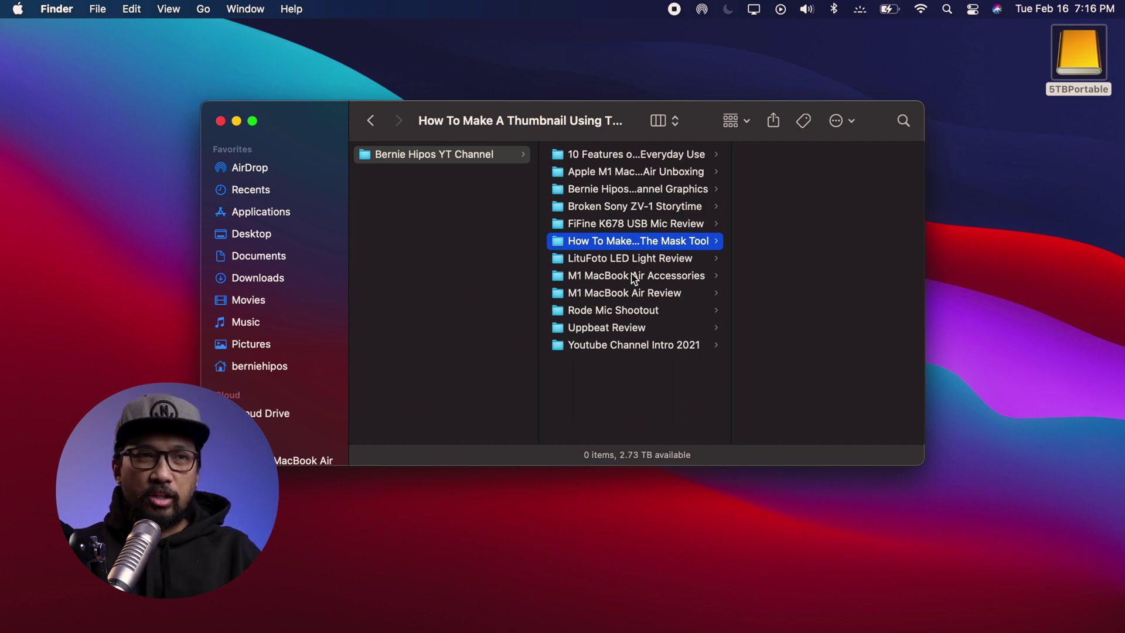
left_click(221, 121)
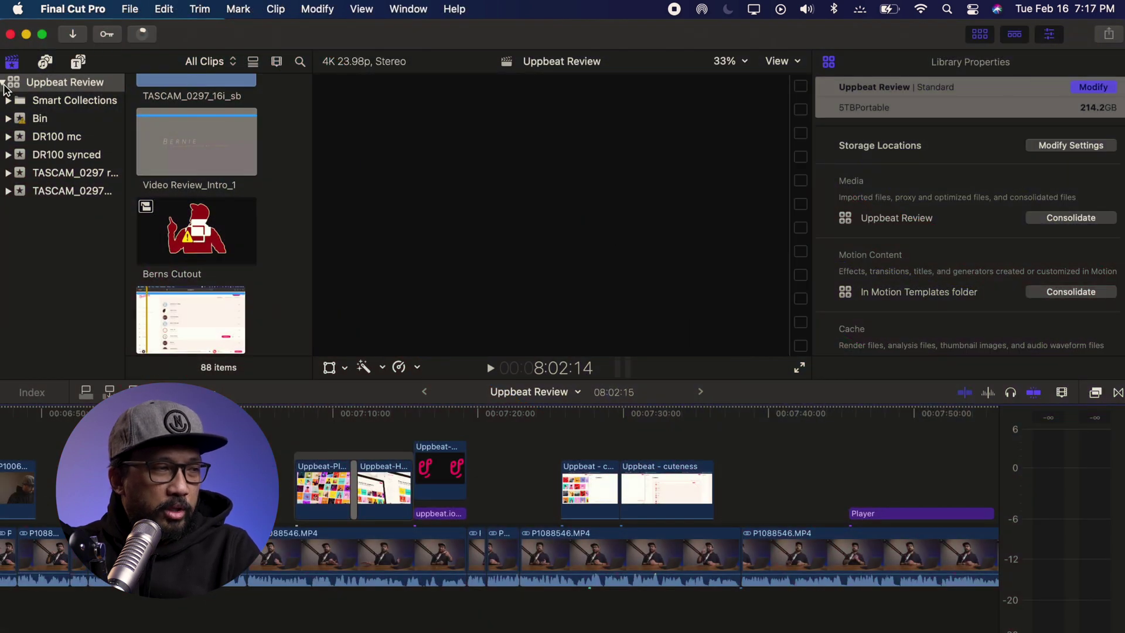
- Collapse the Uppbeat Review library and start a new library from File > New > Library
left_click(4, 83)
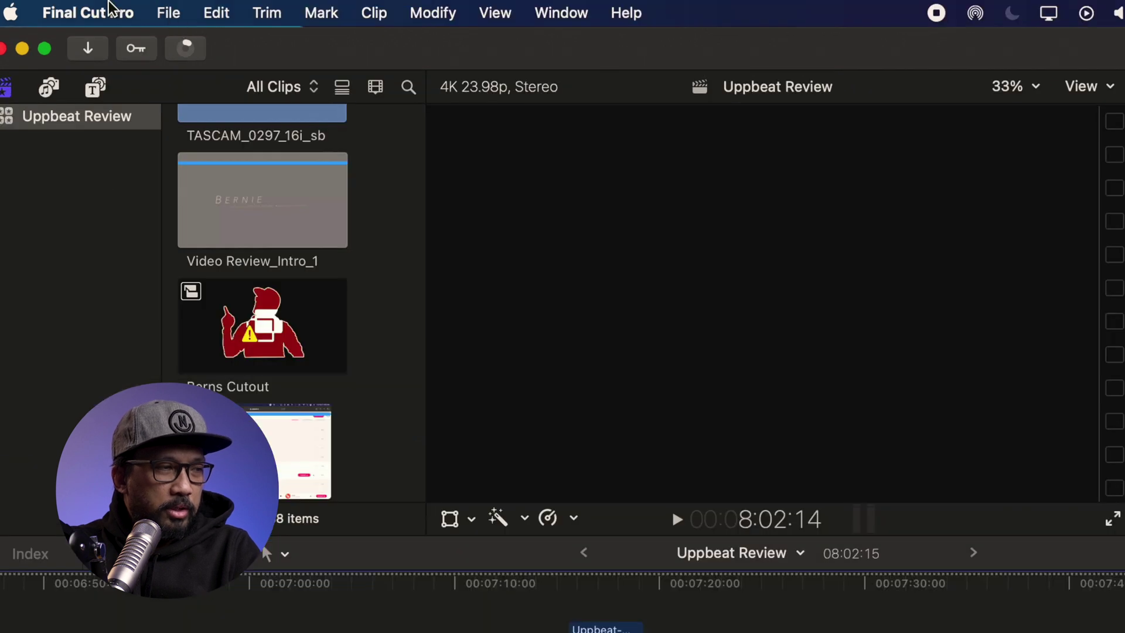
left_click(89, 10)
mouse_move(166, 12)
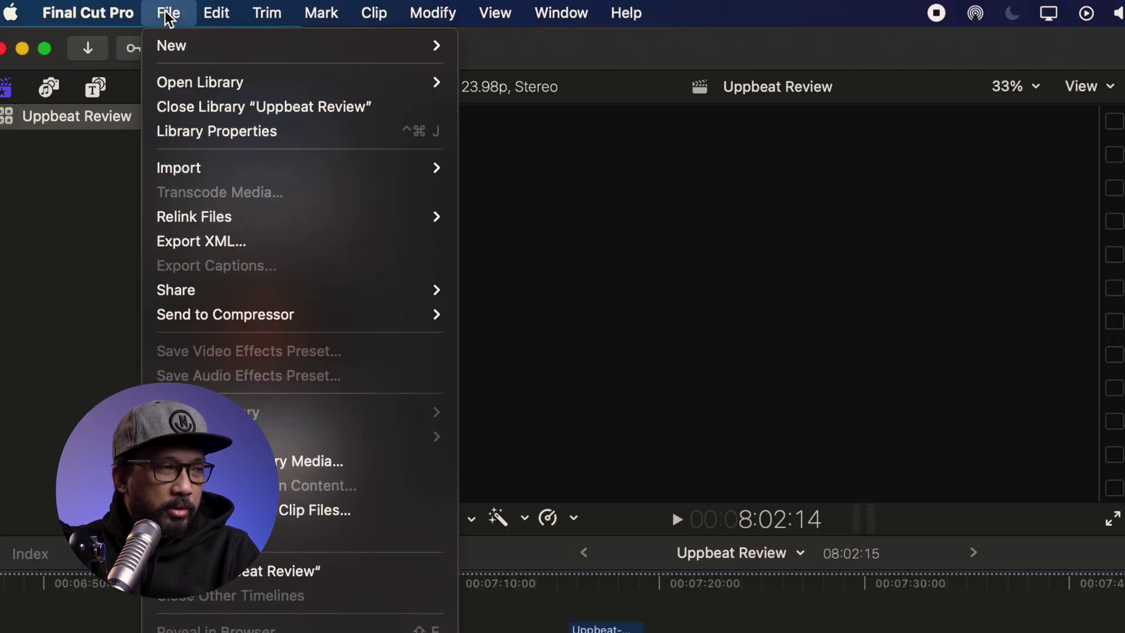
mouse_move(183, 50)
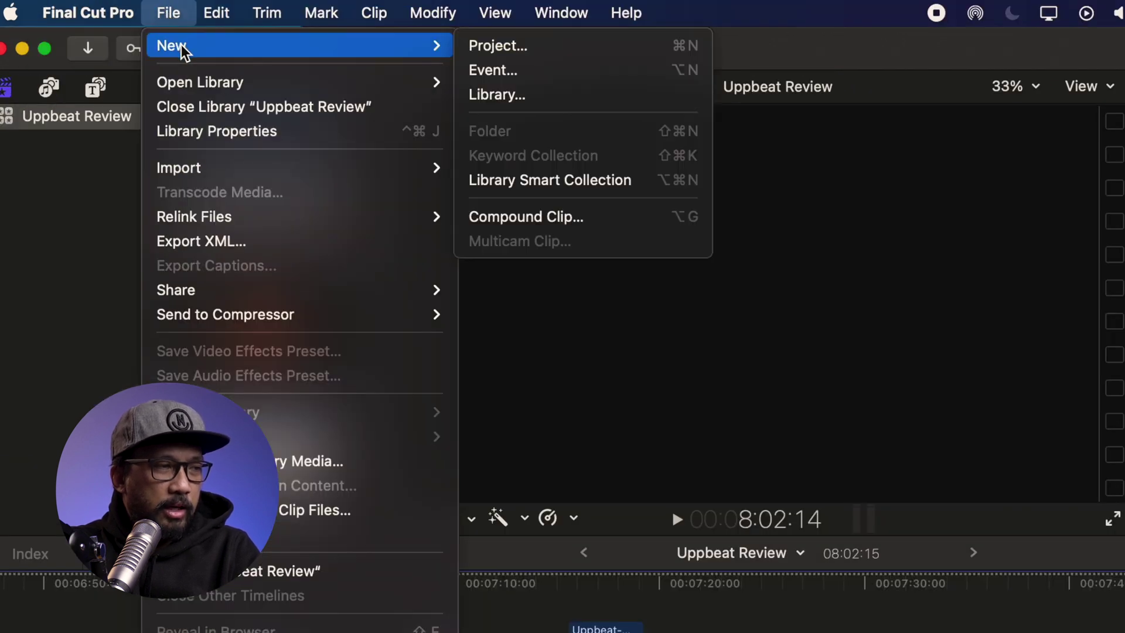
left_click(480, 95)
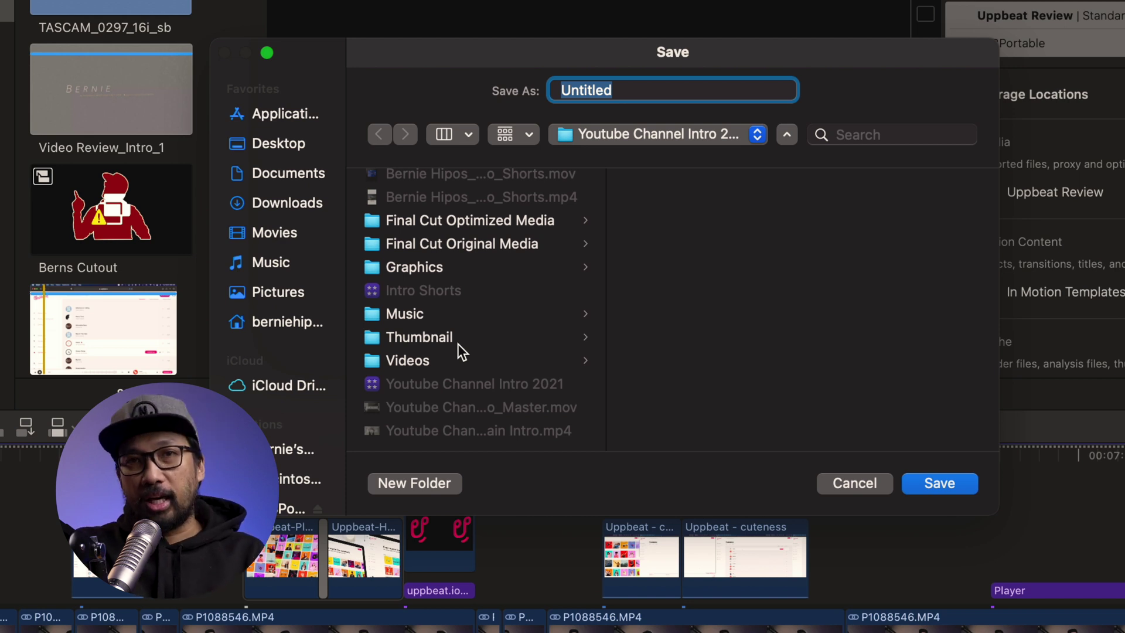
- Choose the tutorial folder in the 5TBPortable channel folder as the save location
scroll(276, 399, "down", 3)
left_click(276, 400)
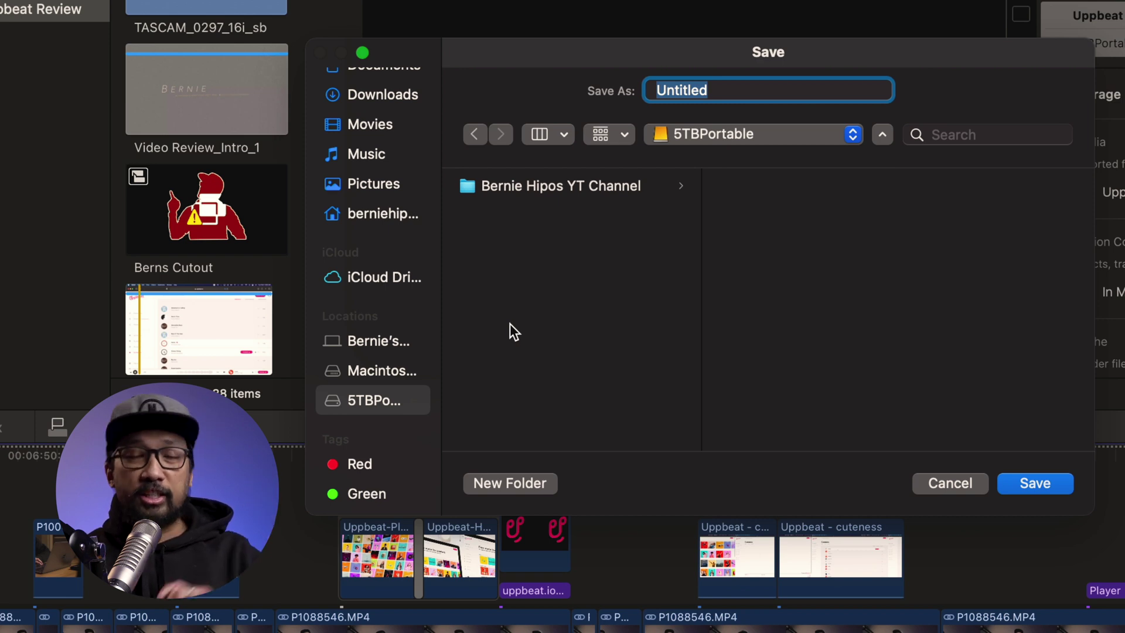
left_click(601, 192)
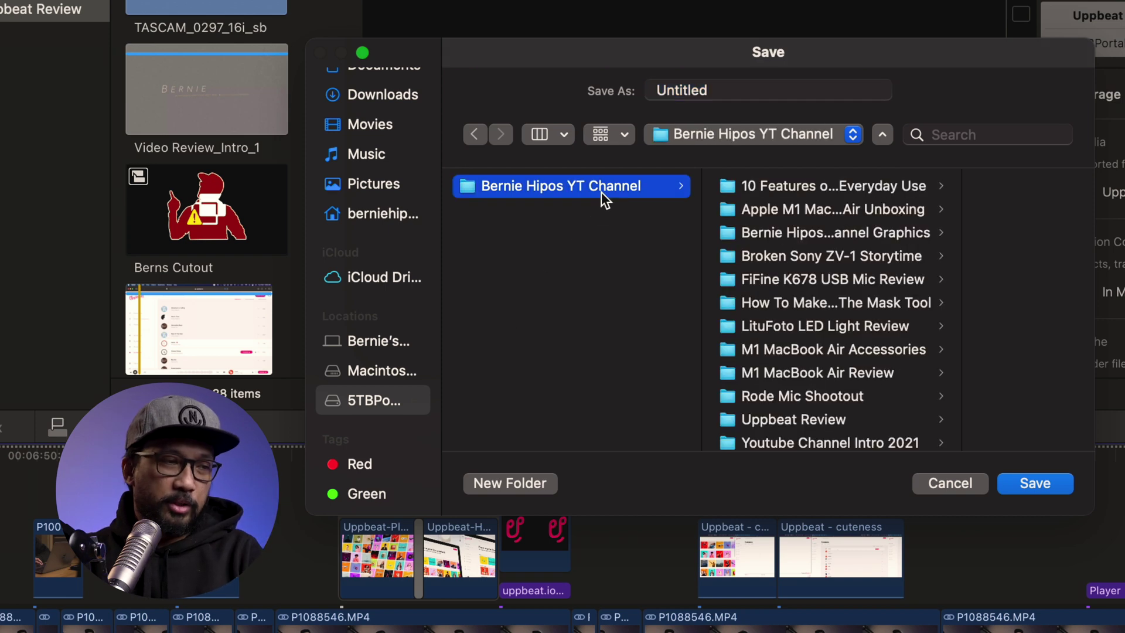
scroll(750, 360, "down", 1)
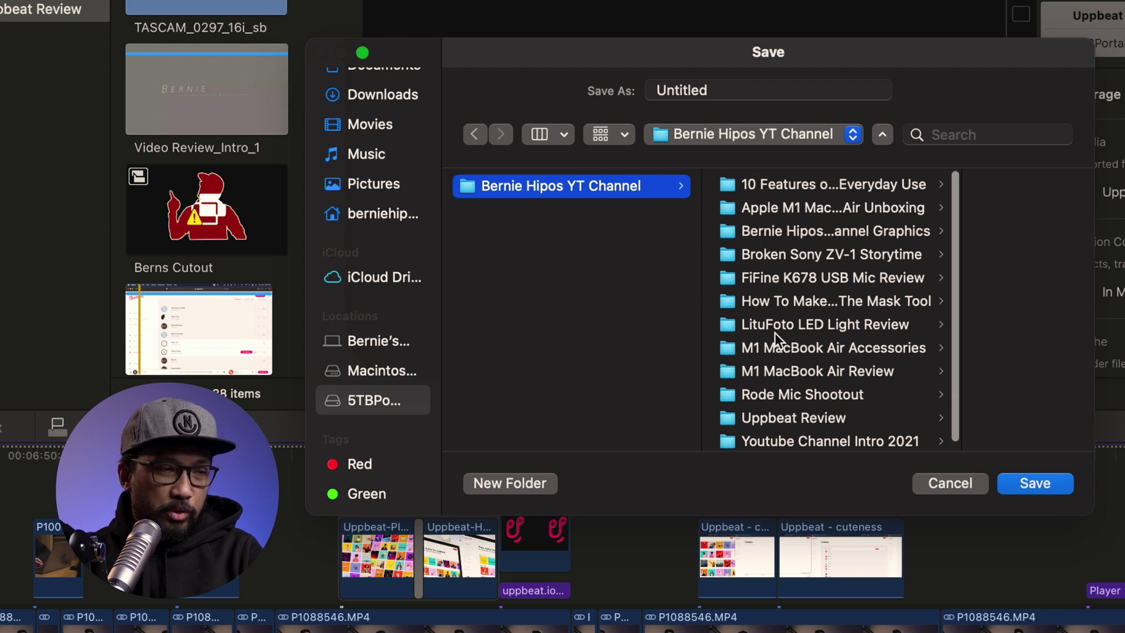
left_click(783, 308)
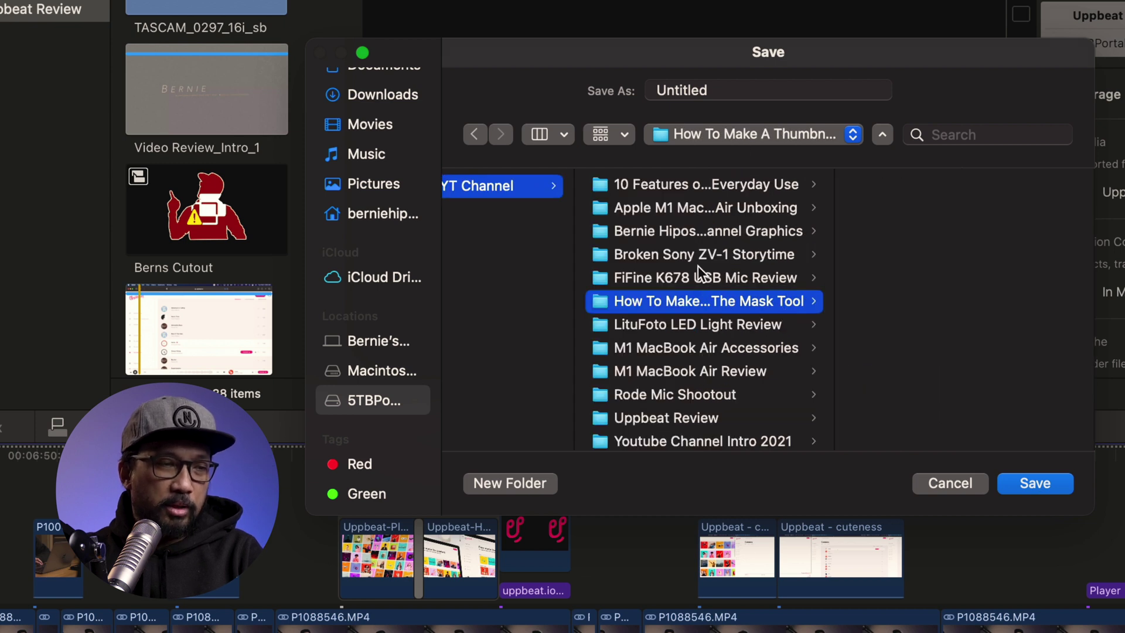
- Name the library 'How To Make A Thumbnail Using The Mask Tool' and save it
left_click(723, 91)
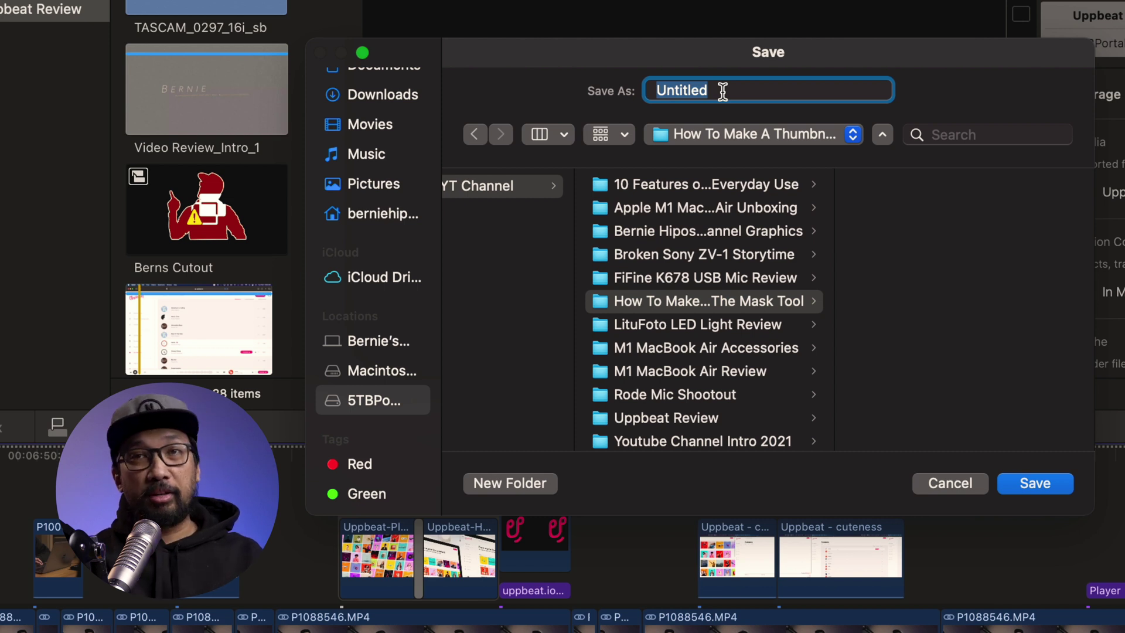
type("How To Na")
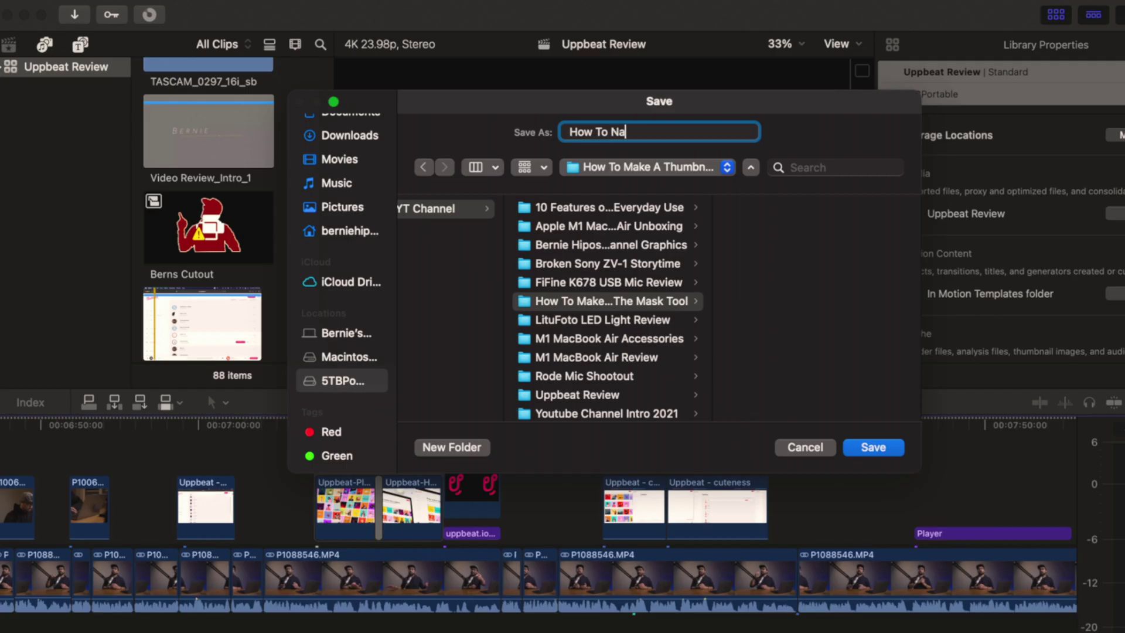
key("BackSpace")
key("BackSpace")
type("Make A Thumbnail Uis")
type("ng The Mask Tool")
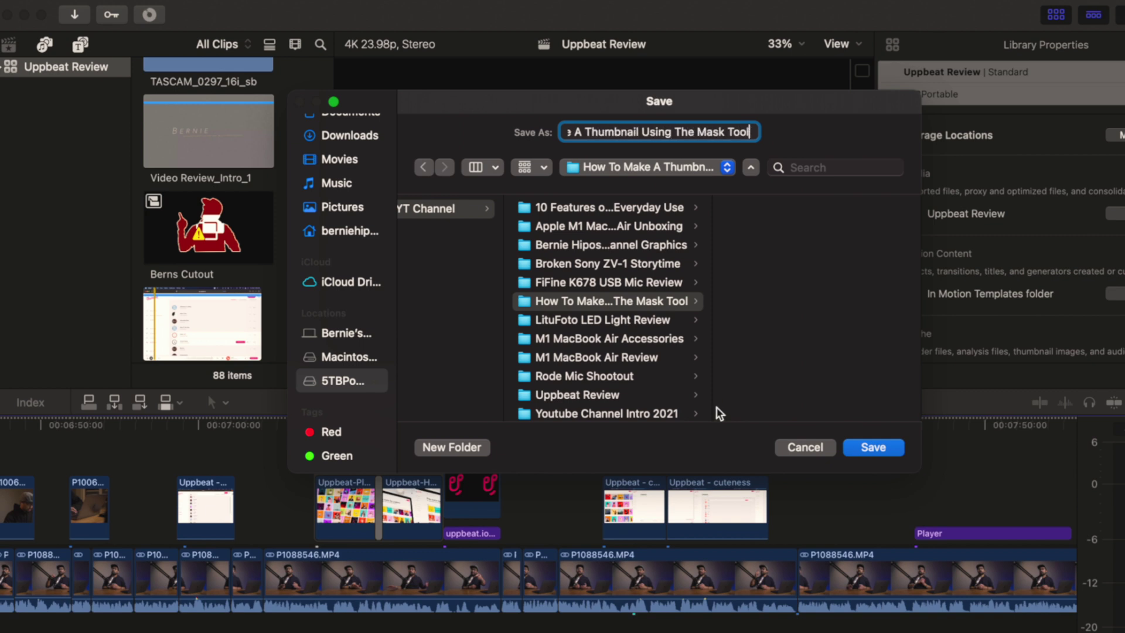
key("Return")
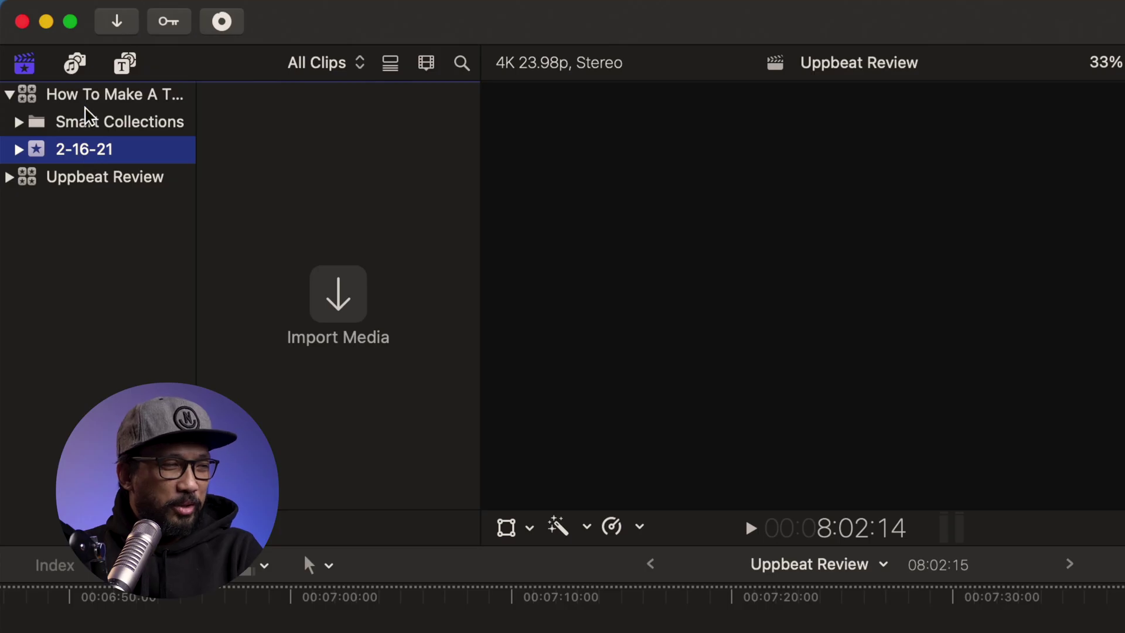
- Rename the 2-16-21 event to 'Bin', select it, and switch to the GH5 footage in Finder
left_click(76, 150)
type("Bin")
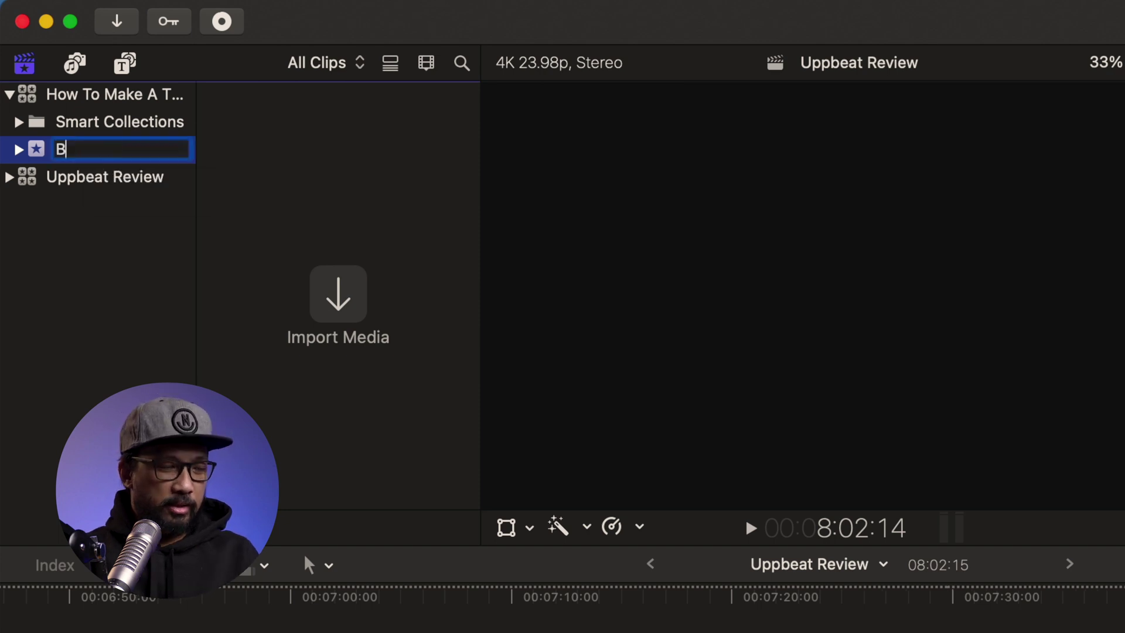
left_click(18, 150)
left_click(99, 153)
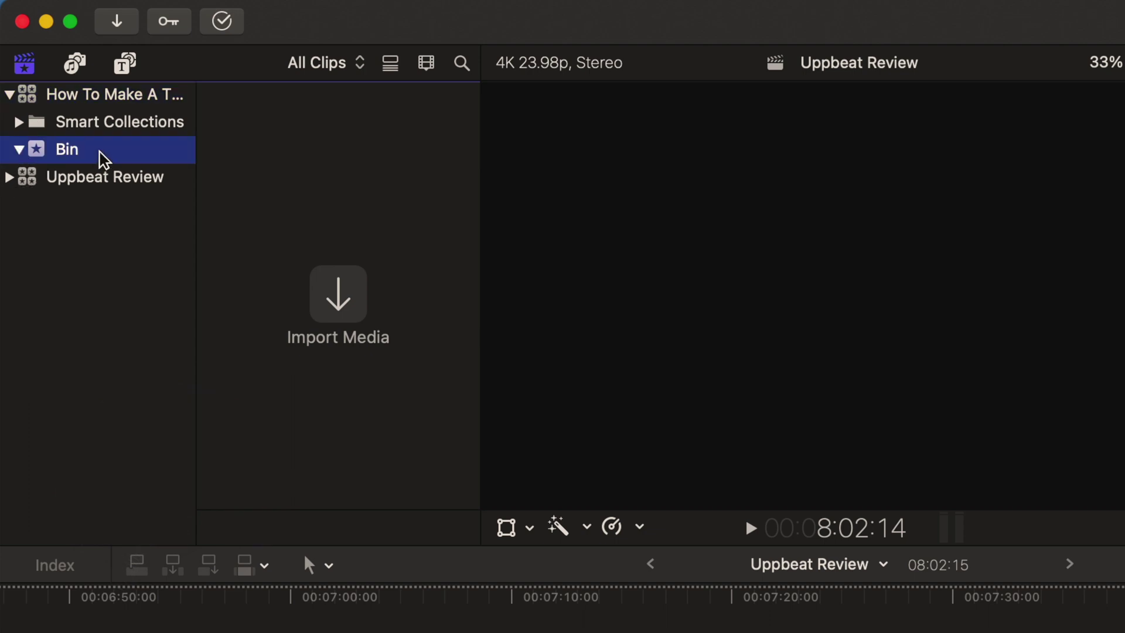
key("super+Tab")
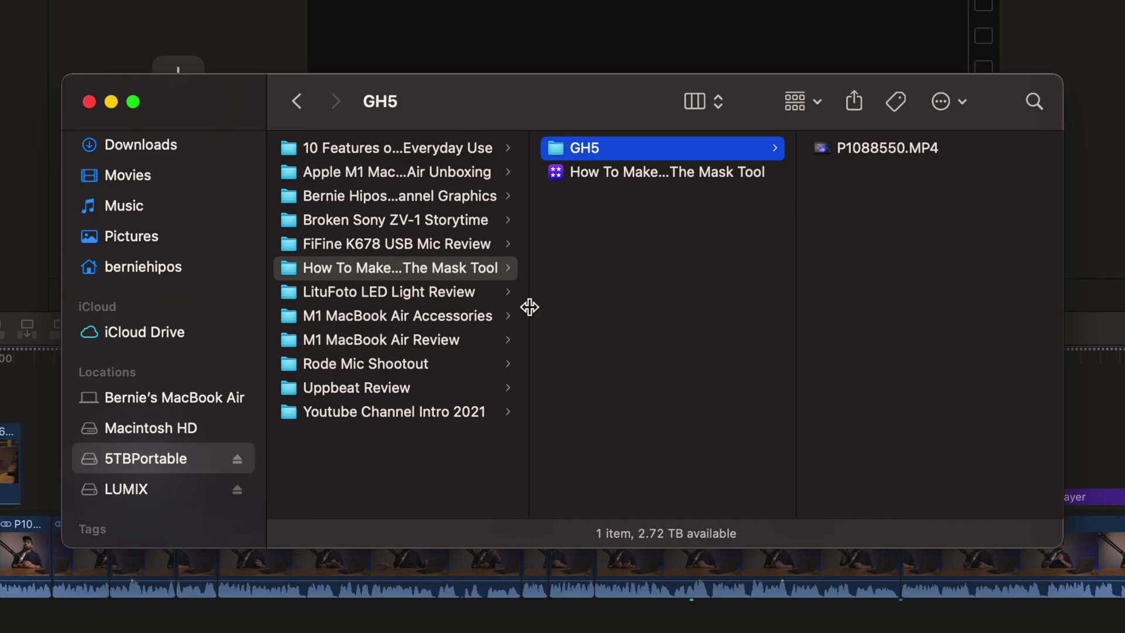
- Import the GH5 folder into the Bin event and view its clip P1088550
left_click(595, 304)
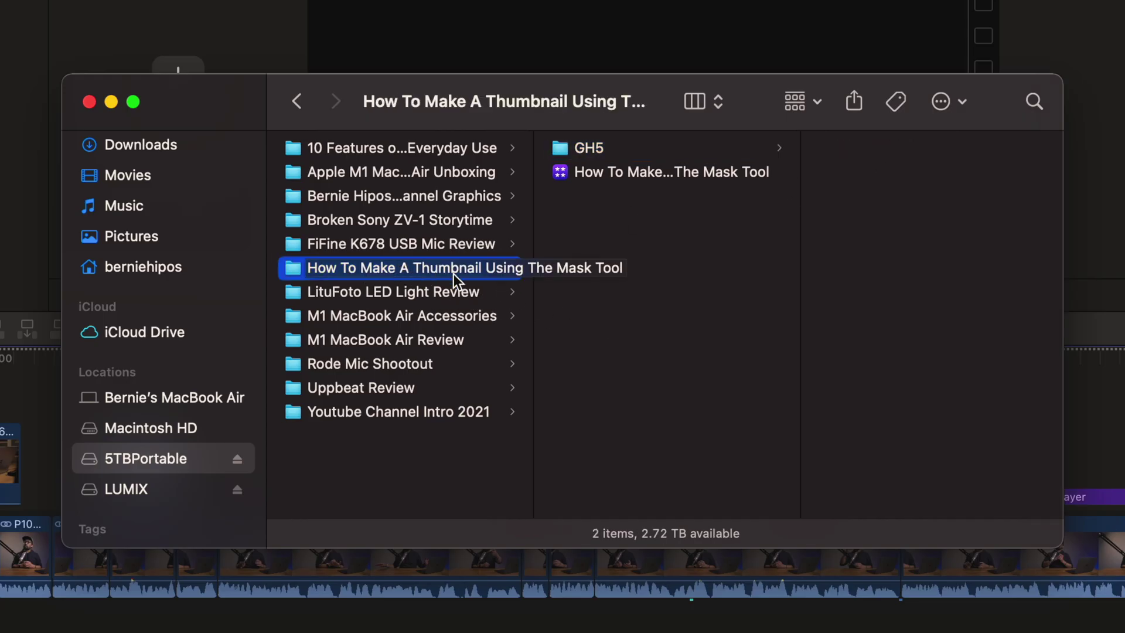
left_click(646, 149)
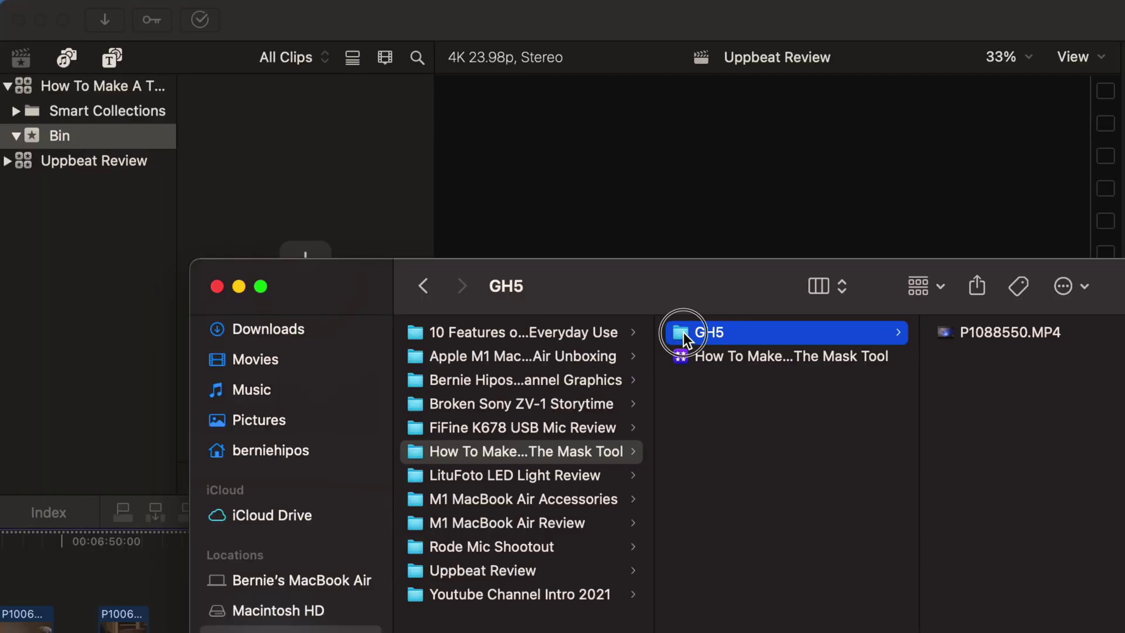
left_click_drag(684, 332, 146, 136)
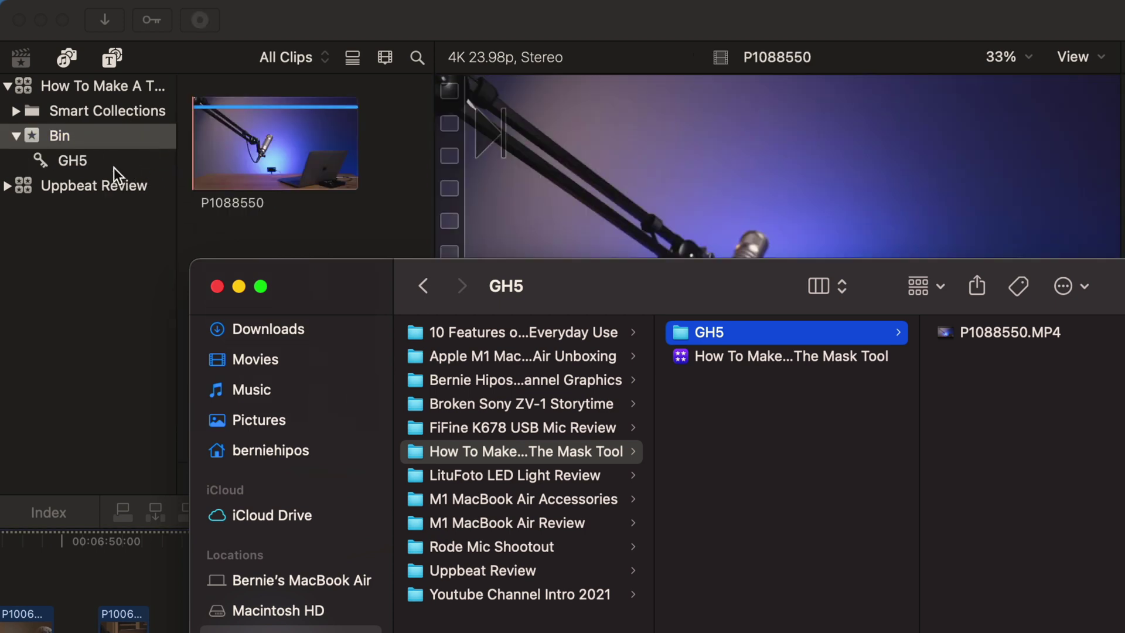
left_click(114, 167)
left_click(114, 166)
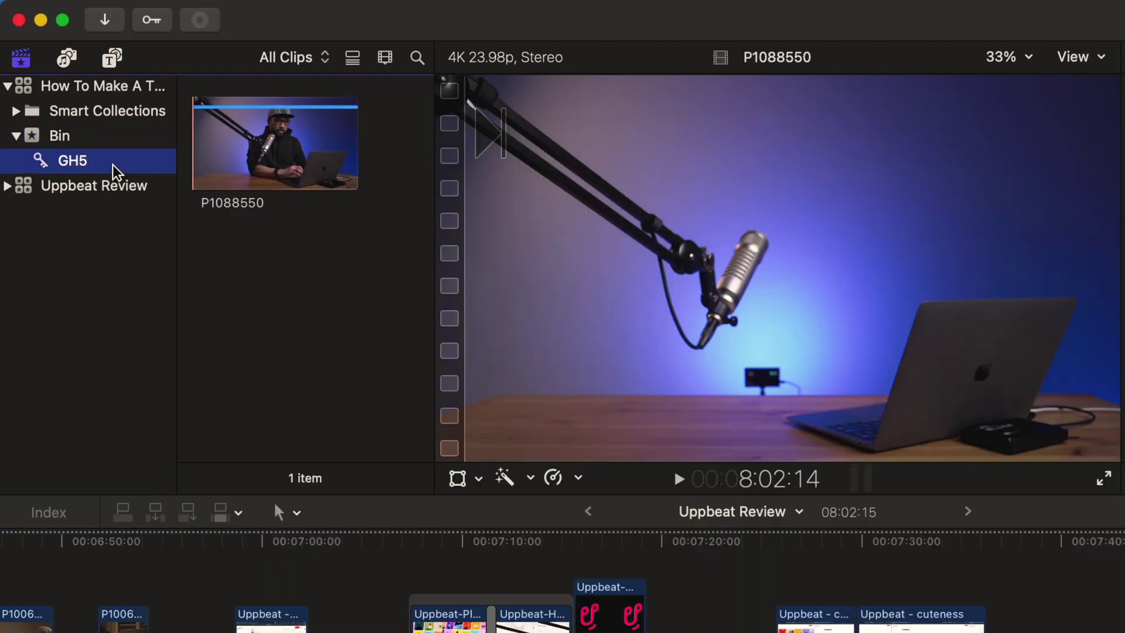
key("Up")
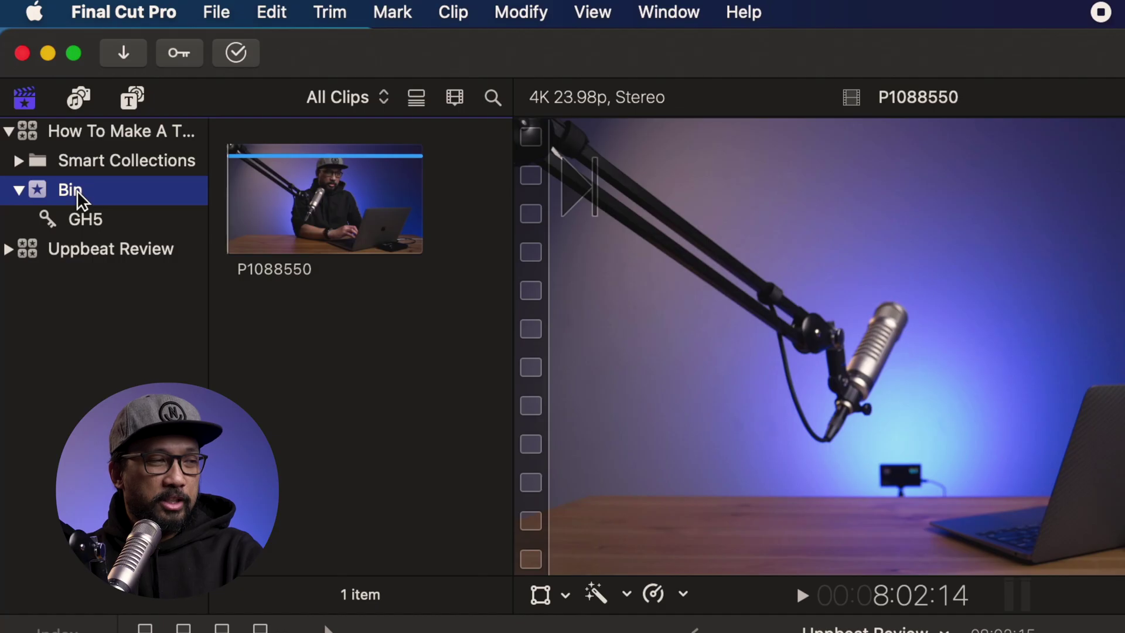
- Start a new project named 'How To Make A Thumbnail Uisng The Mask Tool'
left_click(217, 15)
mouse_move(773, 52)
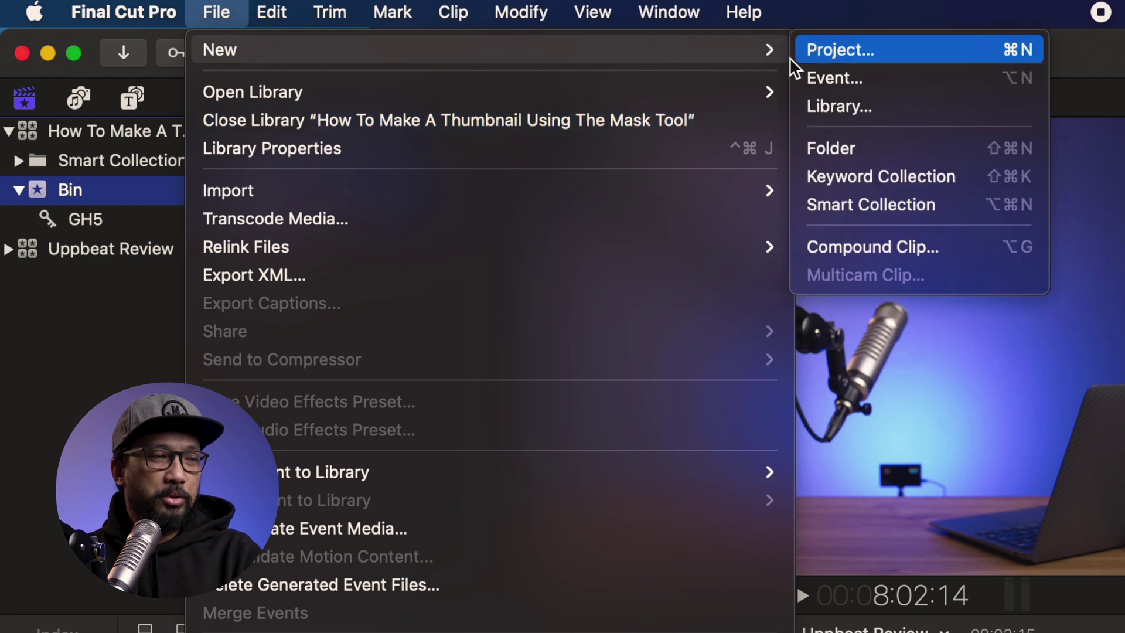
left_click(829, 51)
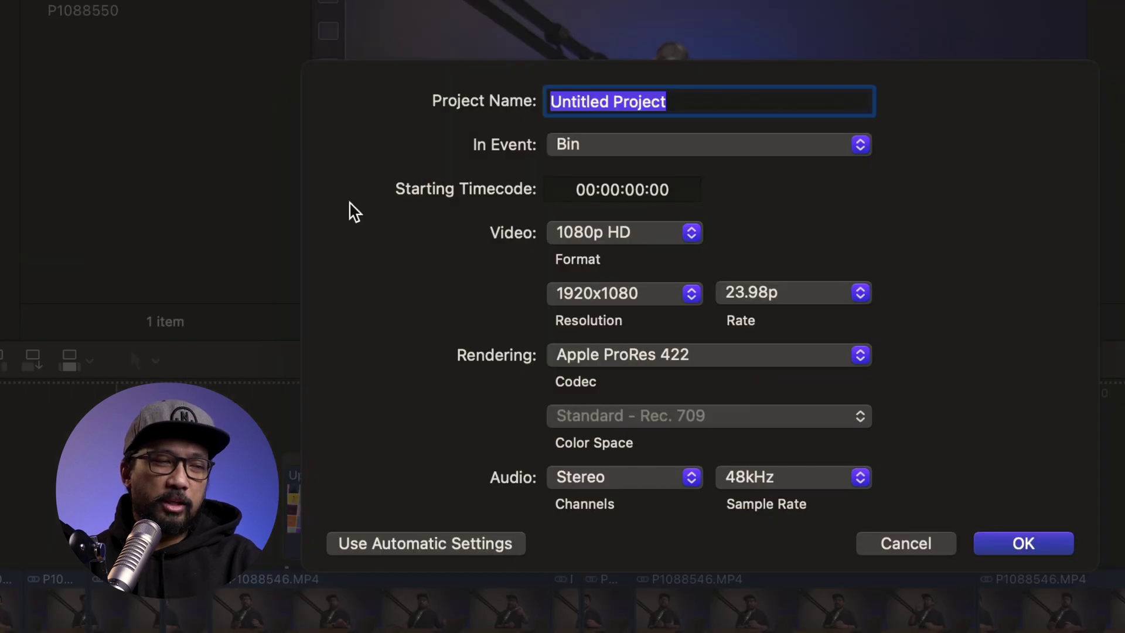
type("H")
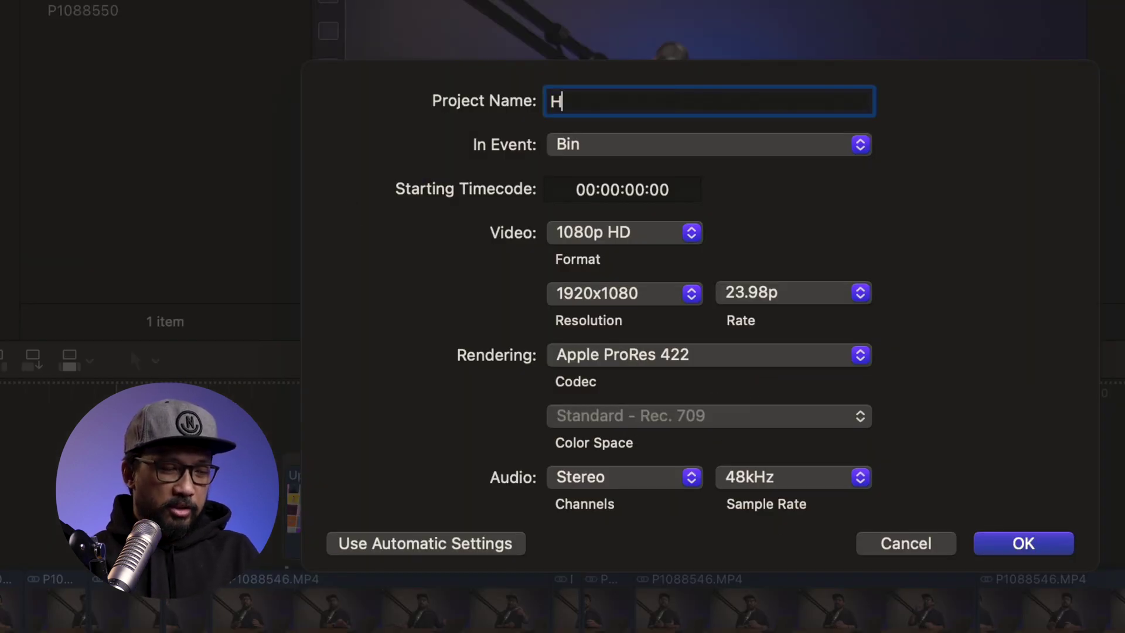
type("ow To Make A ")
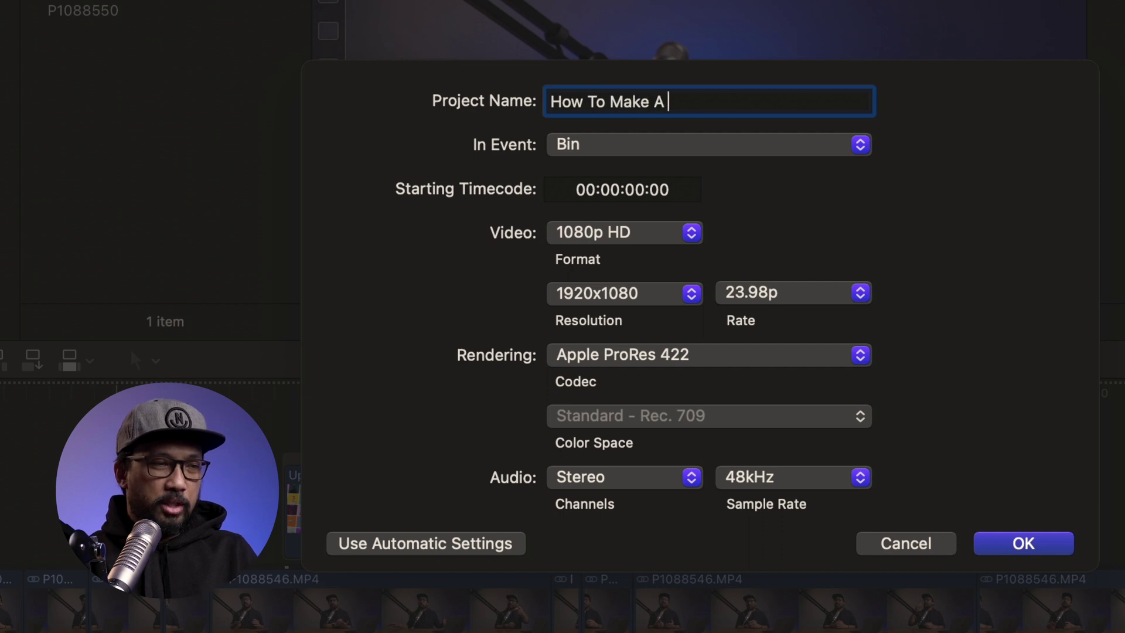
type("Thumbnail Uisn")
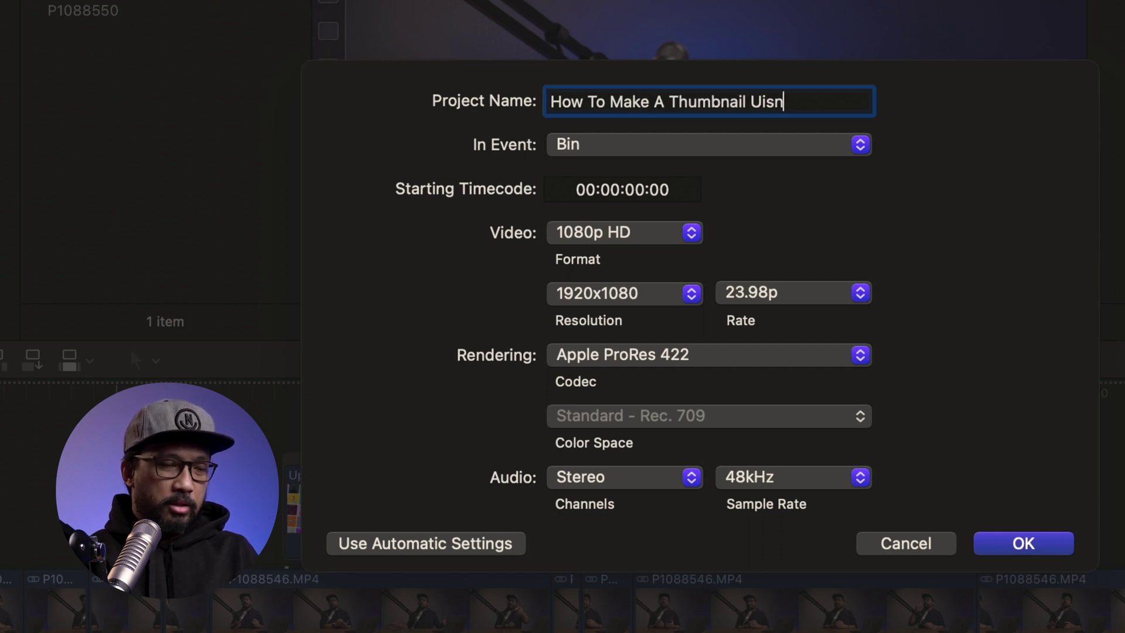
type("g The Mask")
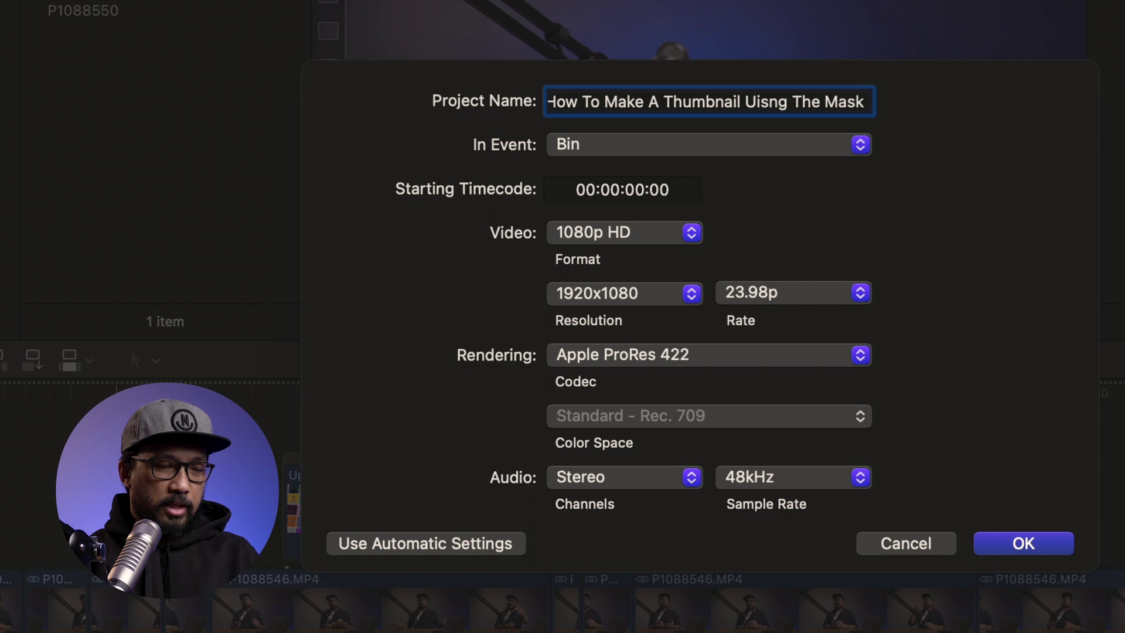
type(" Tool")
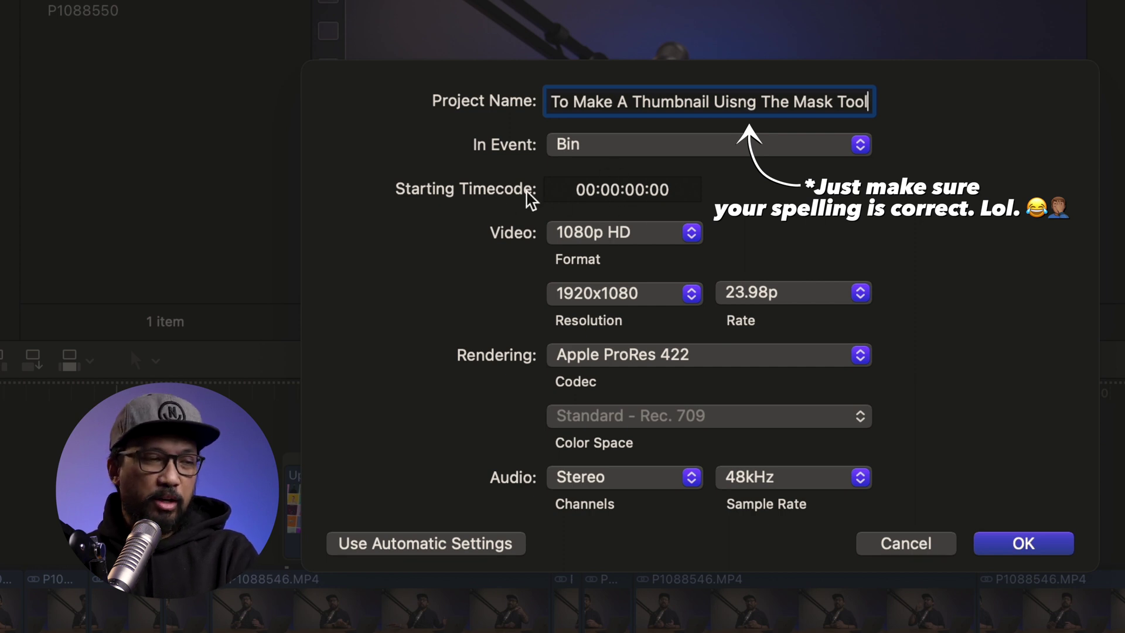
- Set the project to custom 2560×1440, 23.98p, Apple ProRes 422 HQ and confirm
left_click(556, 241)
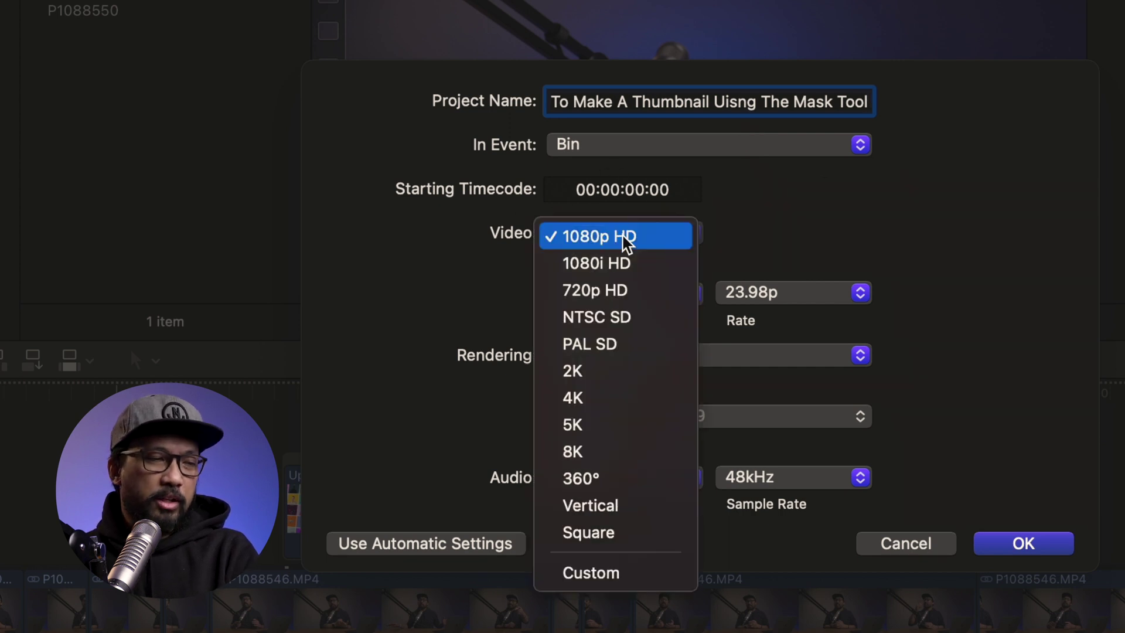
left_click(625, 576)
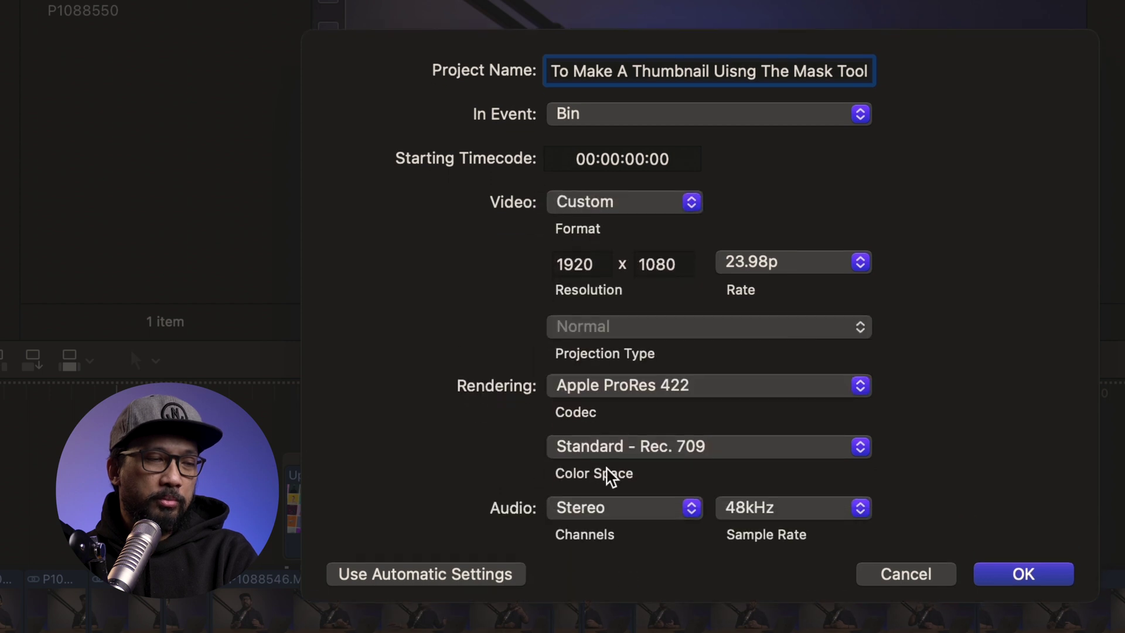
double_click(599, 264)
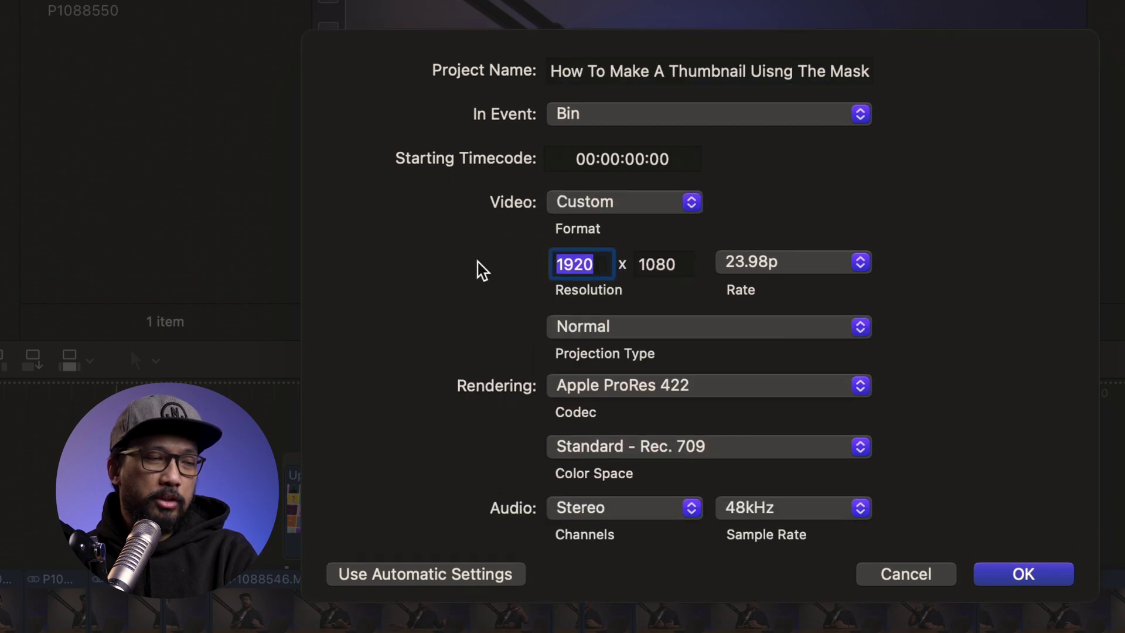
type("2560")
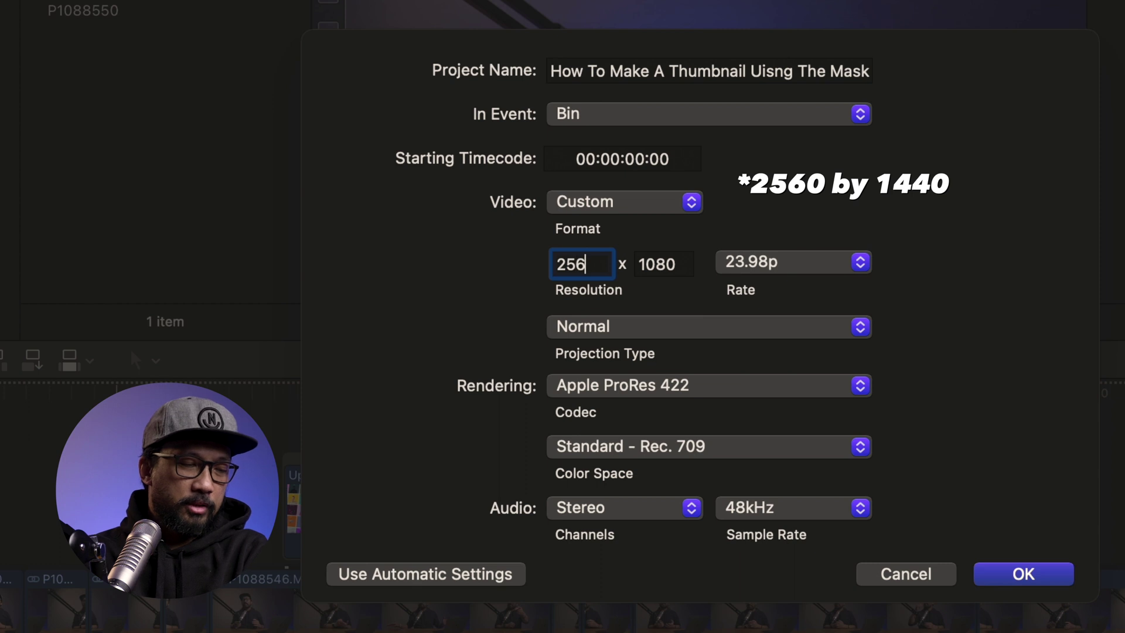
double_click(669, 257)
type("1")
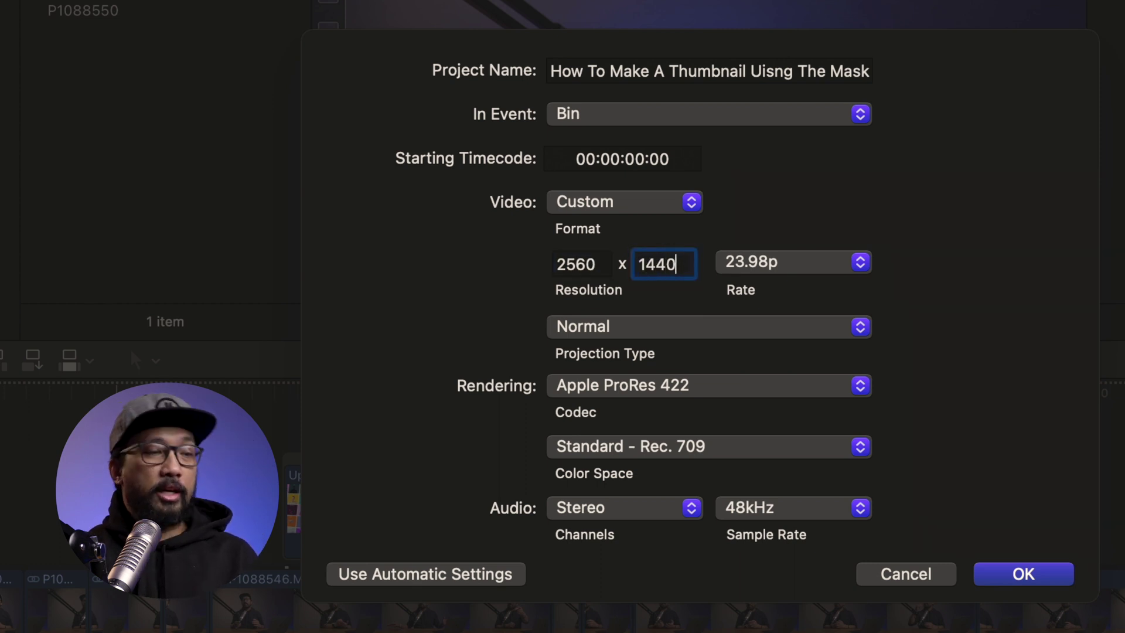
left_click(799, 273)
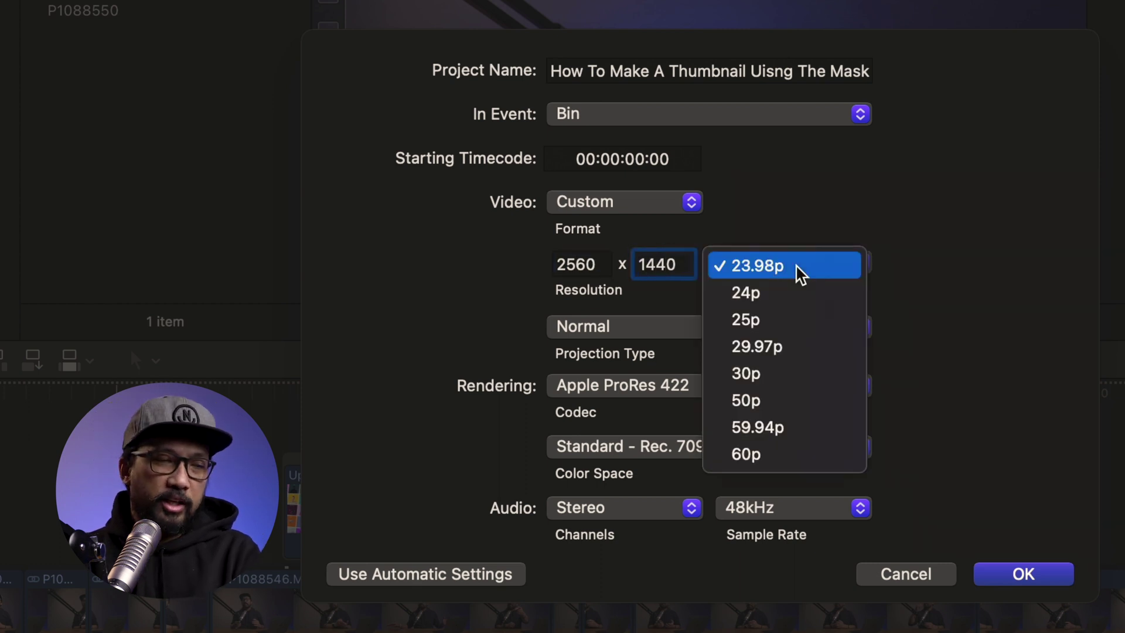
left_click(799, 272)
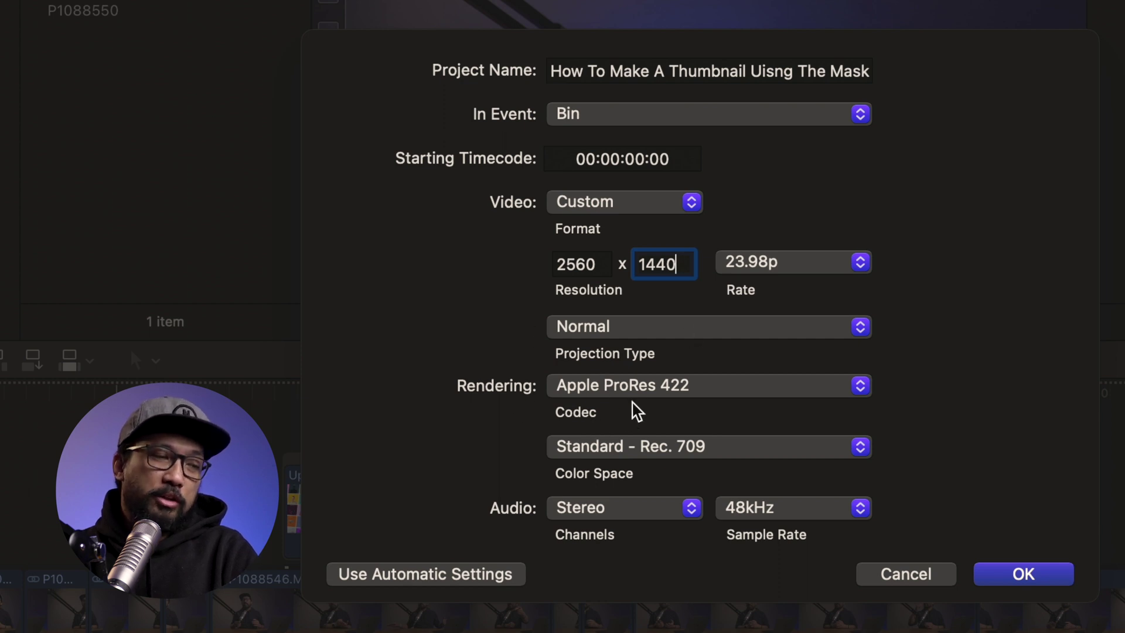
left_click(686, 394)
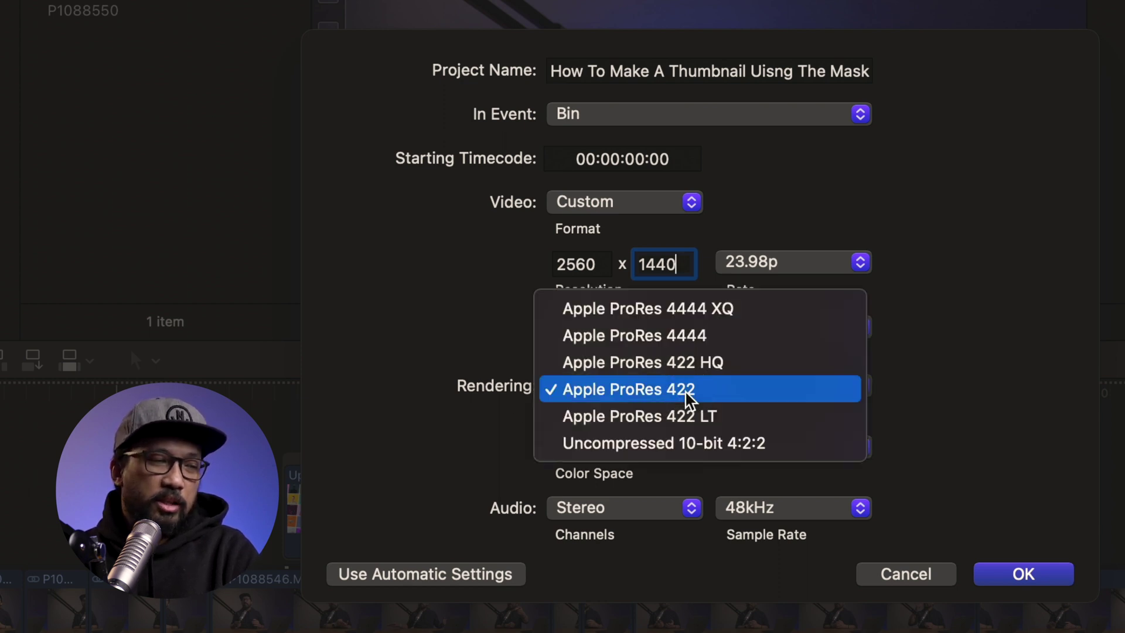
left_click(747, 369)
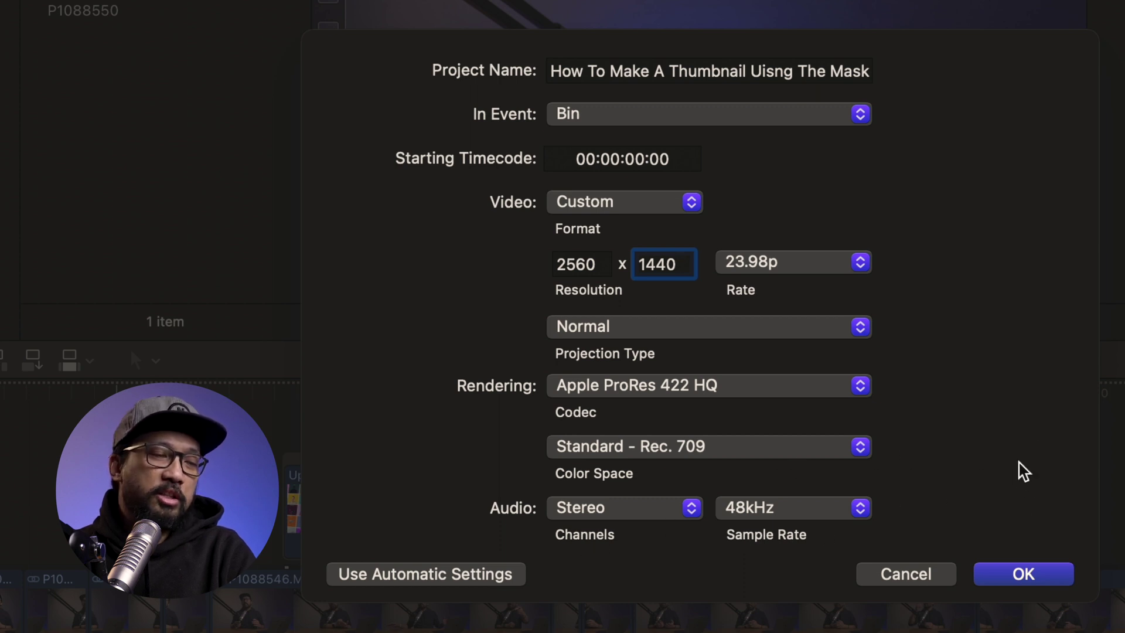
left_click(1025, 574)
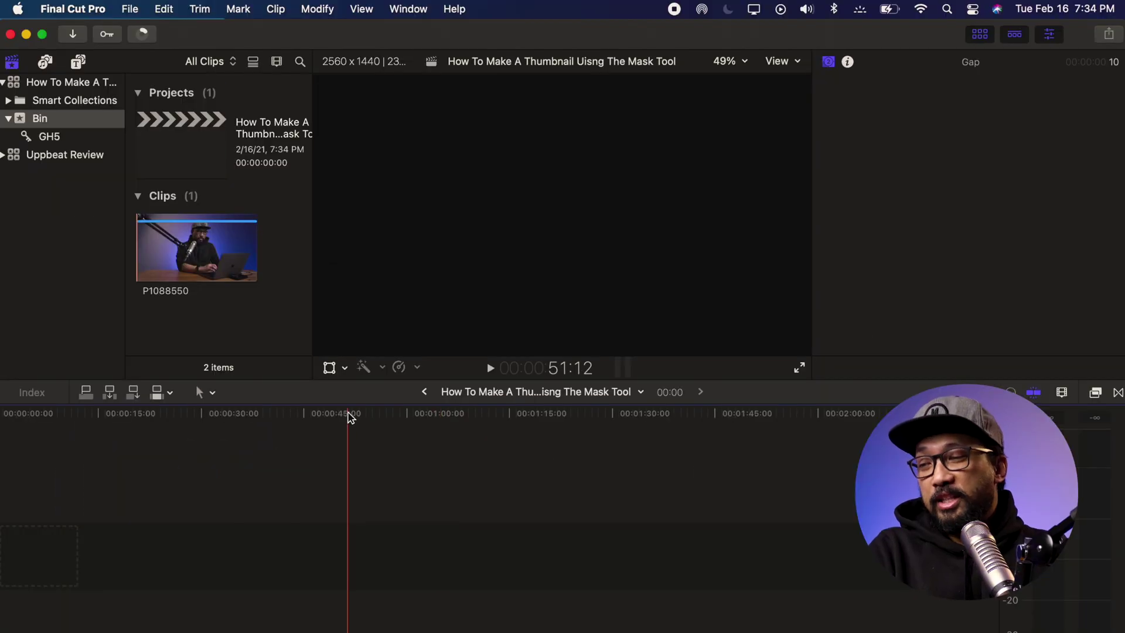
- Insert a three-second gap clip at the start of the timeline
left_click(350, 415)
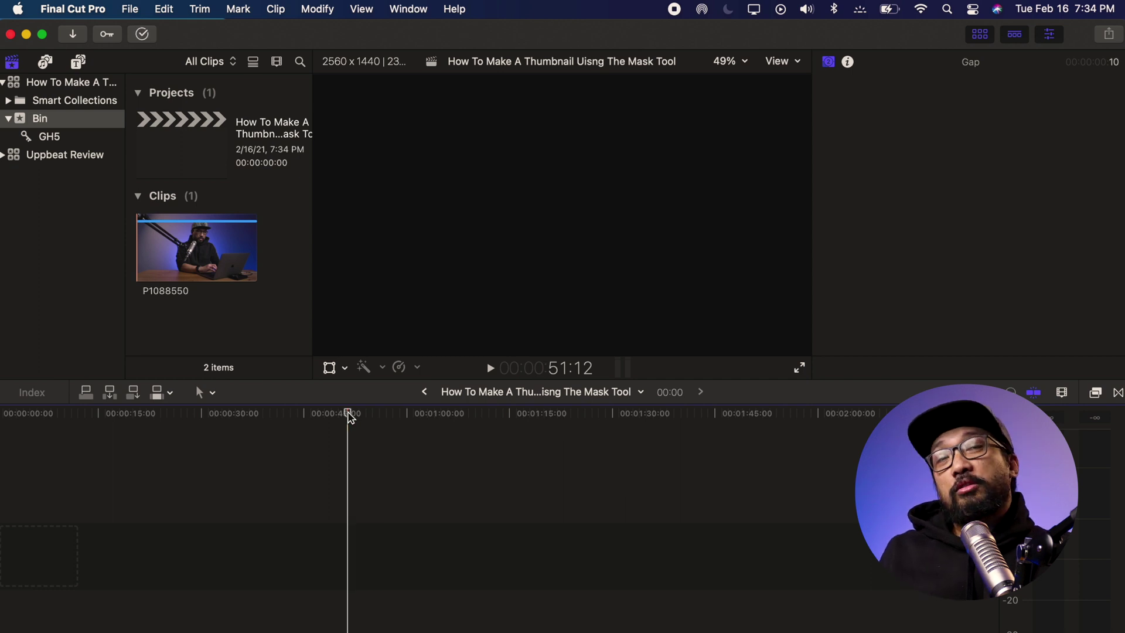
key("Home")
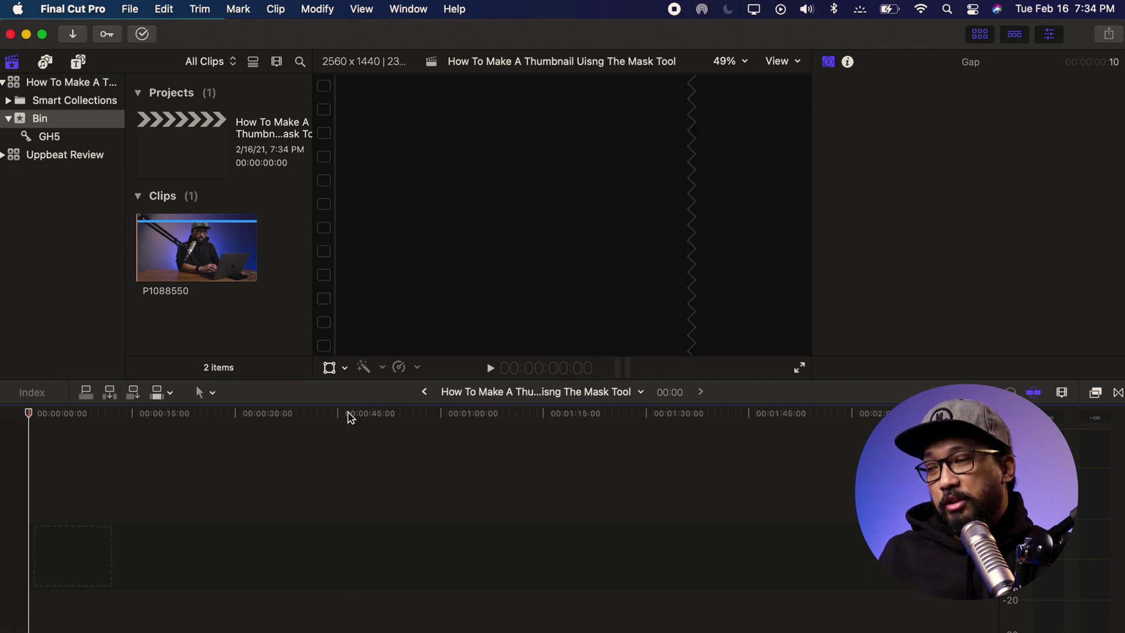
key("alt+w")
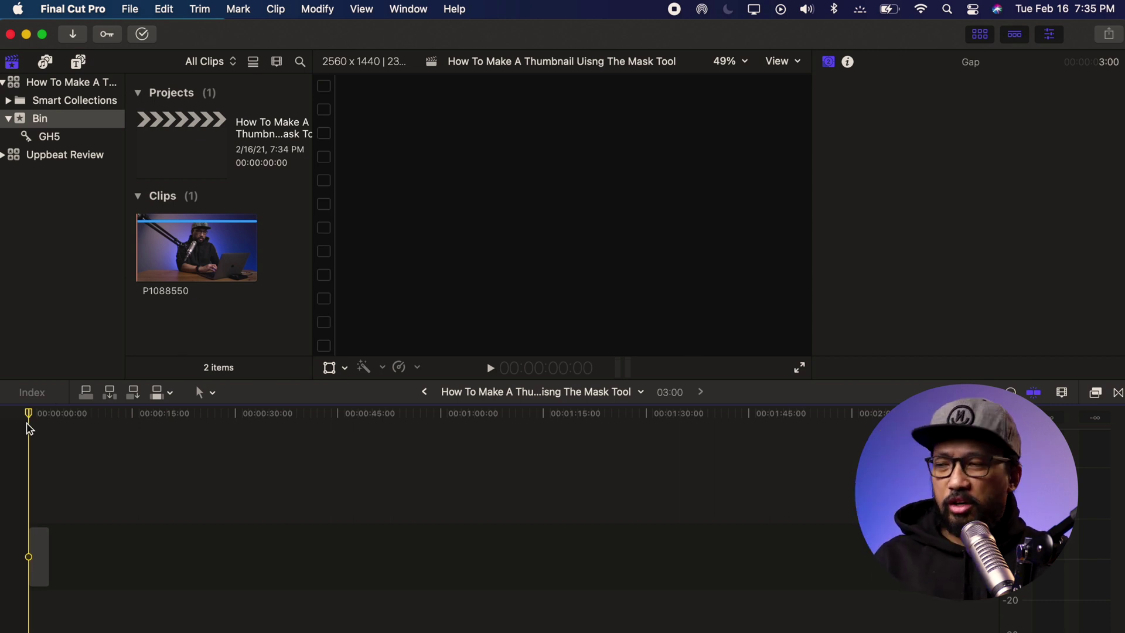
- Mark a range of clip P1088550 and connect it above the starting gap
left_click(186, 230)
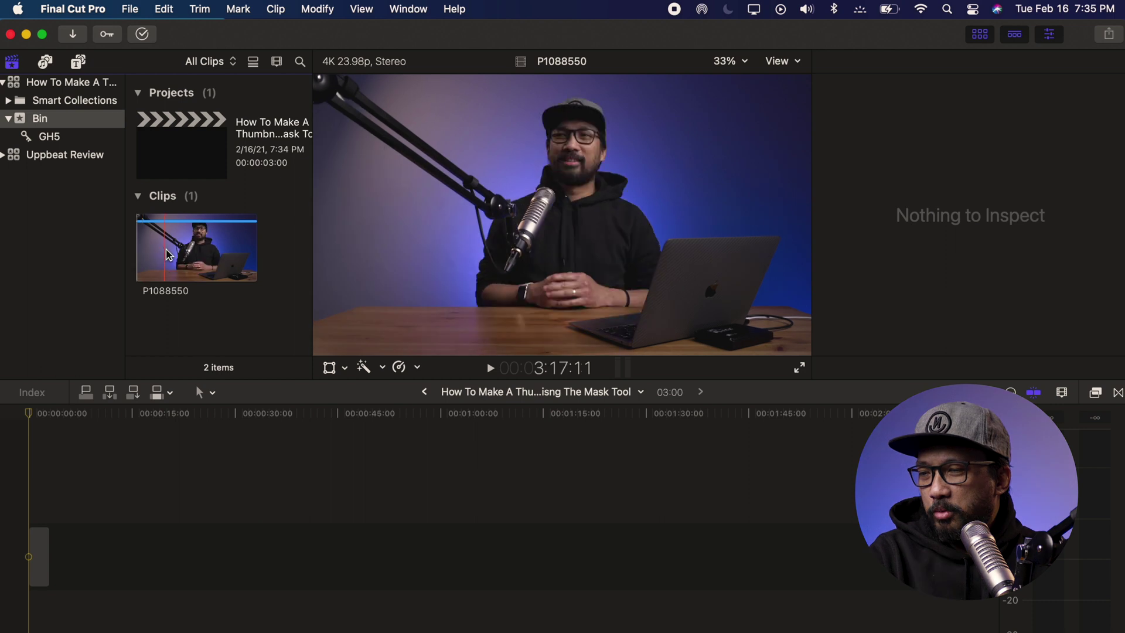
key("space")
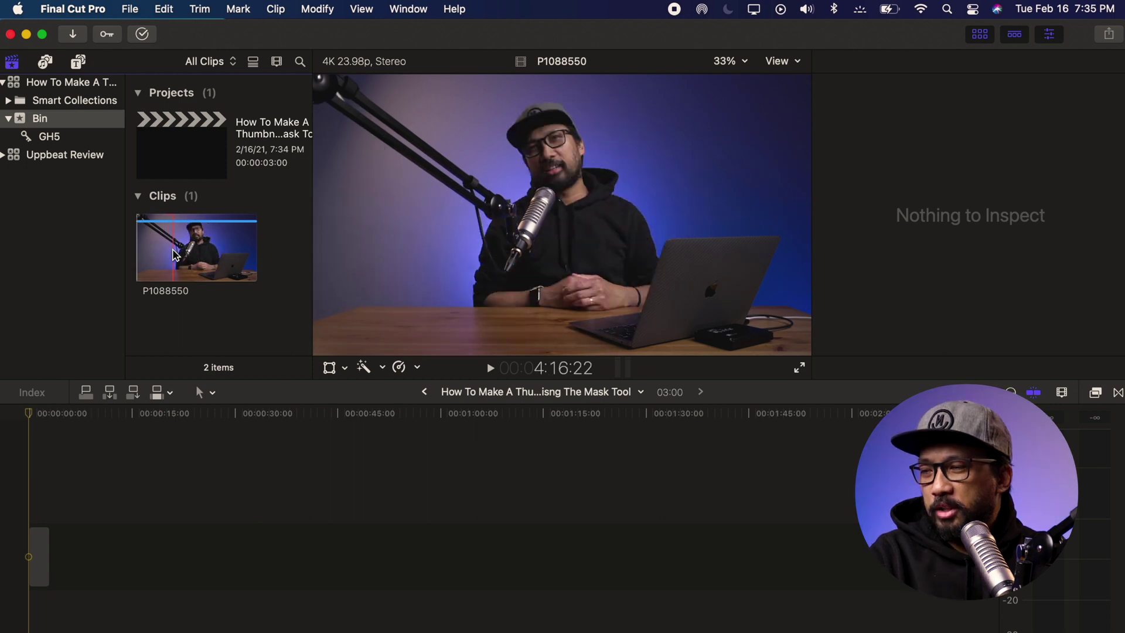
left_click(174, 257)
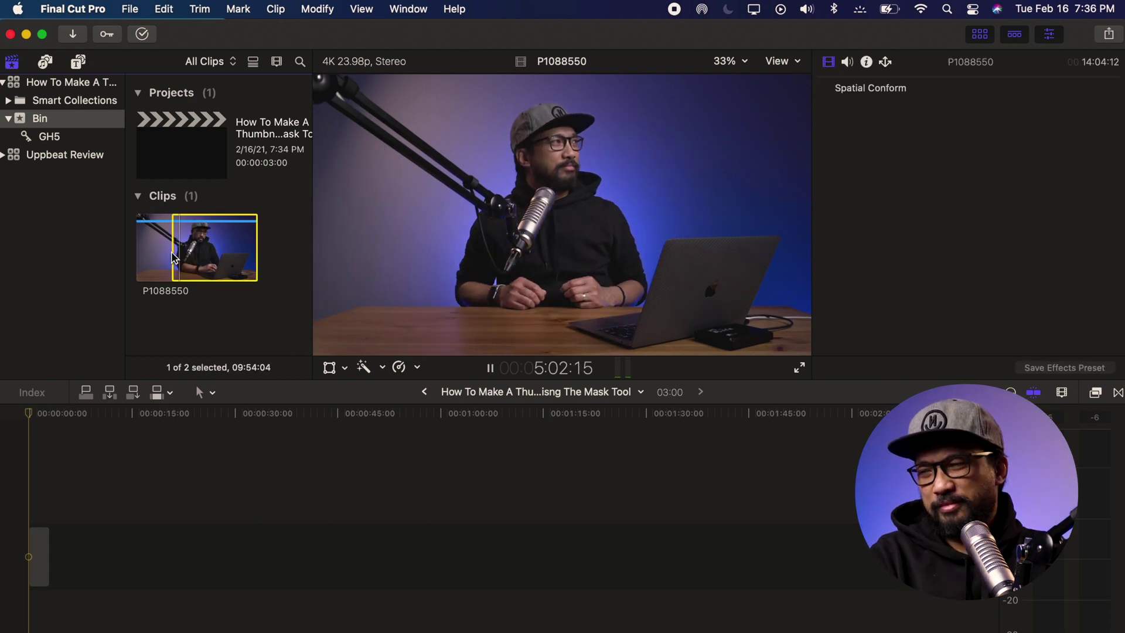
key("o")
key("e")
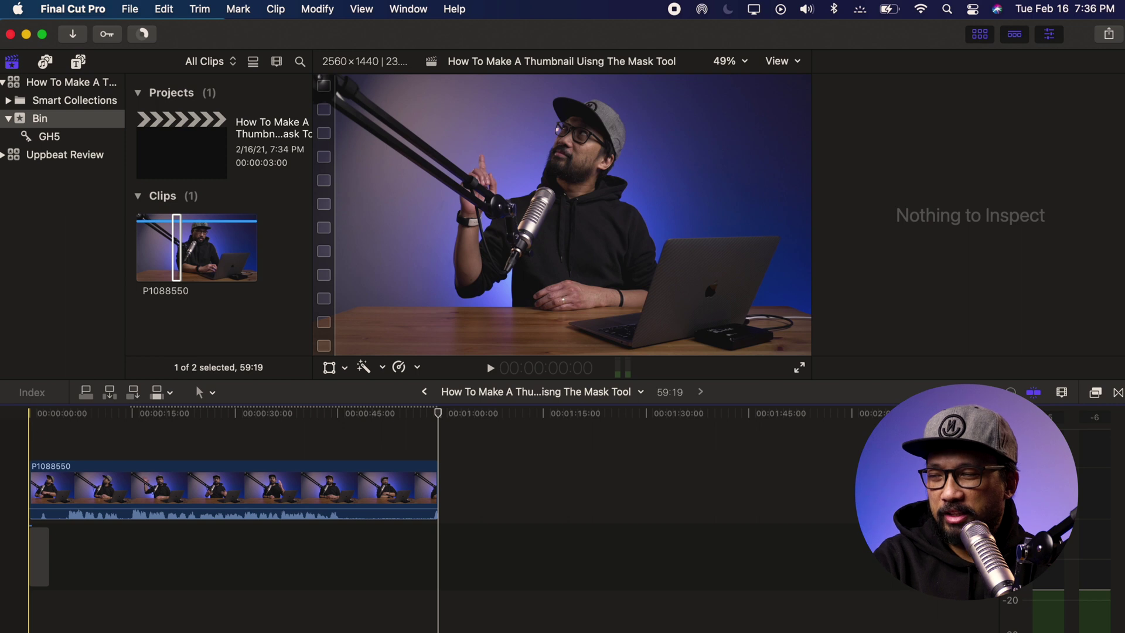
key("super+z")
left_click(177, 241)
left_click_drag(177, 241, 35, 451)
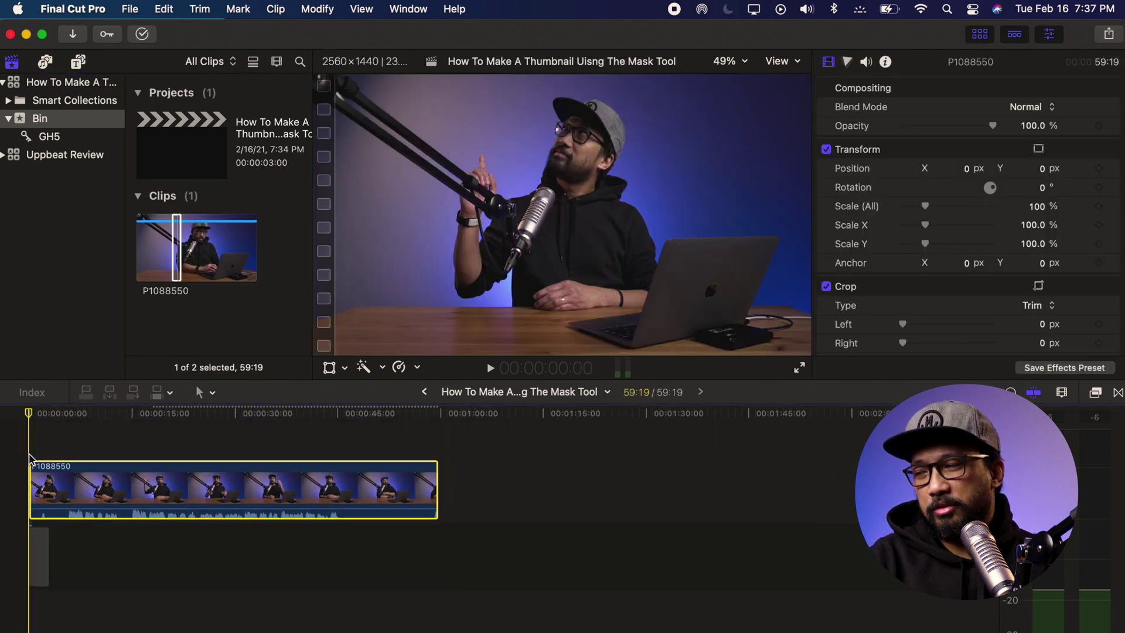
- Add a freeze frame of the presenter and delete the surrounding P1088550 footage
left_click(92, 428)
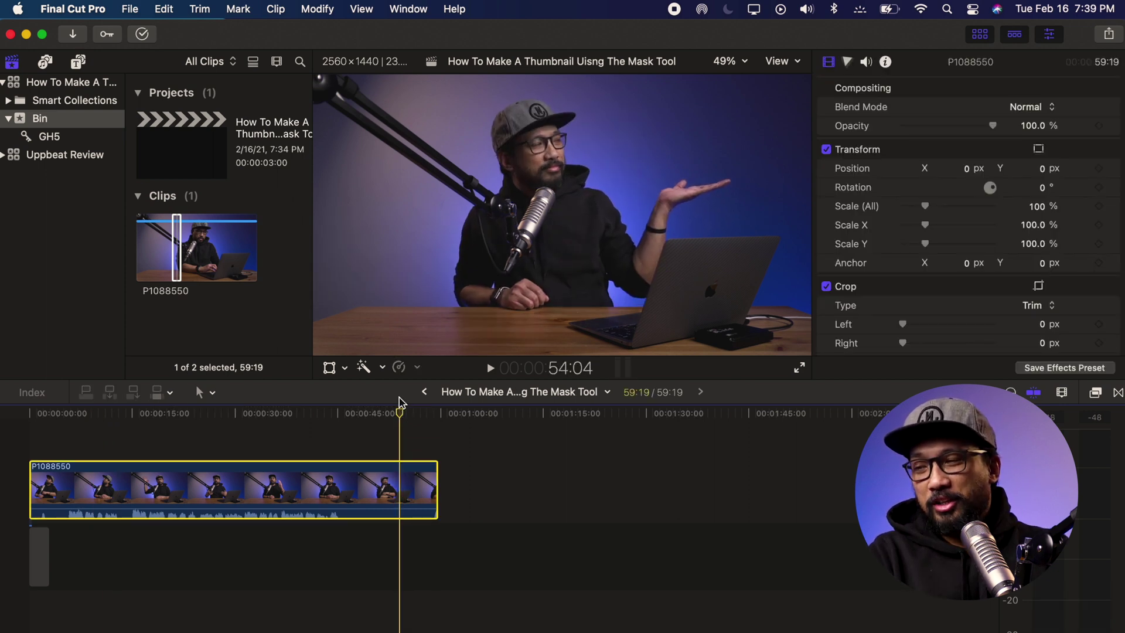
left_click(165, 9)
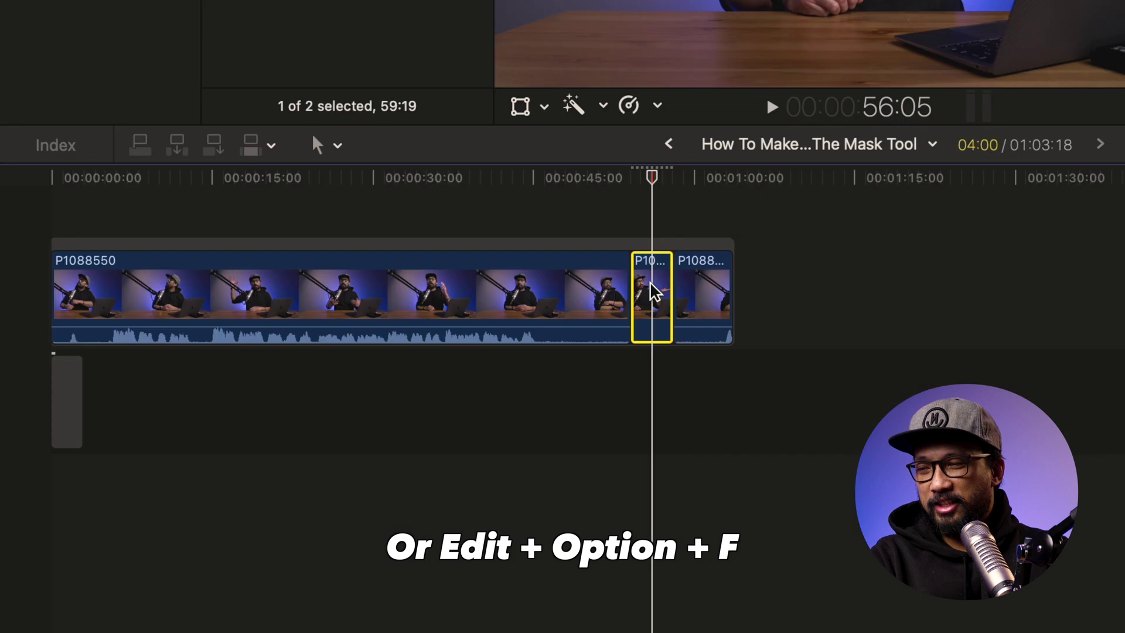
left_click(559, 295)
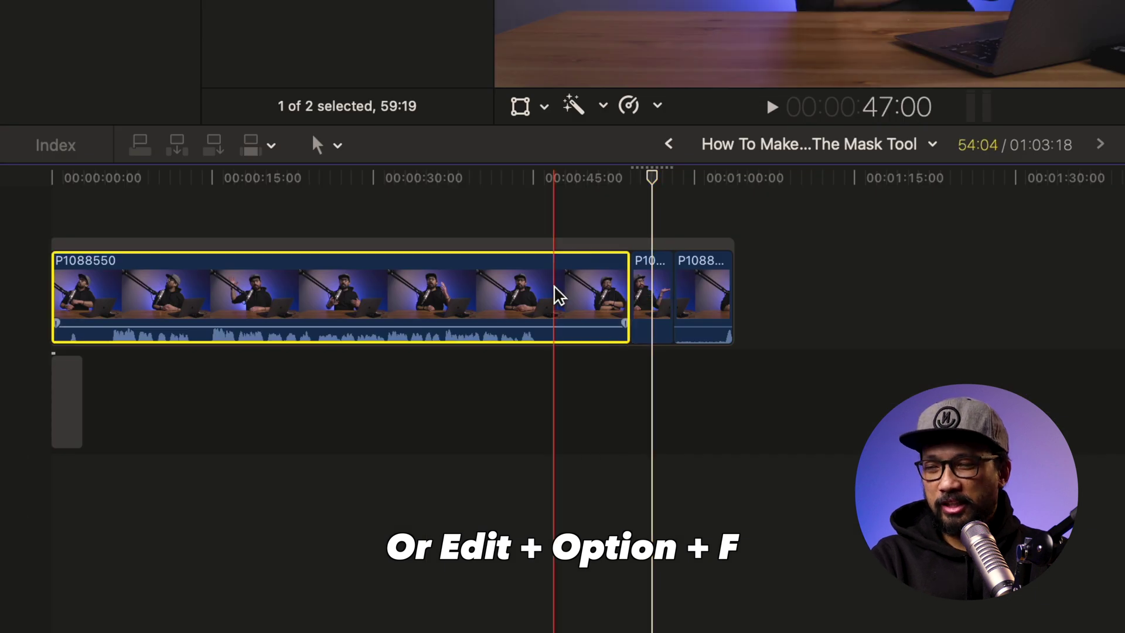
left_click(703, 298, "super")
left_click(589, 285)
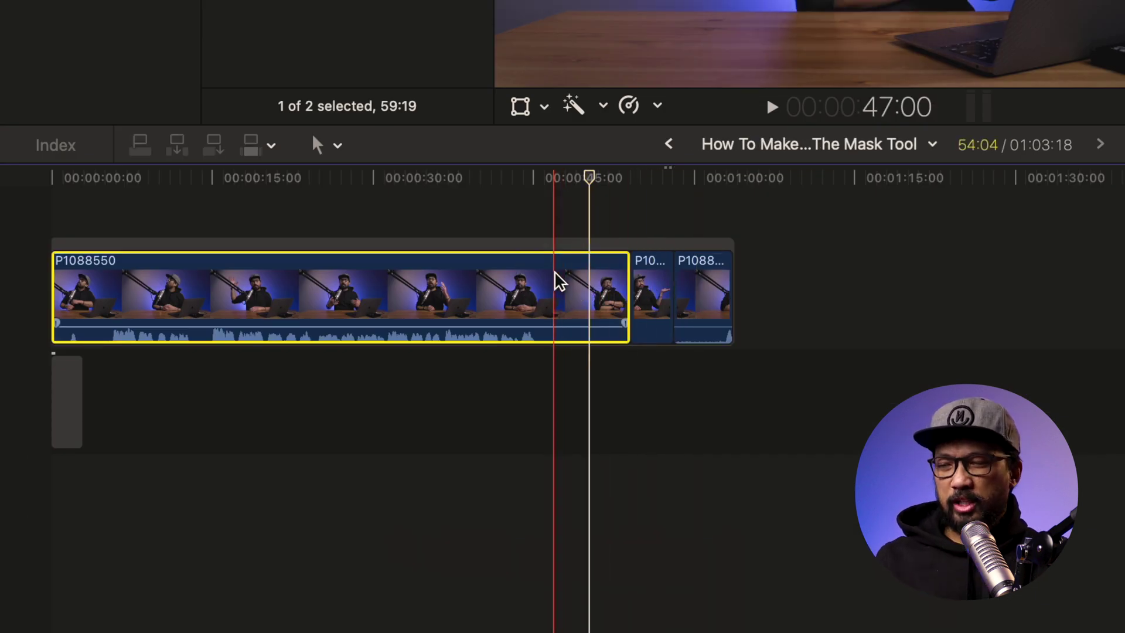
left_click(709, 305, "super")
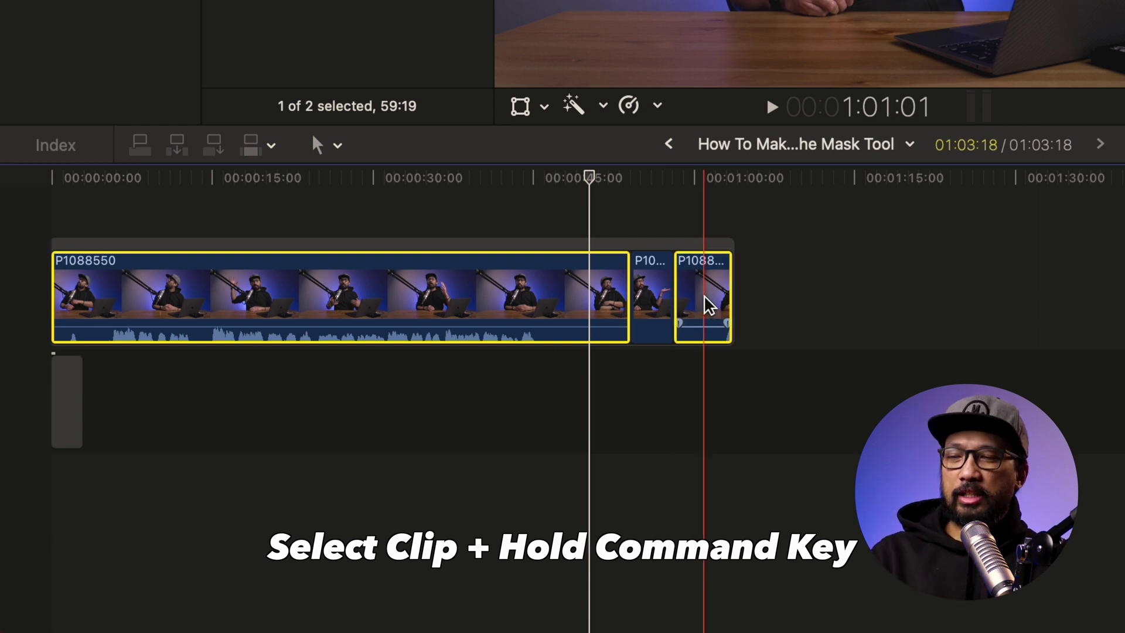
key("Delete")
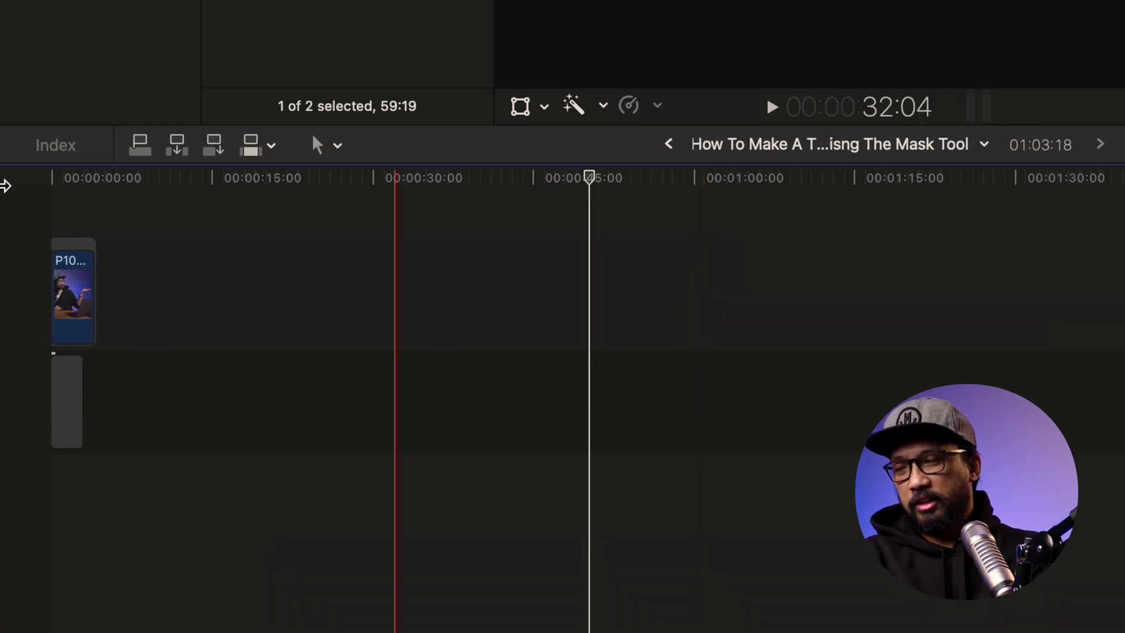
- Inspect the gap and freeze-frame clips at the timeline start, then clear the selection
left_click(81, 213)
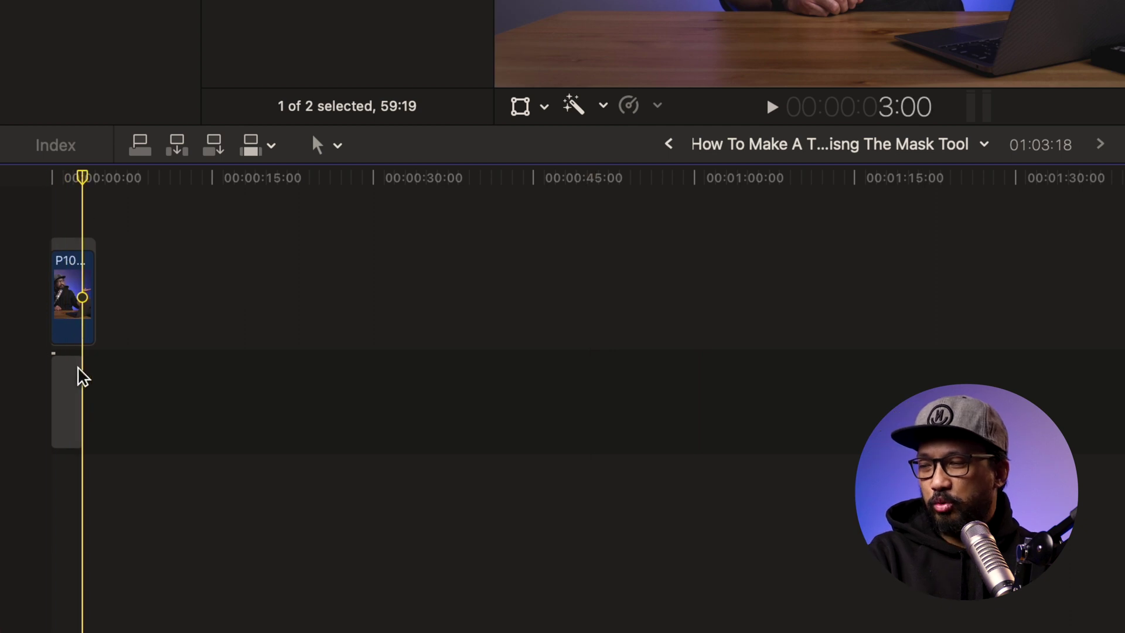
left_click(79, 373)
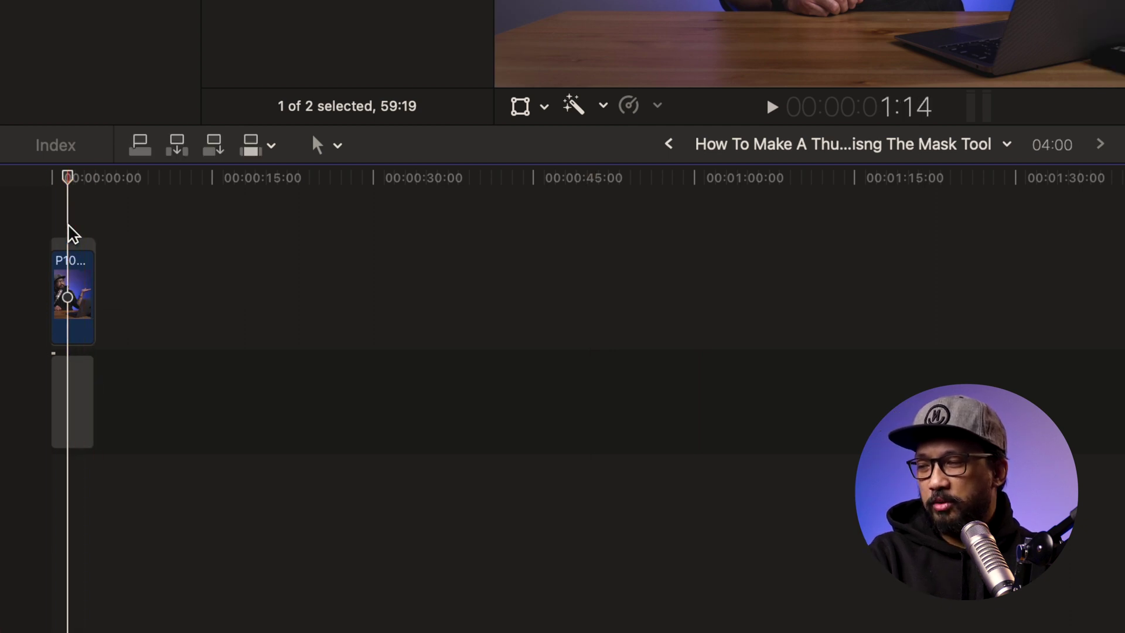
left_click(68, 294)
left_click(78, 193)
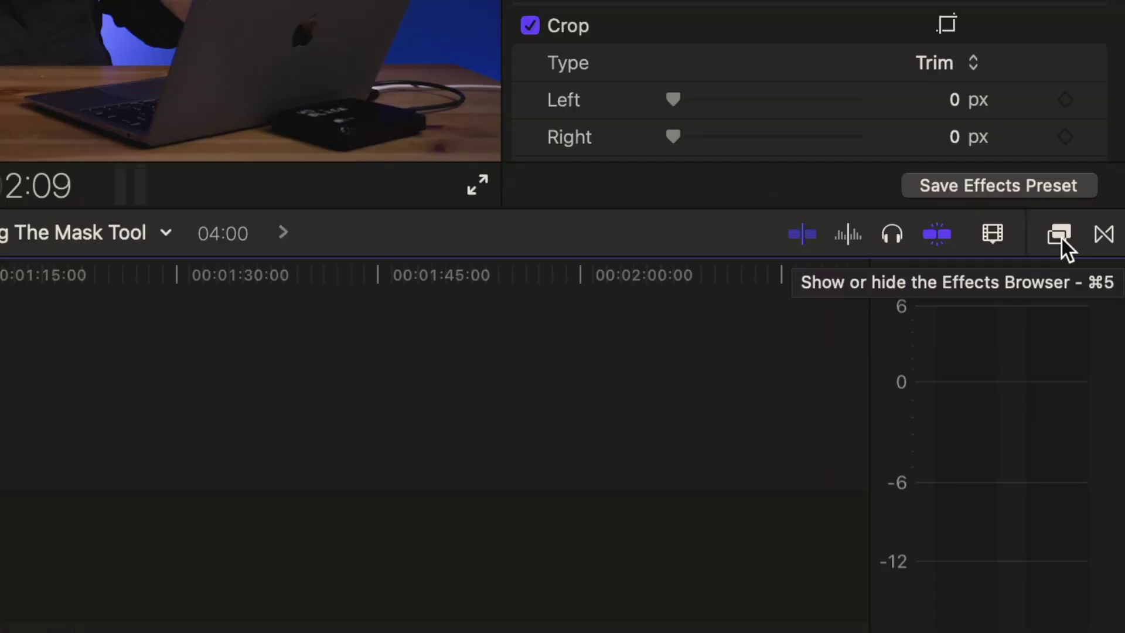
- Apply the Draw Mask effect from the Masks category to the presenter clip
left_click(1061, 235)
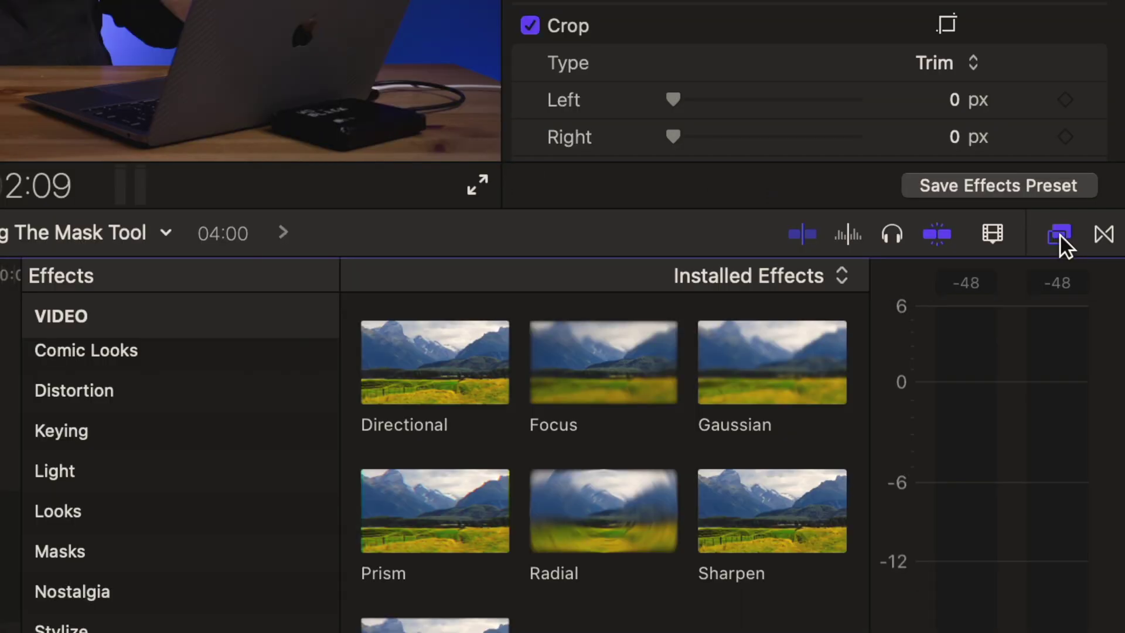
left_click(150, 555)
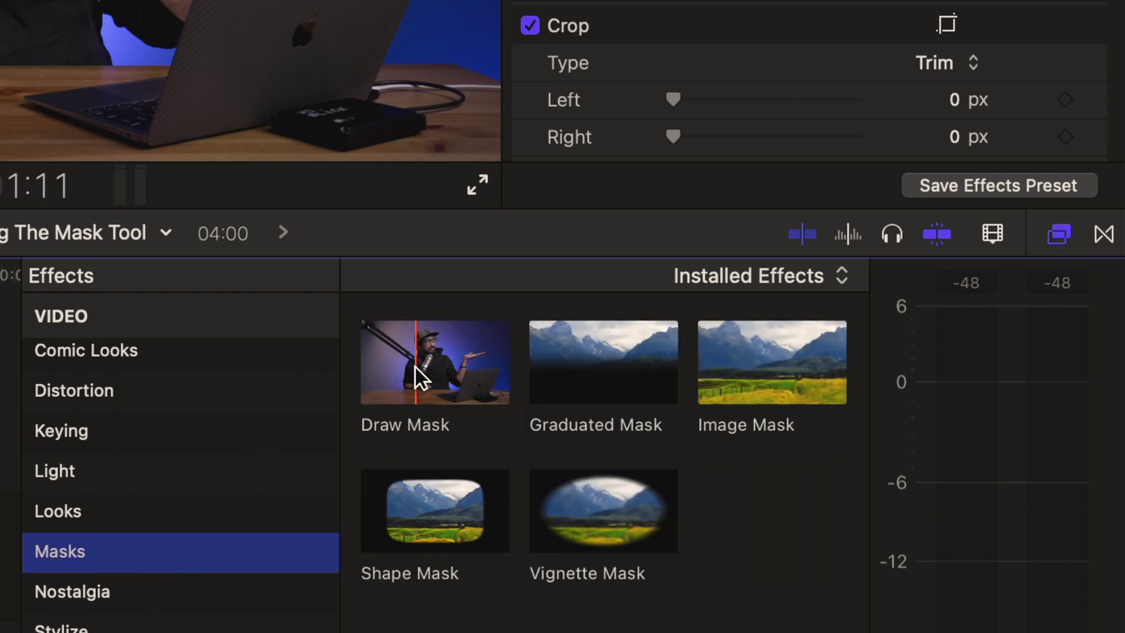
double_click(416, 368)
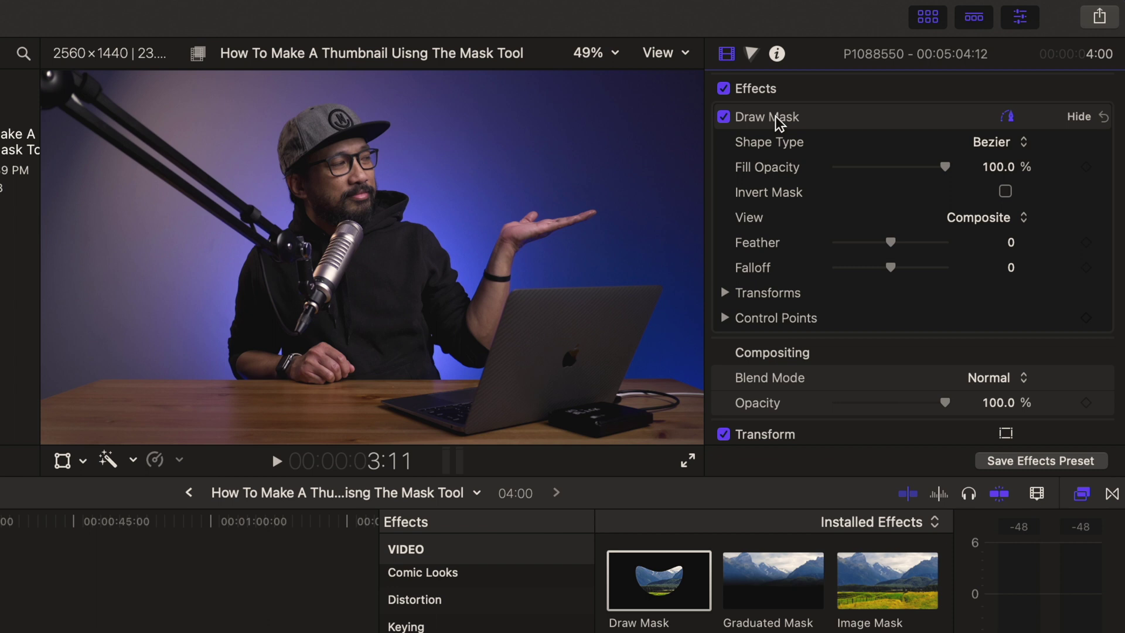
- Start a Draw Mask and magnify the viewer to 400% on the presenter
left_click(777, 117)
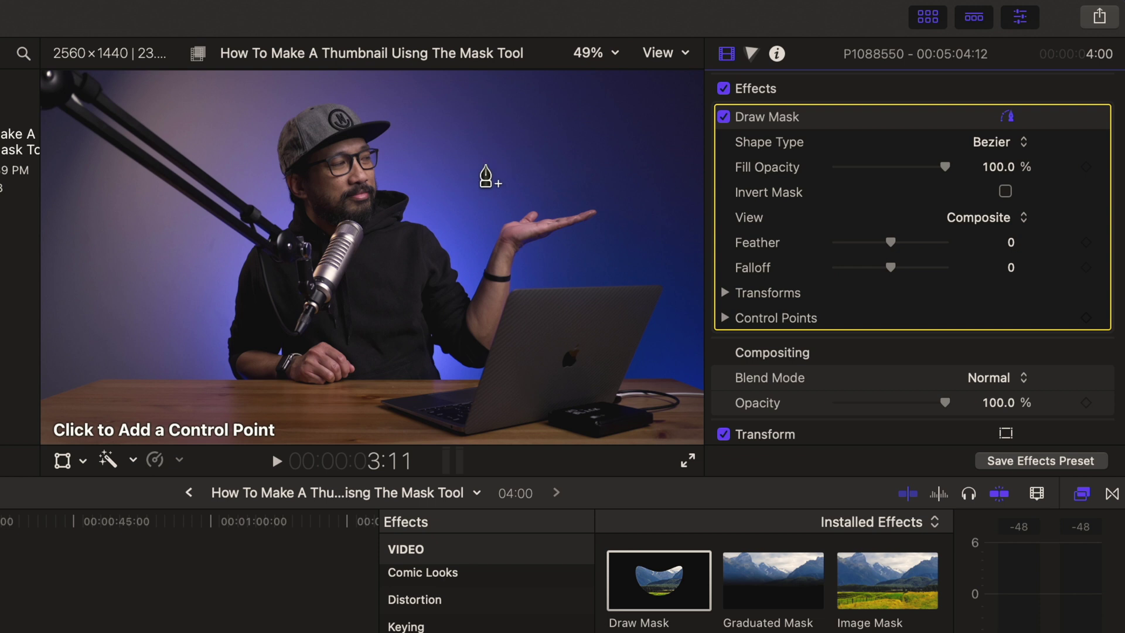
left_click(586, 55)
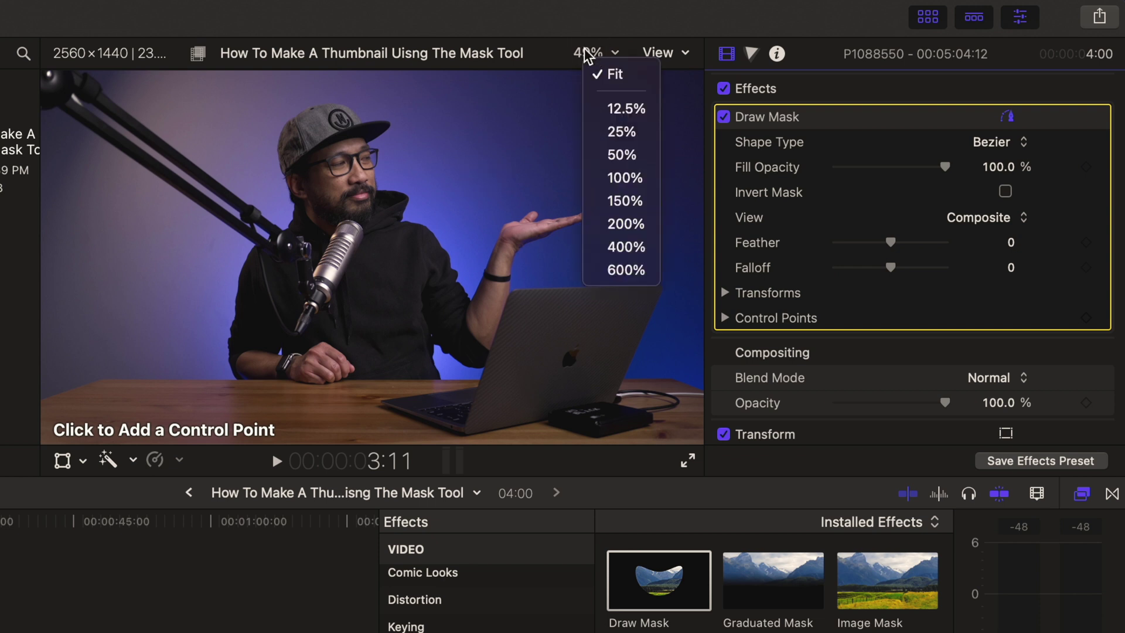
left_click(627, 252)
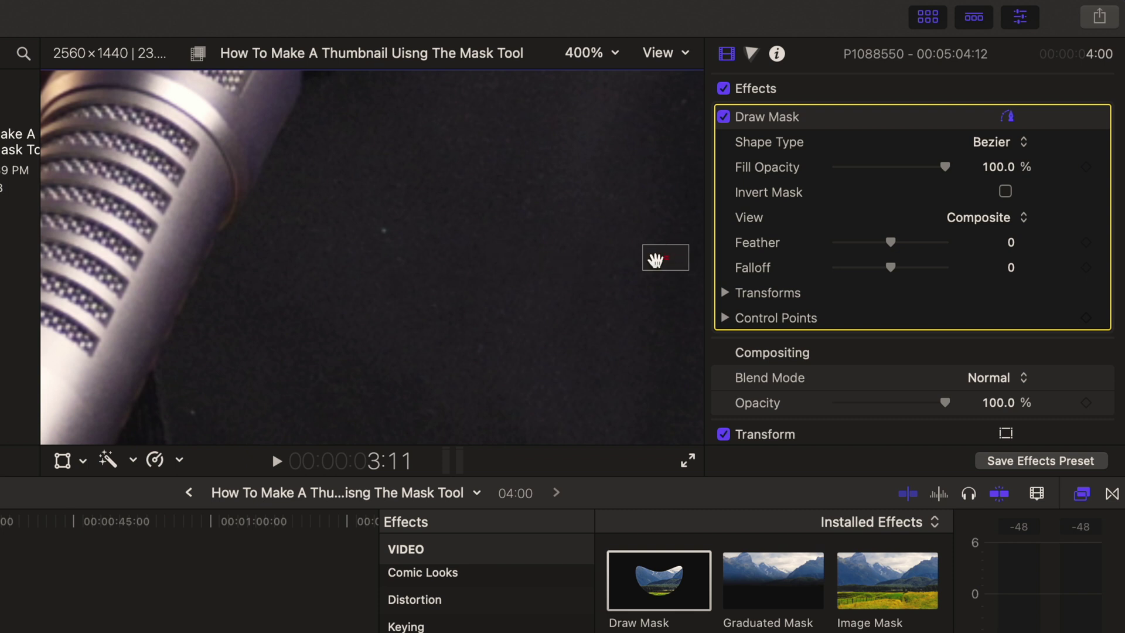
left_click_drag(656, 261, 660, 266)
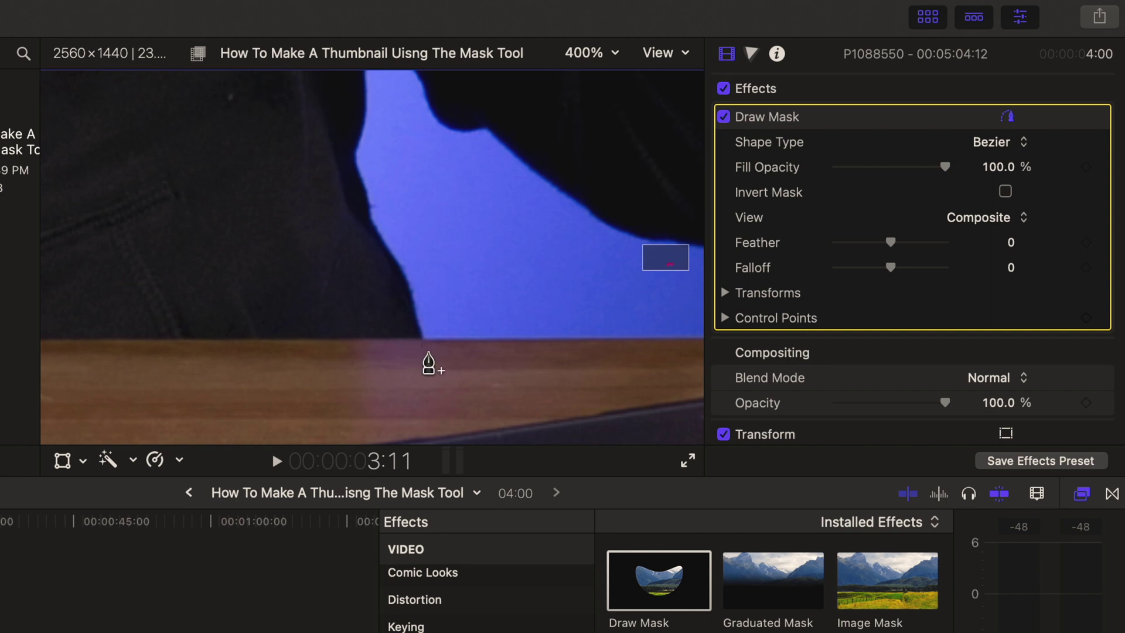
- Place mask control points along the presenter's edge and return the viewer to Fit
left_click(428, 352)
left_click(417, 316)
left_click(411, 288)
left_click(384, 243)
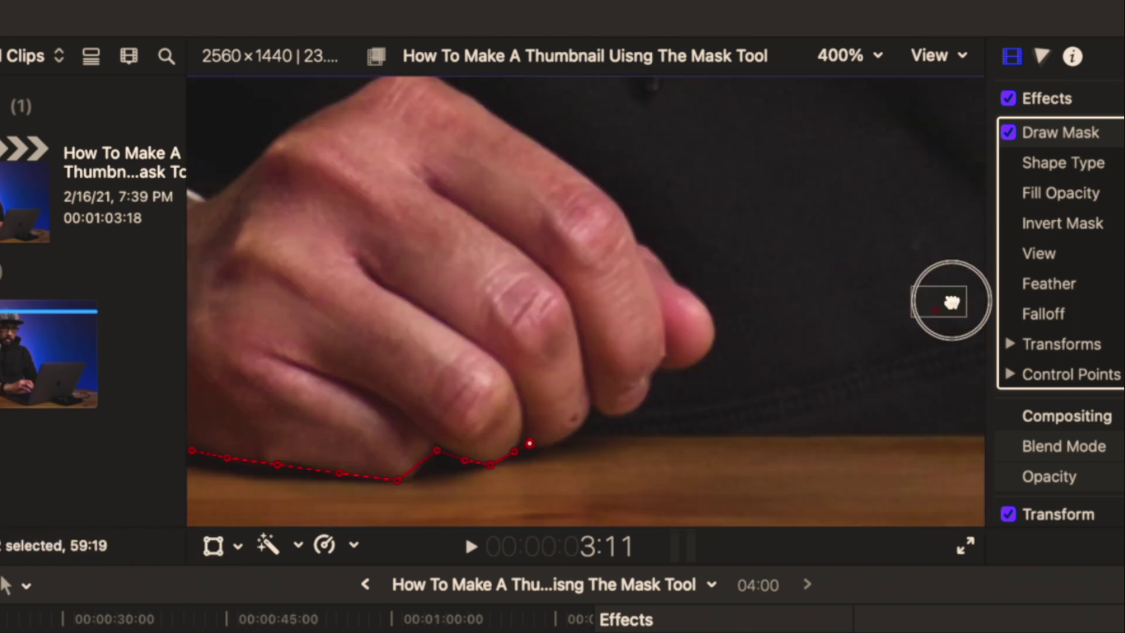
left_click(849, 56)
left_click(602, 71)
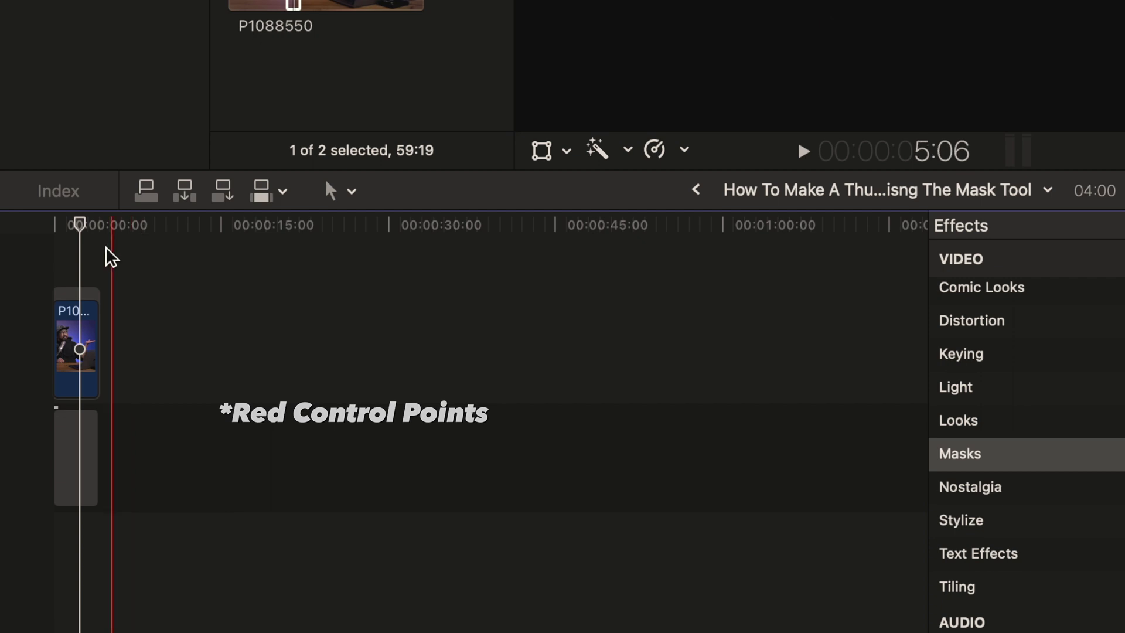
- Option-drag the masked clip upward twice so three copies stack in the timeline
left_click(78, 321)
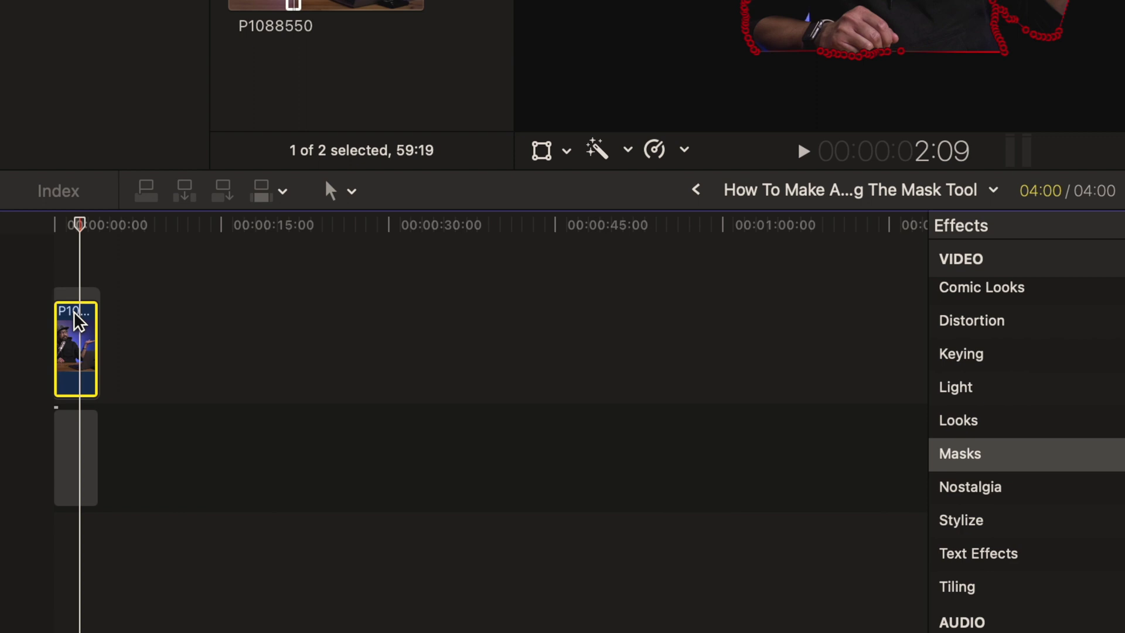
left_click_drag(78, 321, 76, 258)
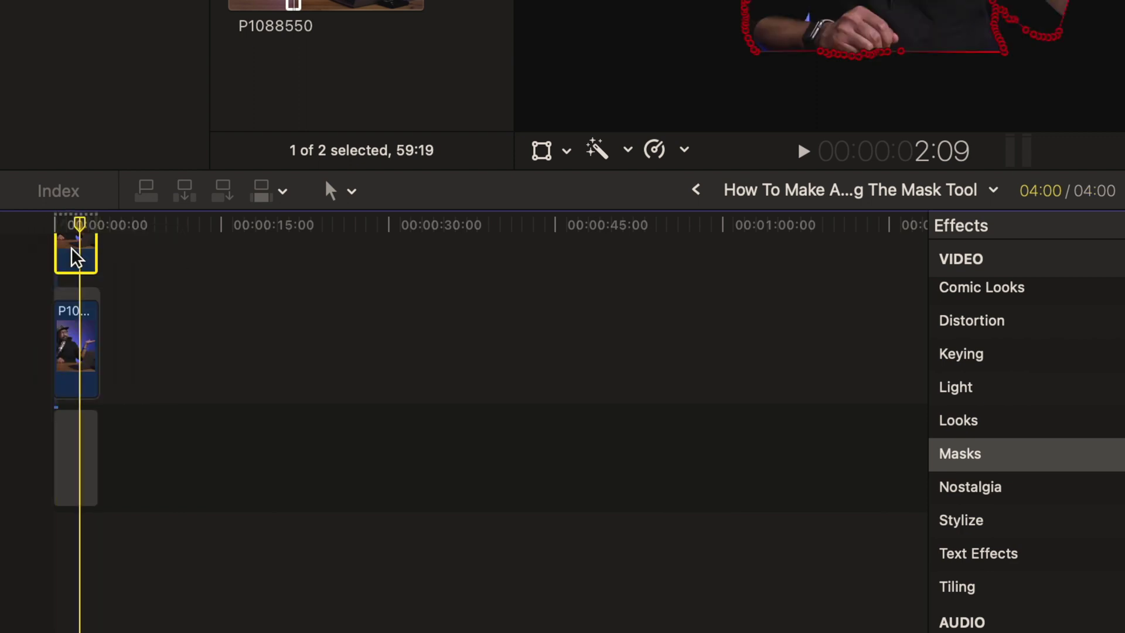
left_click(76, 303, "super")
left_click(78, 315)
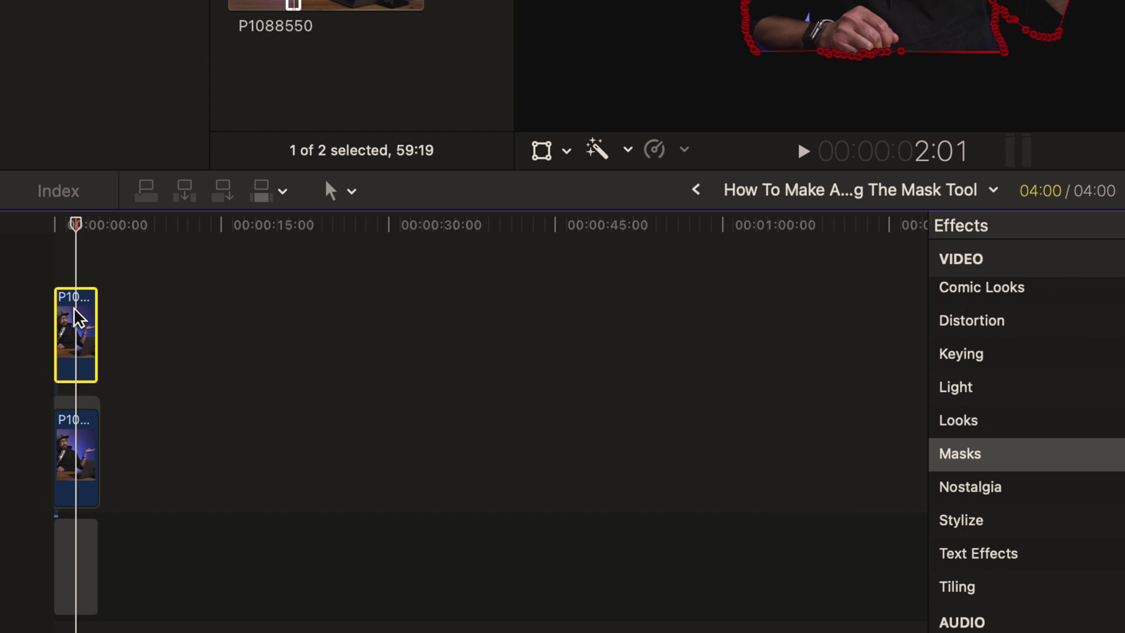
mouse_move(79, 319)
left_mouse_down()
mouse_move(75, 263)
mouse_move(77, 305)
left_mouse_up()
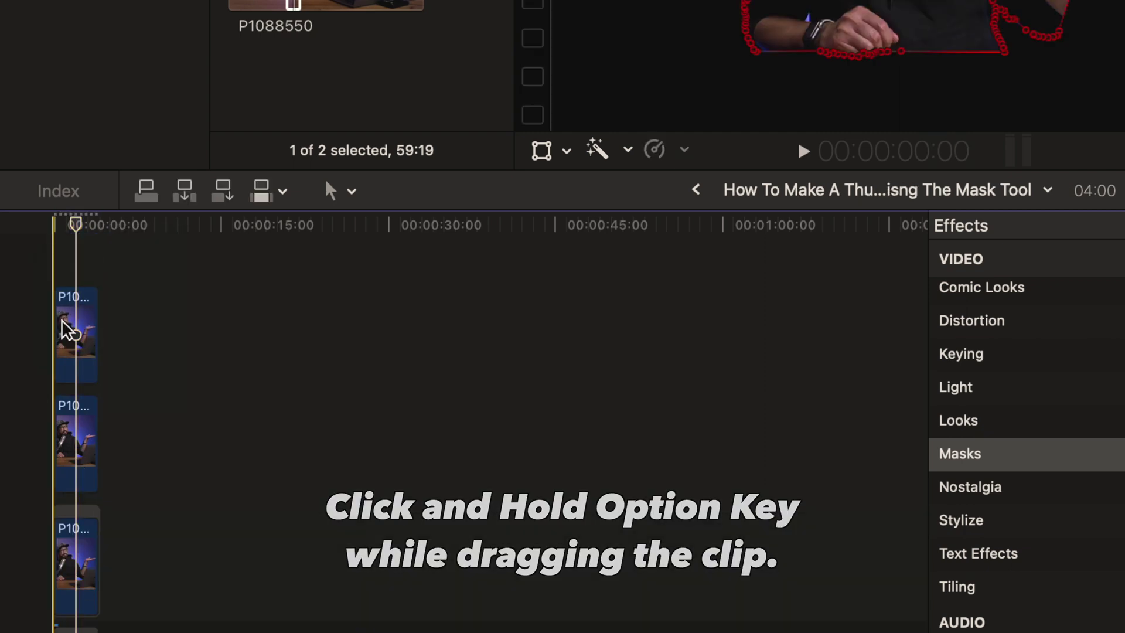
left_click(73, 437)
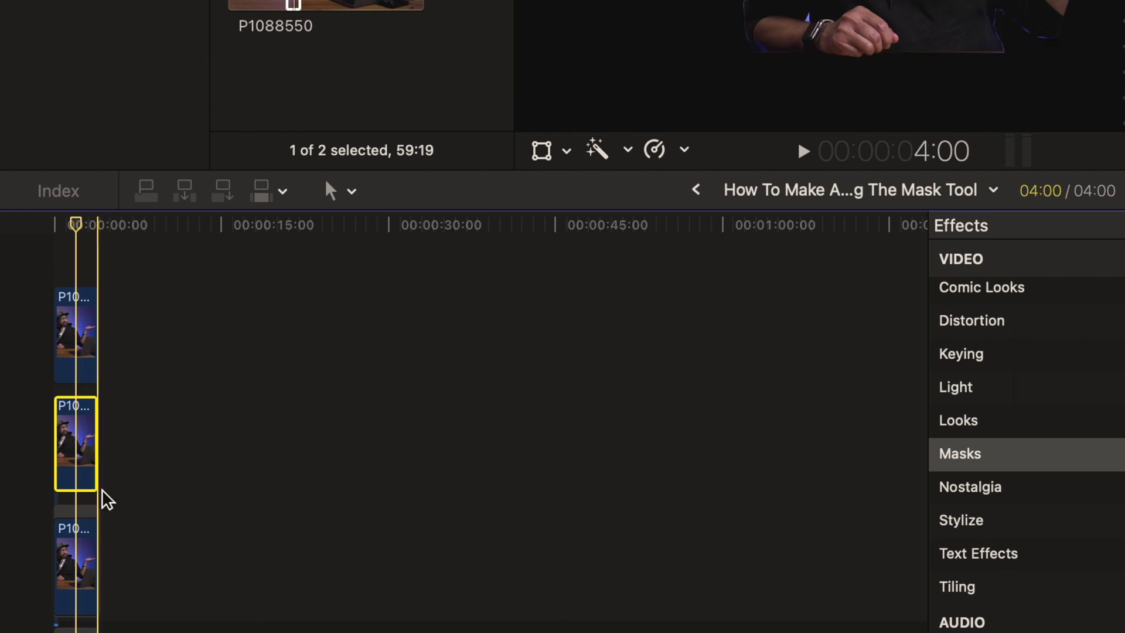
left_click(87, 567)
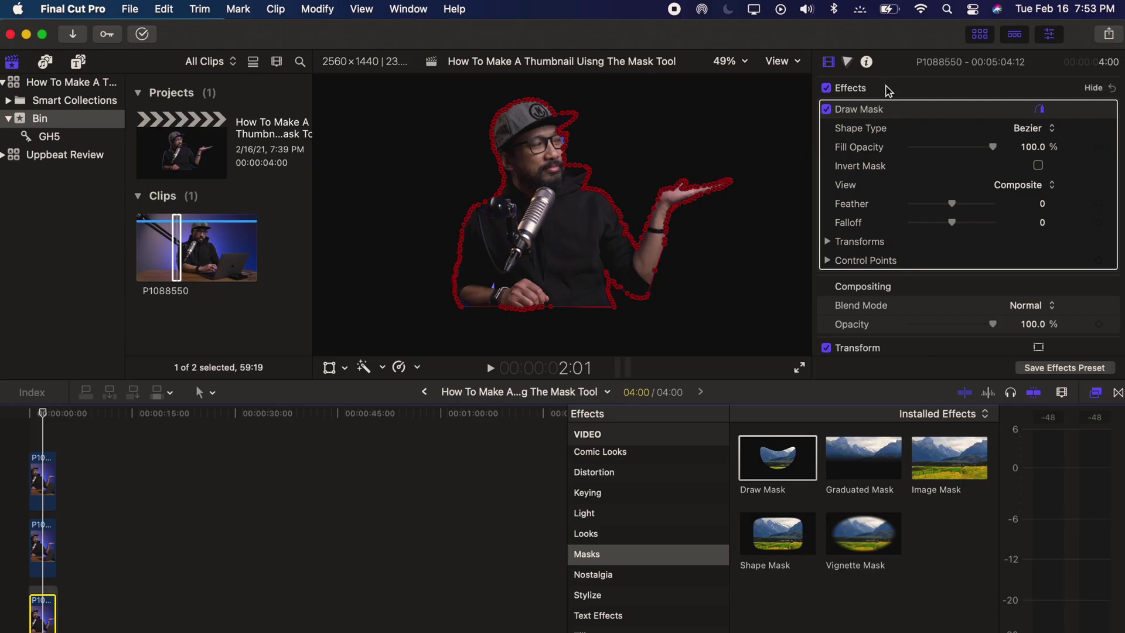
- Deselect the bottom clip's Draw Mask in the inspector to hide its outline
left_click(888, 89)
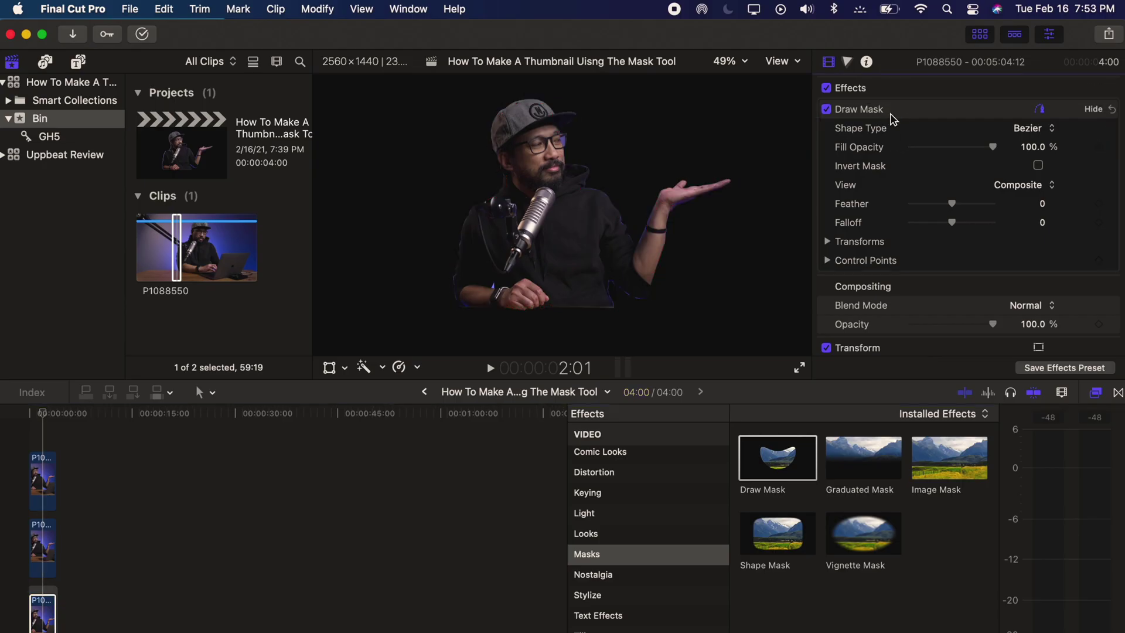
- Delete the Draw Mask effect from the bottom clip
left_click(890, 115)
key("Delete")
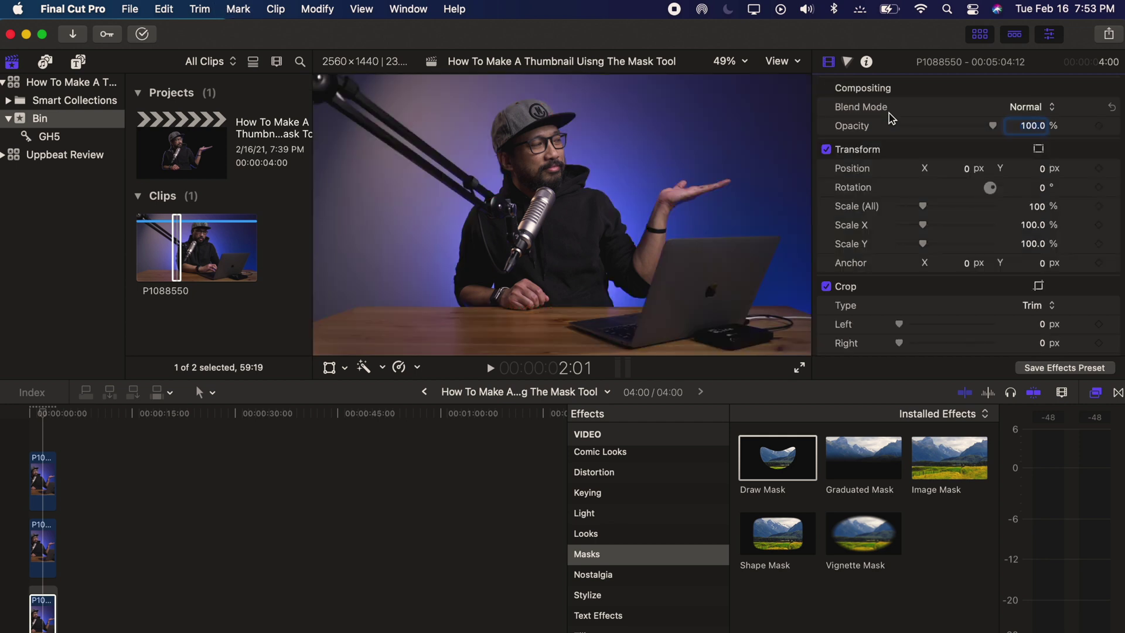
left_click(43, 613)
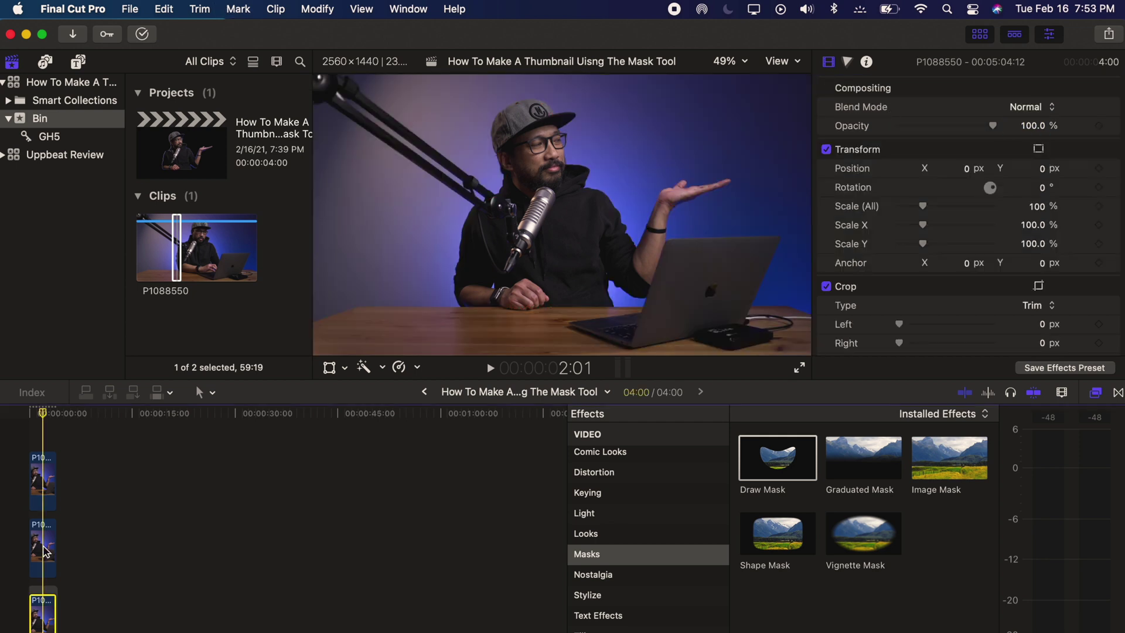
- Set the middle clip's Draw Mask Feather to 10
left_click(45, 551)
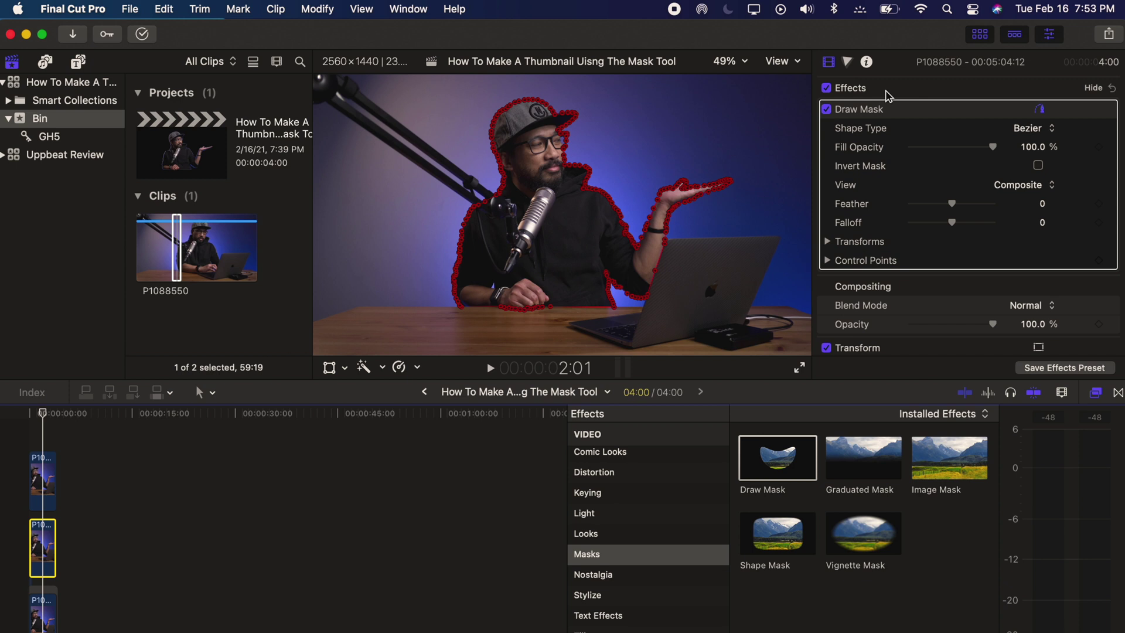
left_click(888, 96)
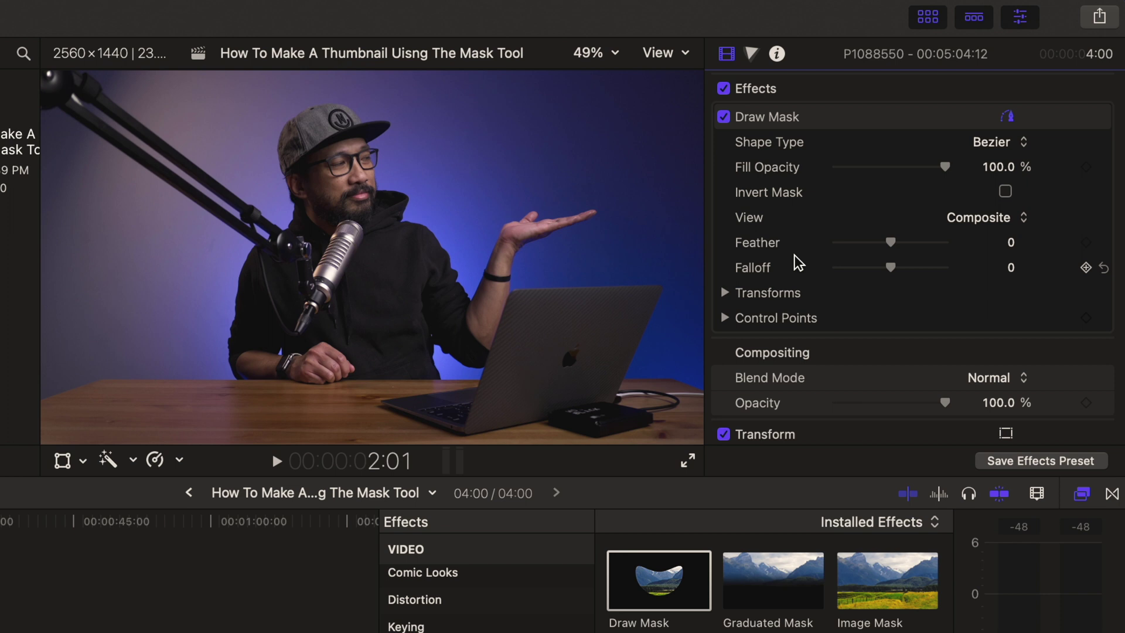
left_click(1008, 246)
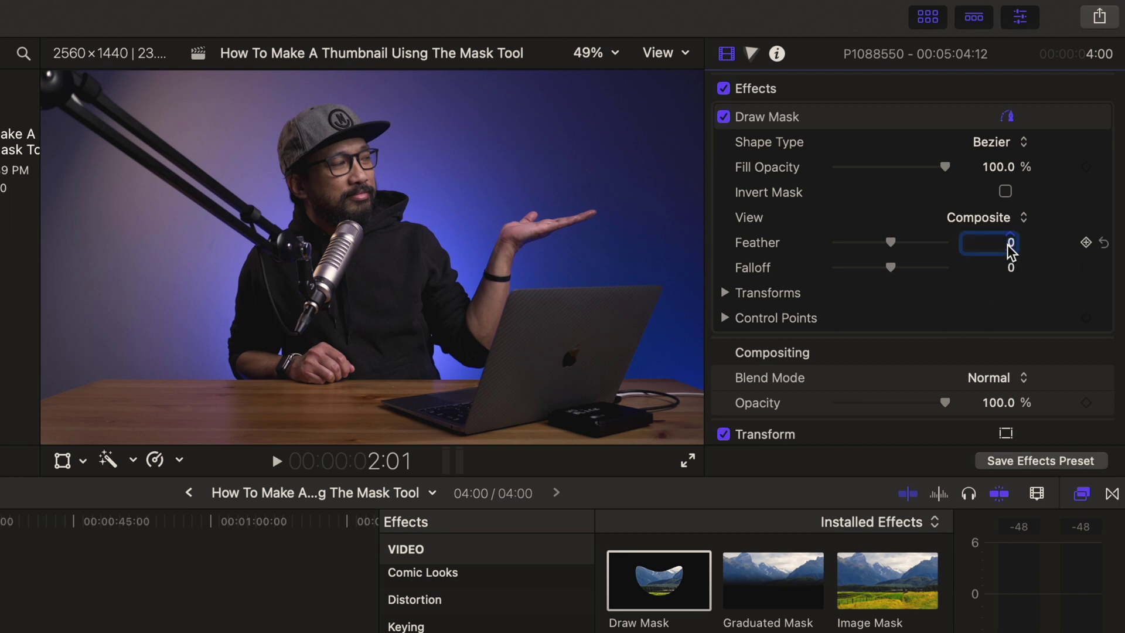
type("10")
key("Return")
left_click(832, 115)
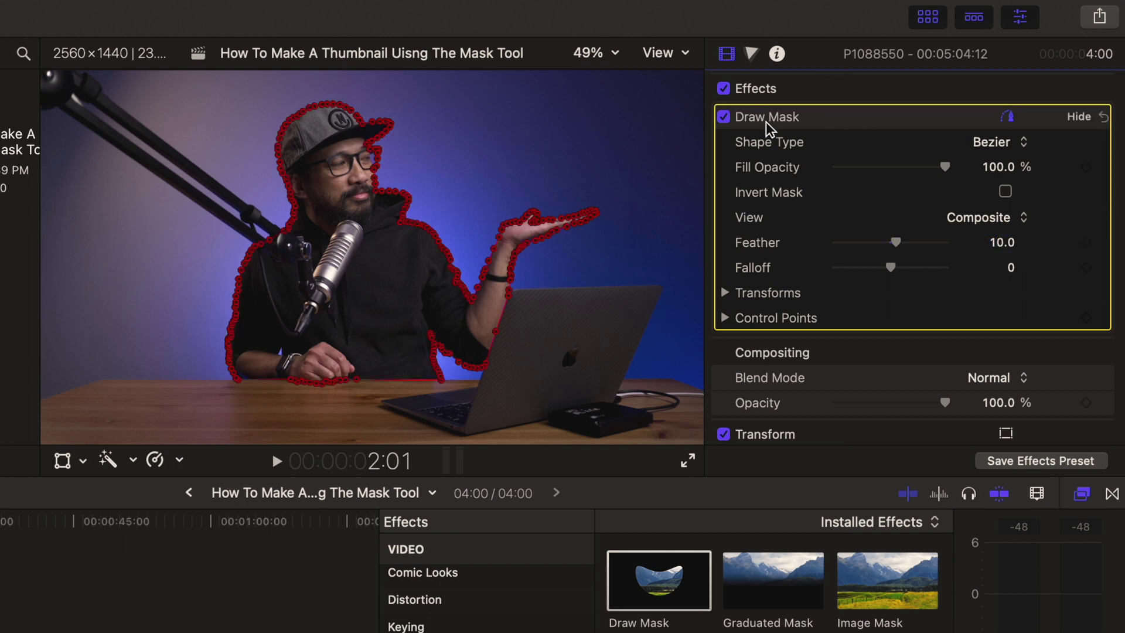
- Raise the middle clip's Color Board Exposure Master to 100% for a white silhouette
left_click(752, 56)
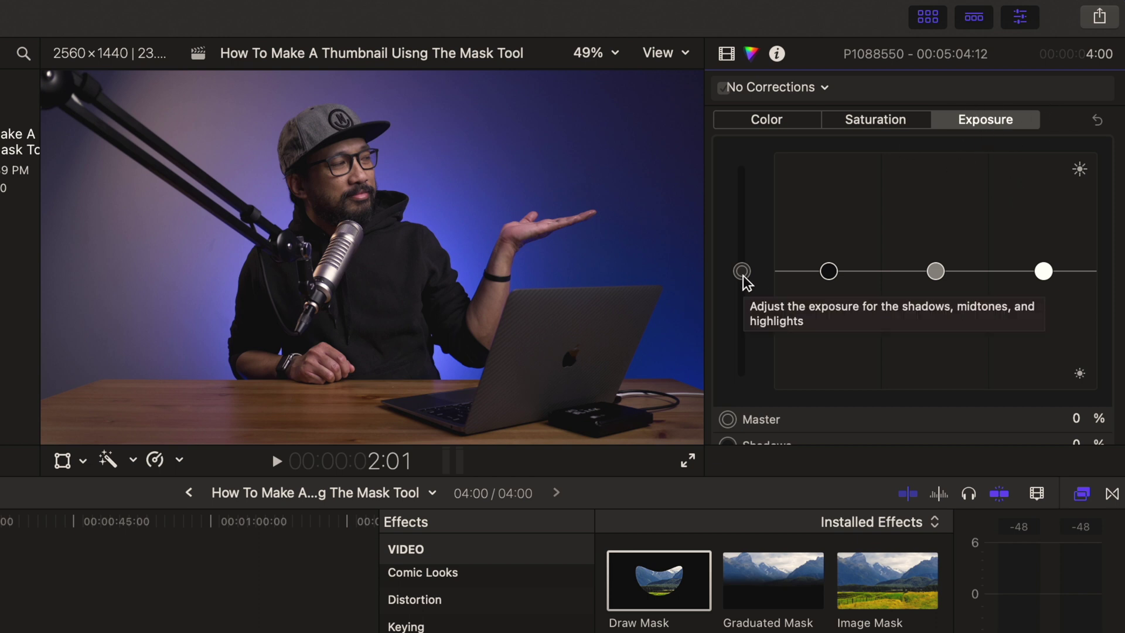
left_click_drag(743, 276, 736, 141)
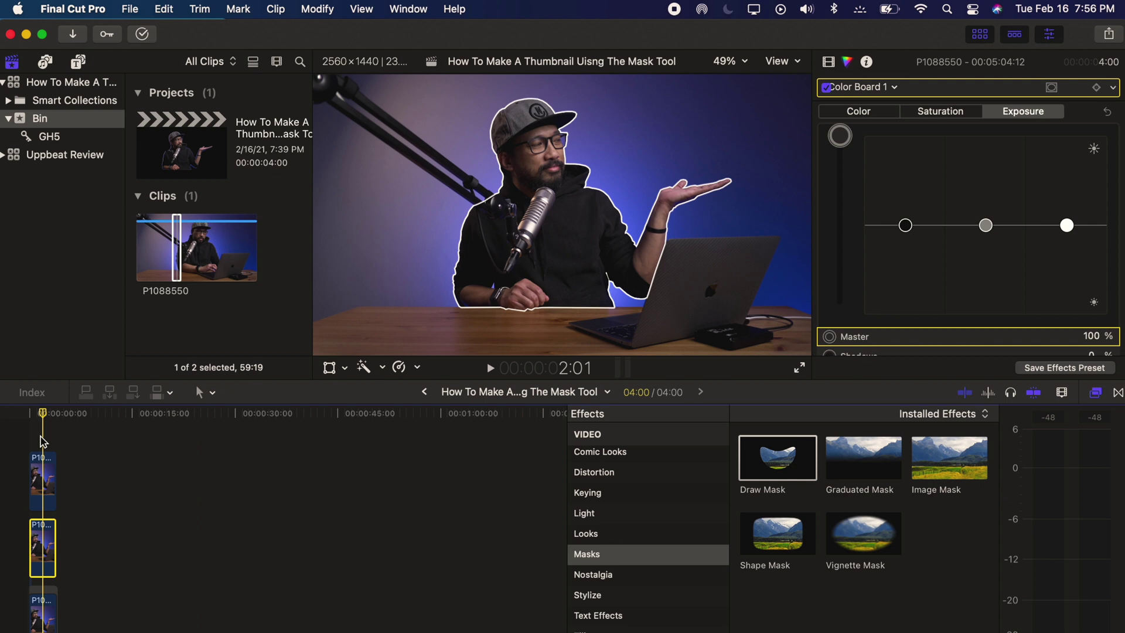
left_click(44, 472)
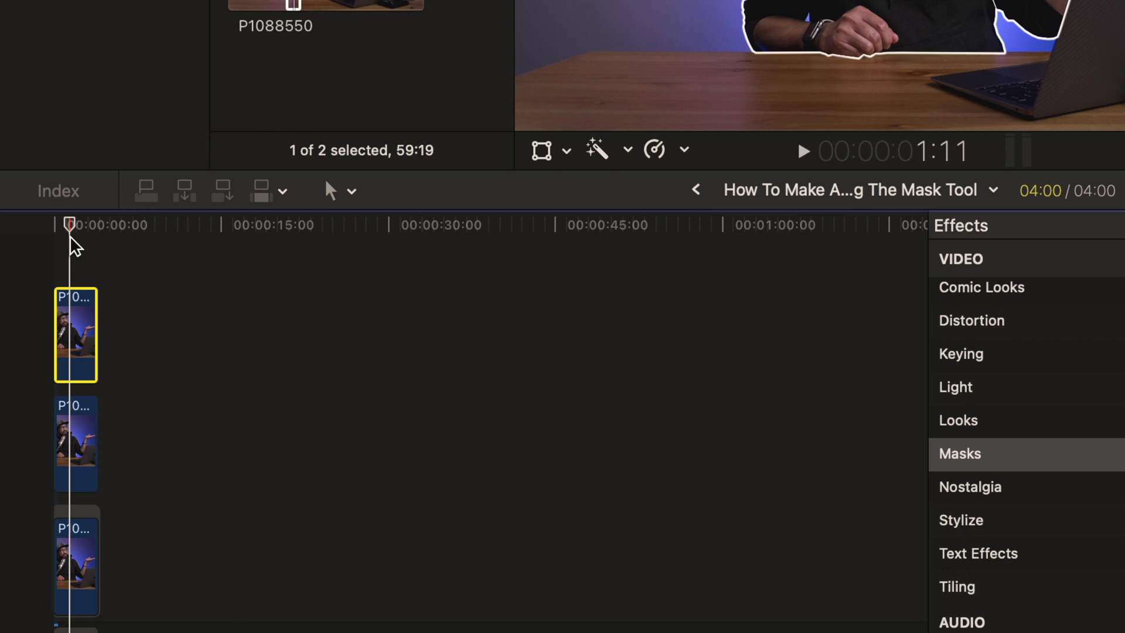
- Marquee-select the three stacked presenter clips and make a New Compound Clip in the Bin
left_click(78, 268)
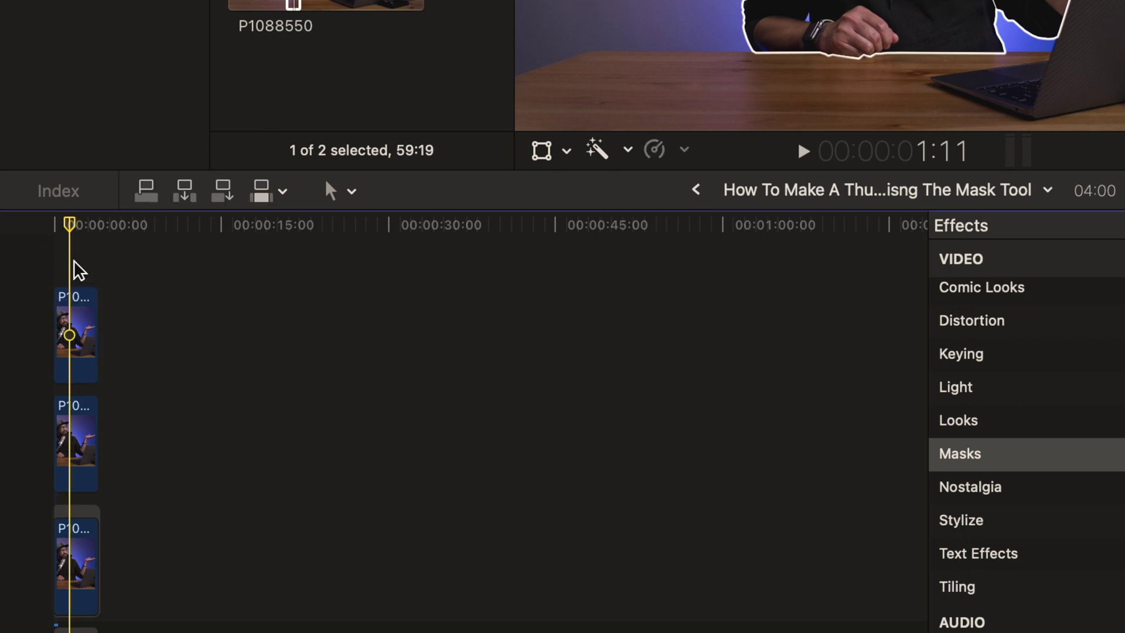
left_click(70, 322)
left_click_drag(76, 256, 84, 549)
right_click(79, 324)
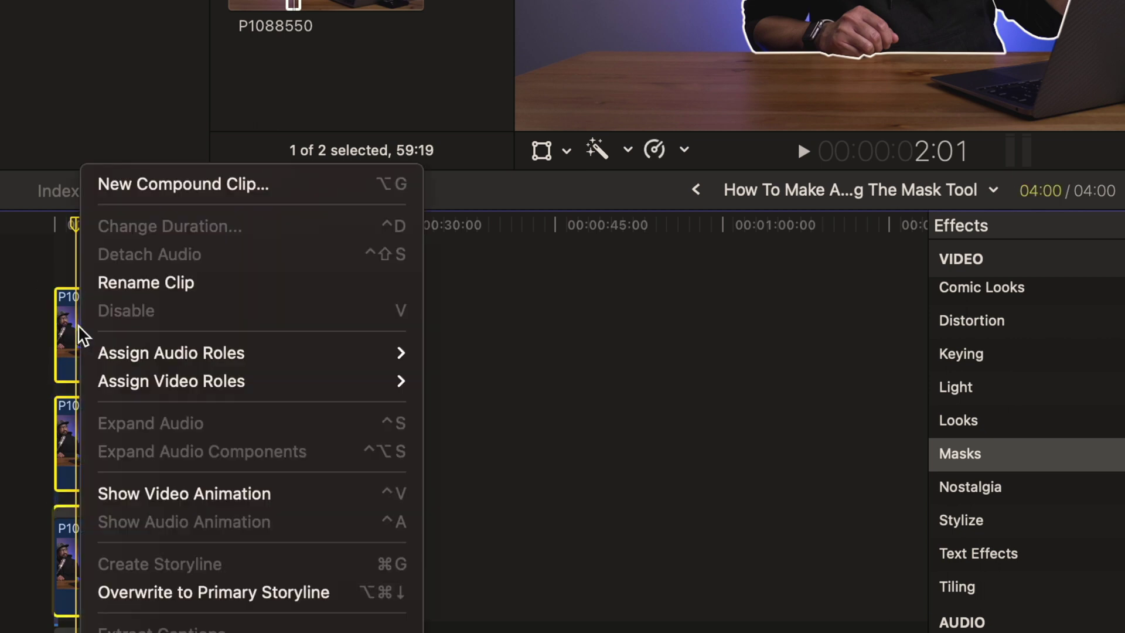
left_click(135, 192)
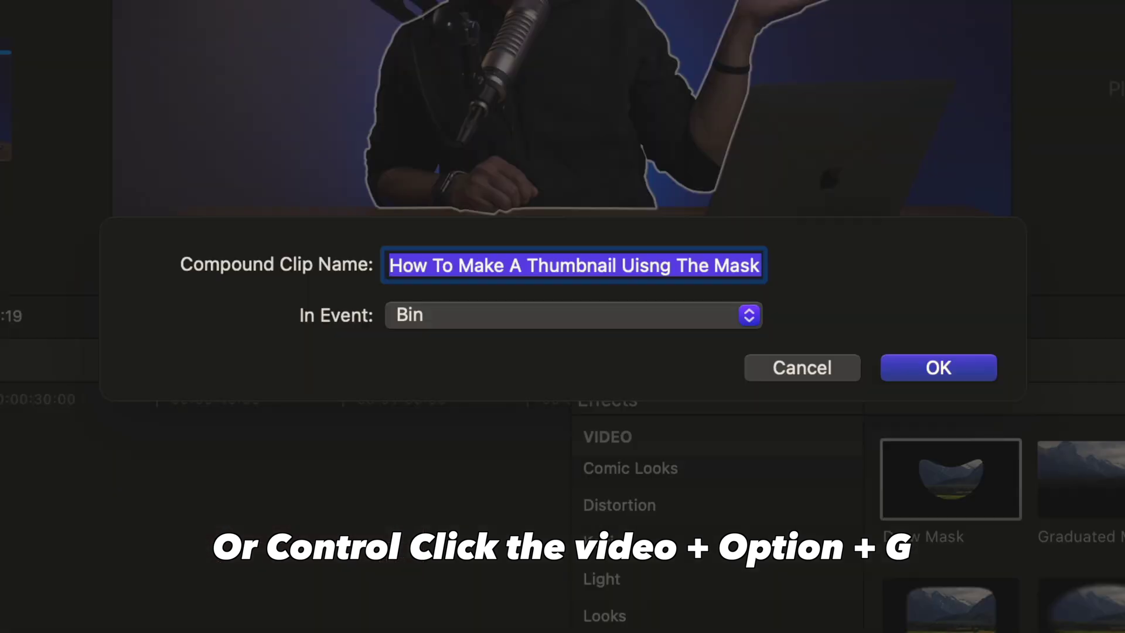
key("Right")
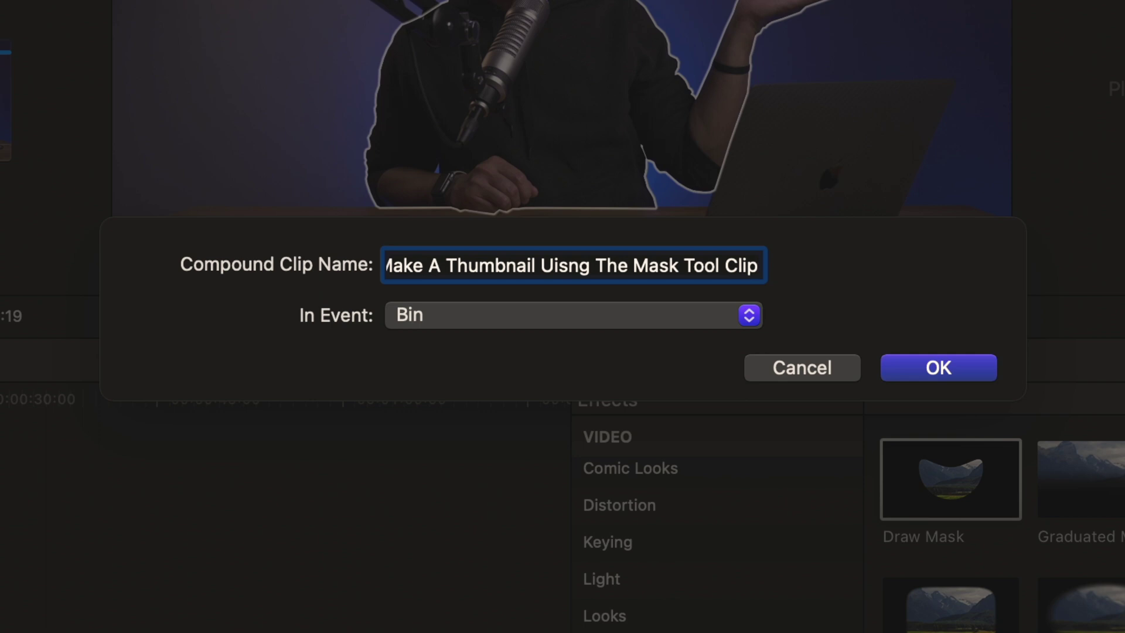
left_click(887, 367)
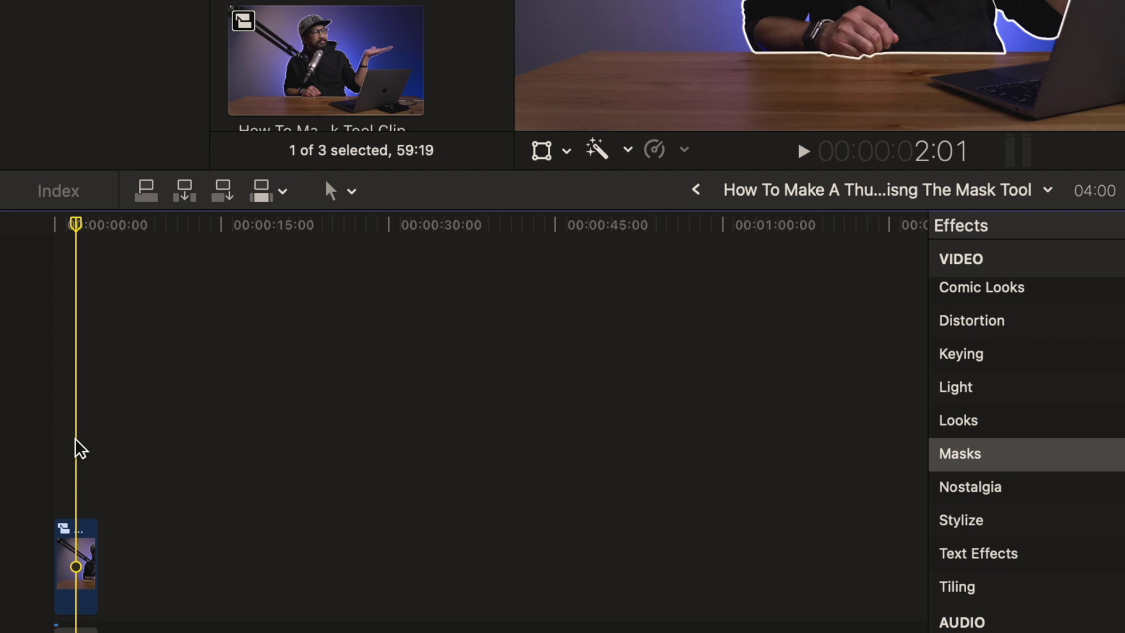
left_click(81, 573)
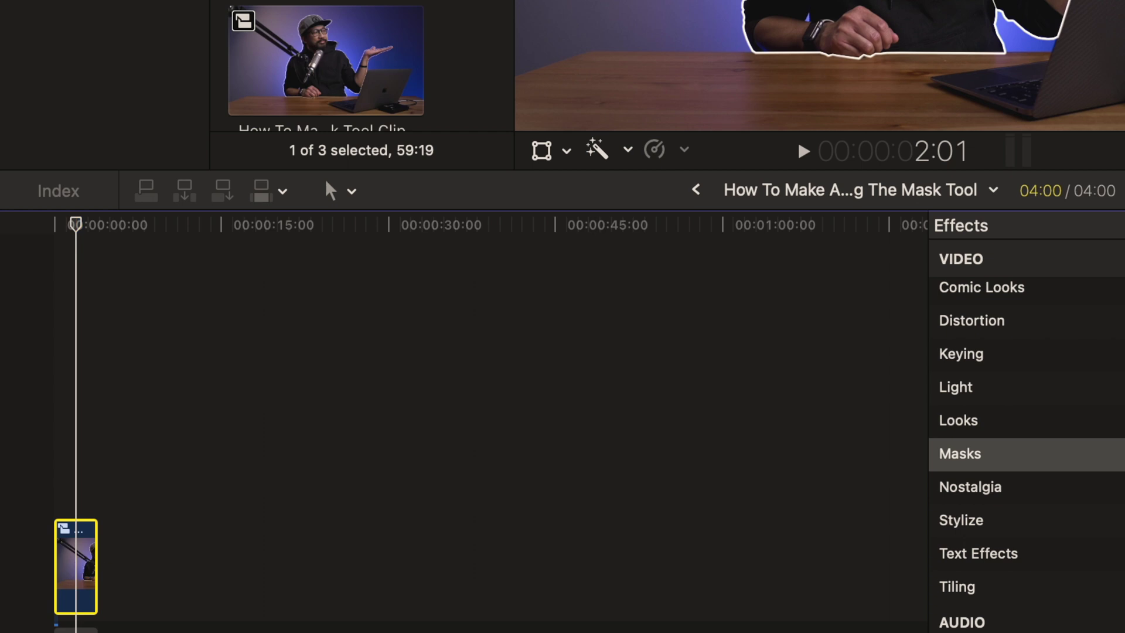
- Set the compound clip's Color Board shadows to -12% and midtones to 8%
left_click(86, 432)
left_click(76, 538)
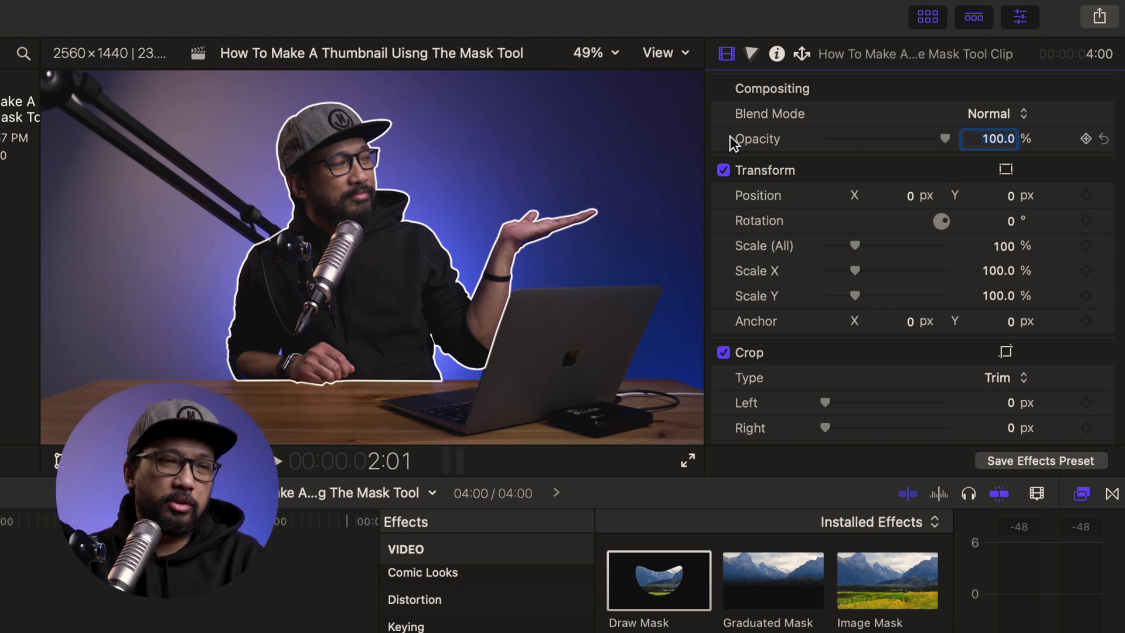
left_click(752, 54)
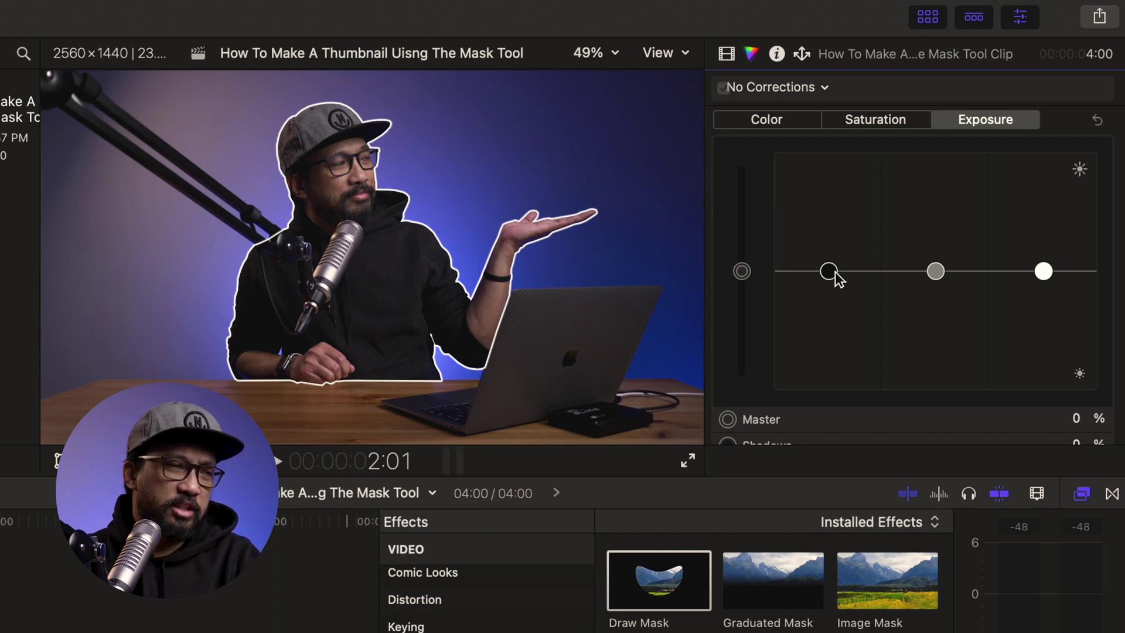
left_click_drag(828, 278, 827, 288)
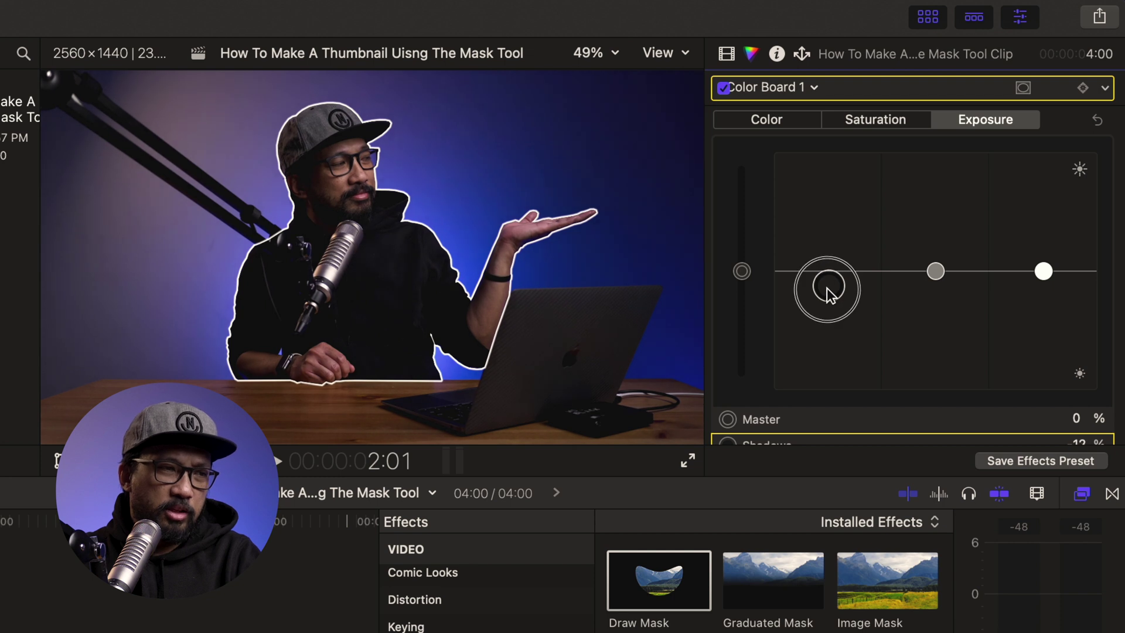
left_click_drag(827, 287, 828, 287)
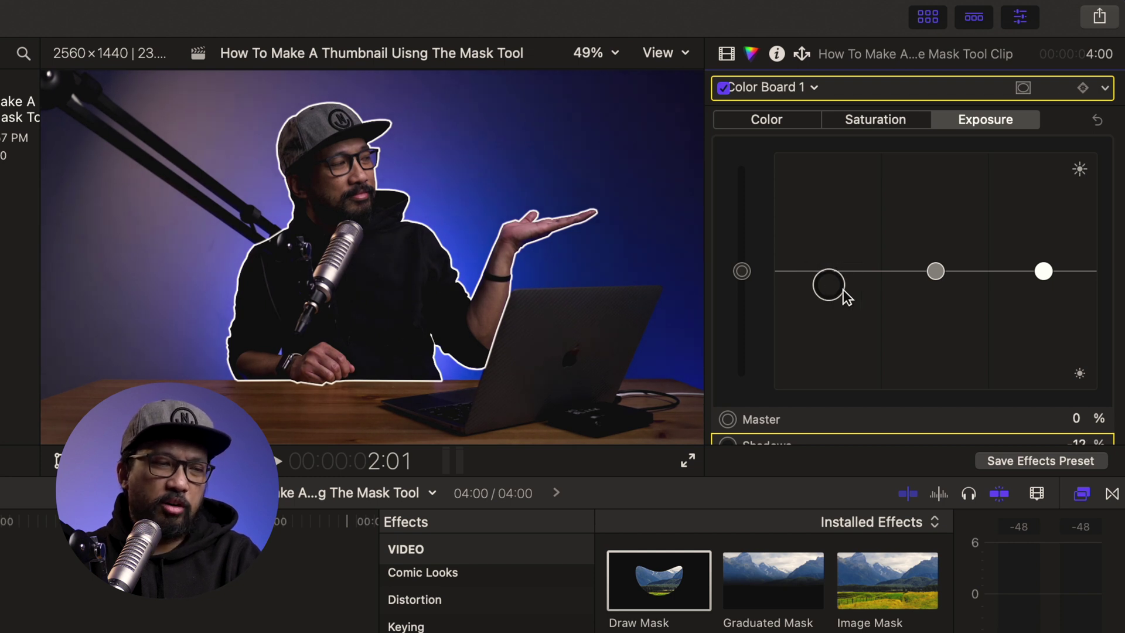
mouse_move(936, 271)
left_mouse_down()
mouse_move(938, 244)
mouse_move(937, 261)
left_mouse_up()
scroll(937, 262, "down", 3)
- In Finder, go through the channel and Mask Tool folders to the Graphics folder
left_click(1043, 192)
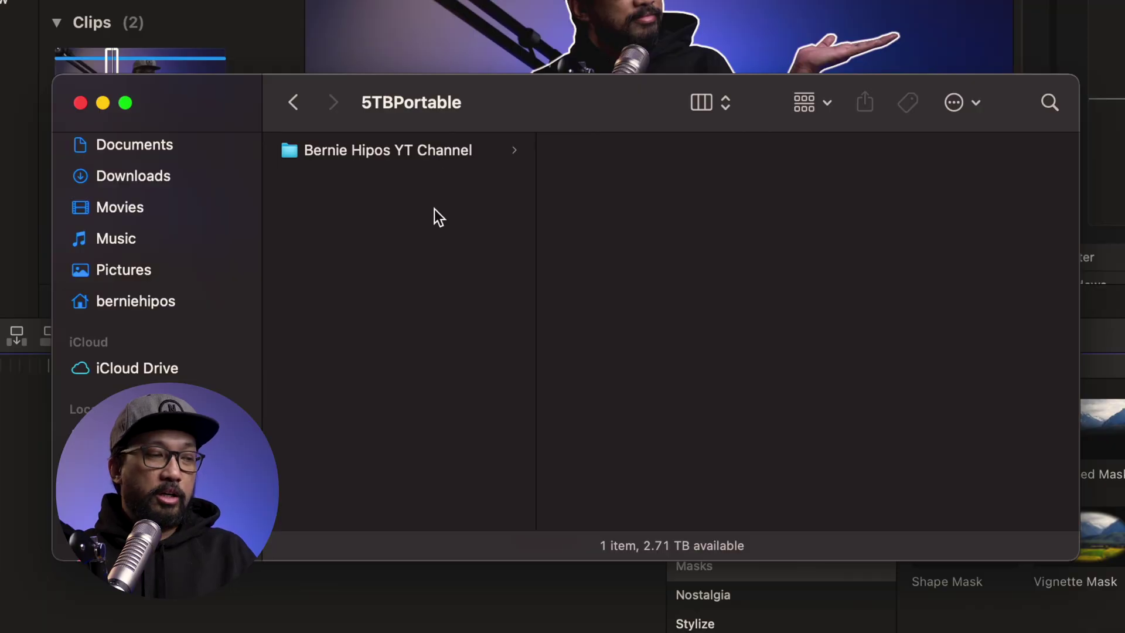
left_click(447, 151)
left_click(633, 275)
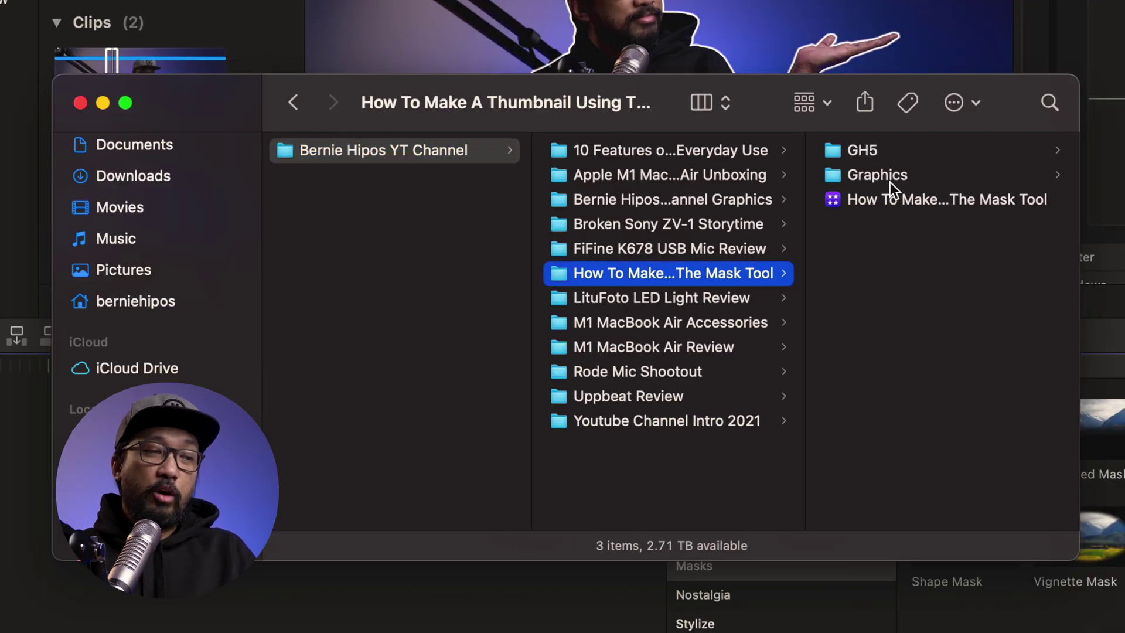
left_click(909, 176)
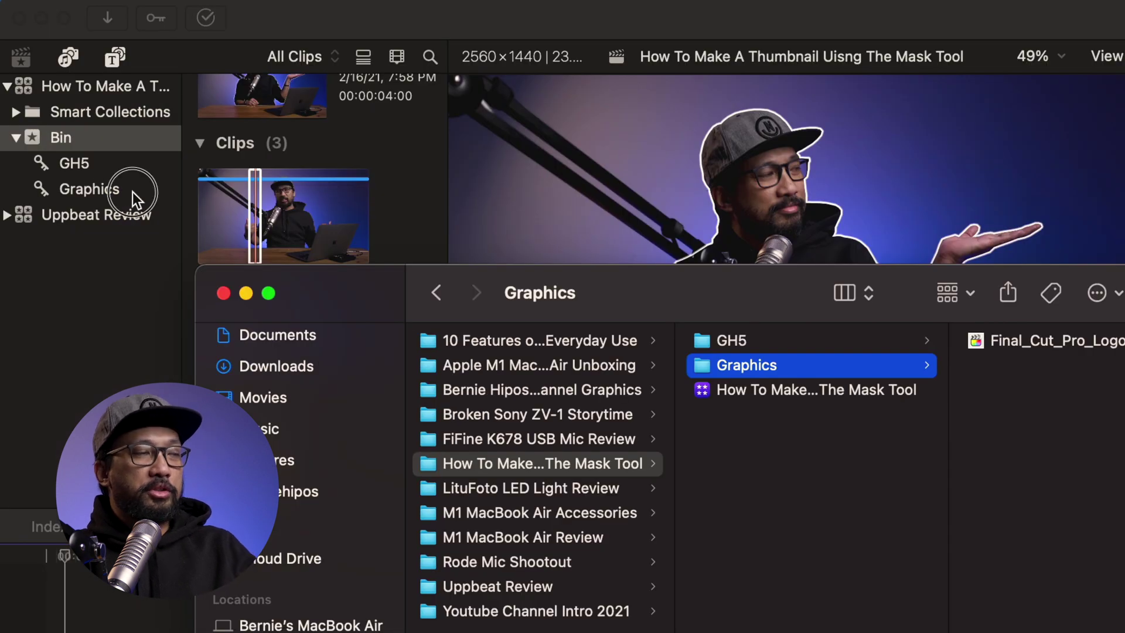
left_click(132, 191)
- Place the Final_Cut_Pro_Logo clip from the Graphics collection above the presenter clip
left_click(132, 191)
left_click(251, 156)
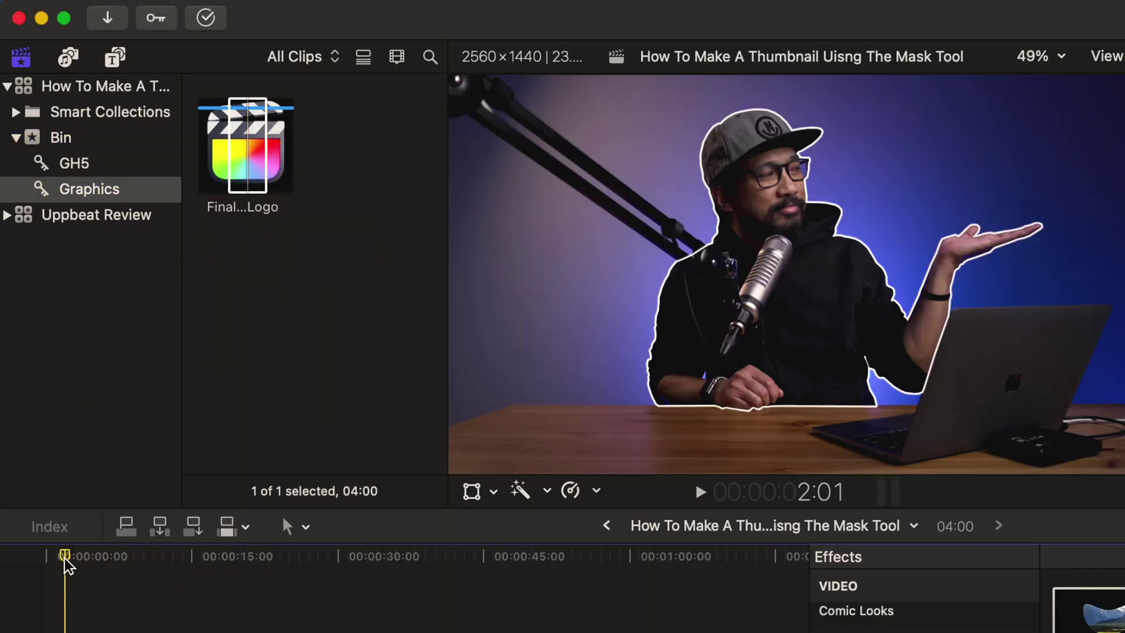
left_click(121, 188)
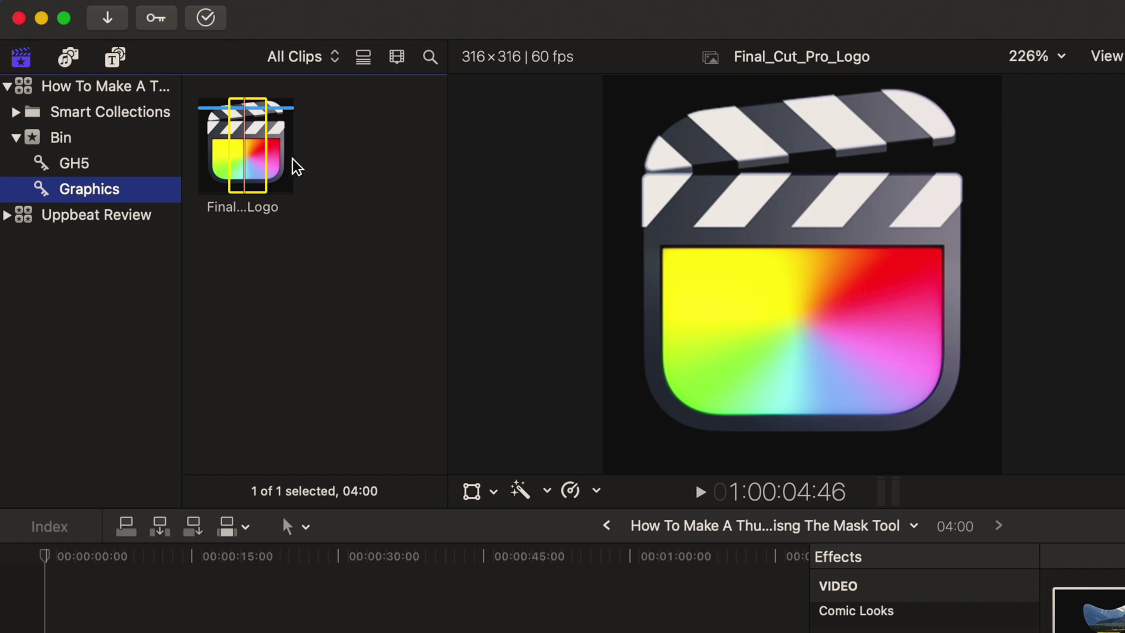
left_click(252, 147)
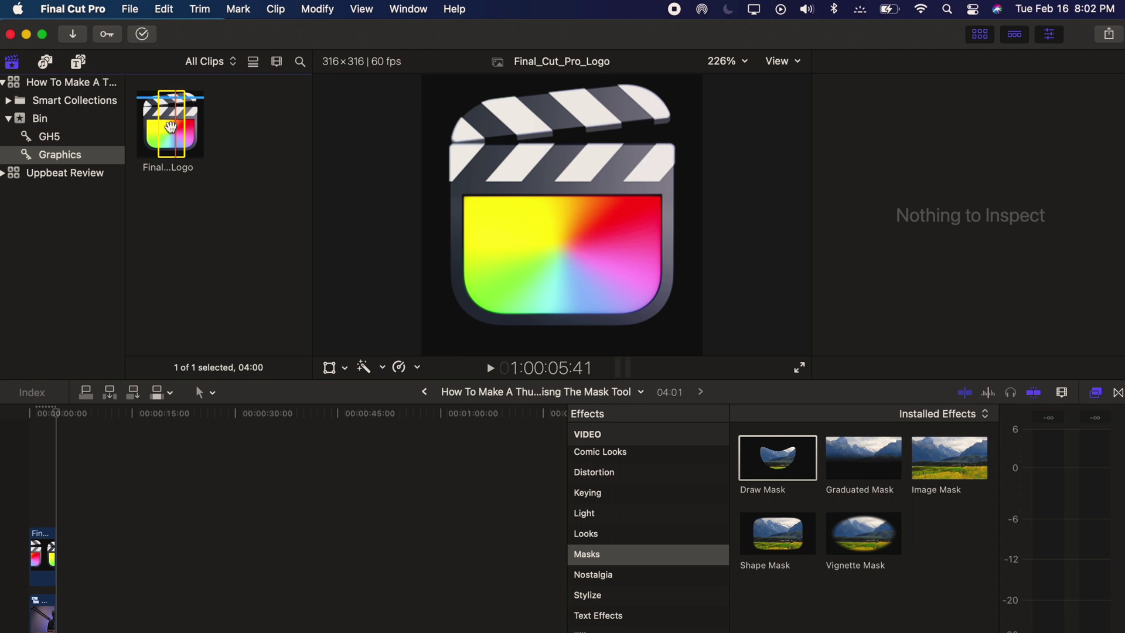
left_click(44, 491)
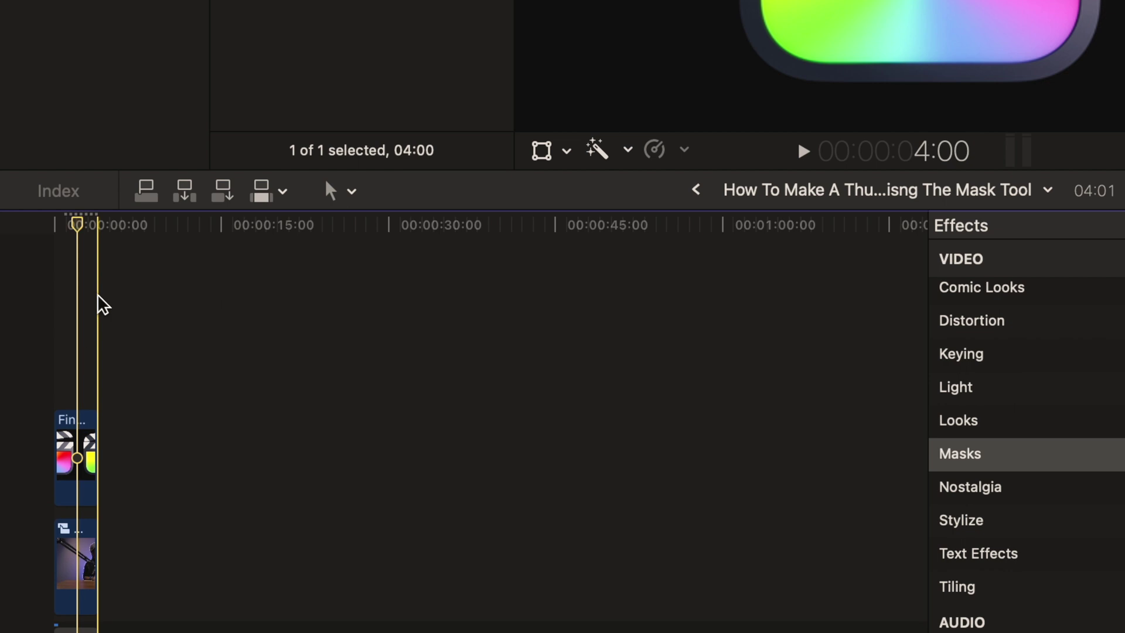
left_click(73, 444)
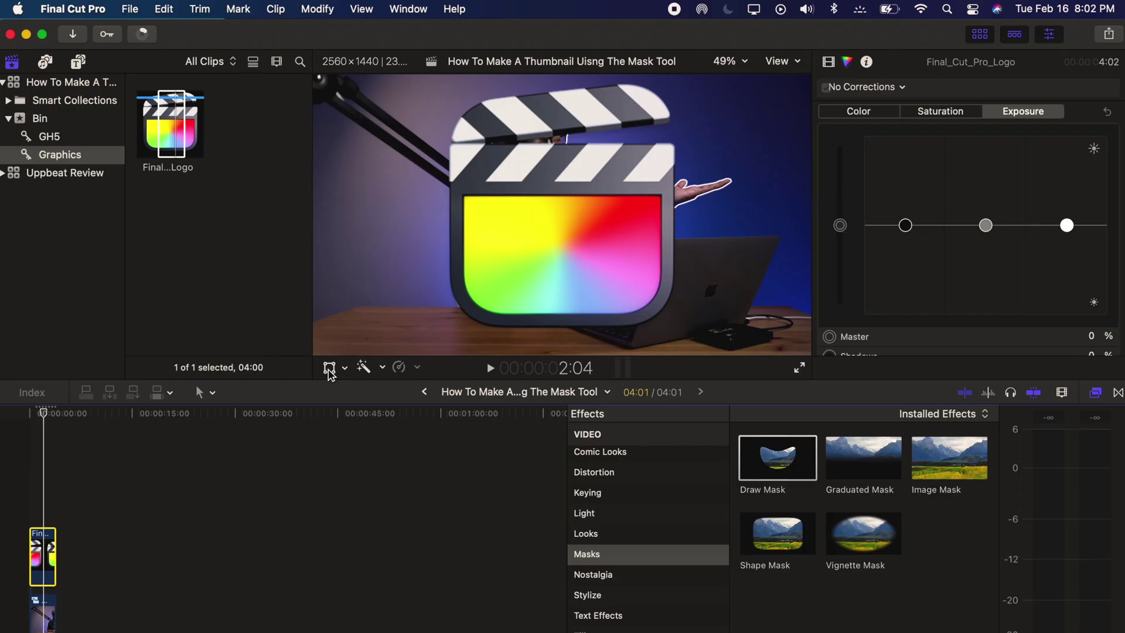
- Shrink the logo, move it onto the presenter's raised hand and tilt it slightly
left_click(329, 368)
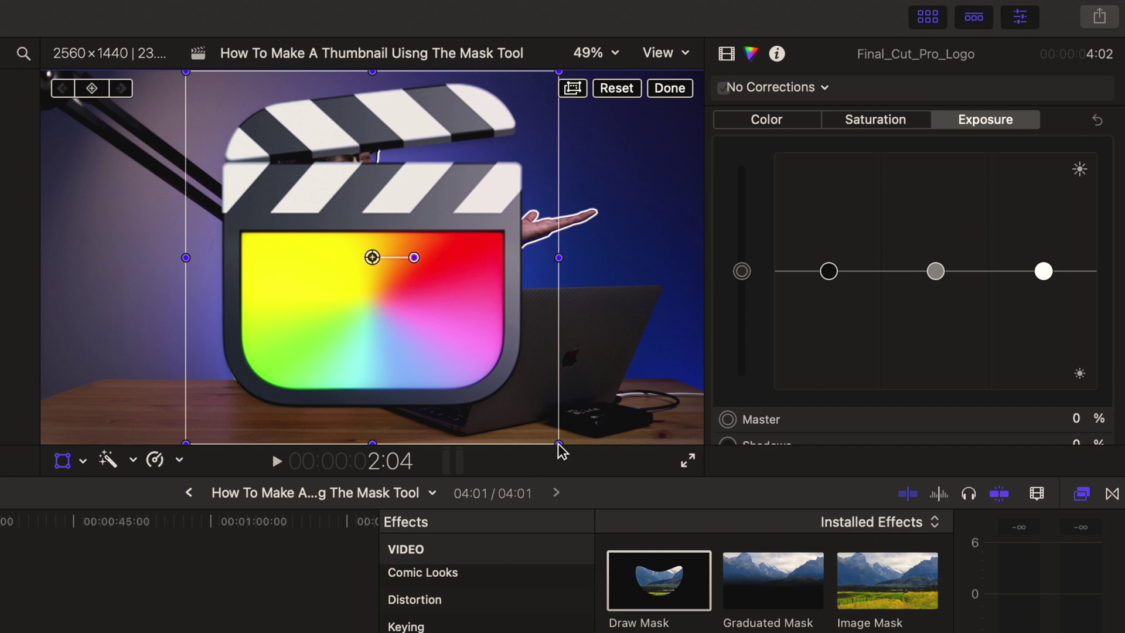
left_click_drag(559, 442, 449, 335)
left_click_drag(405, 295, 579, 168)
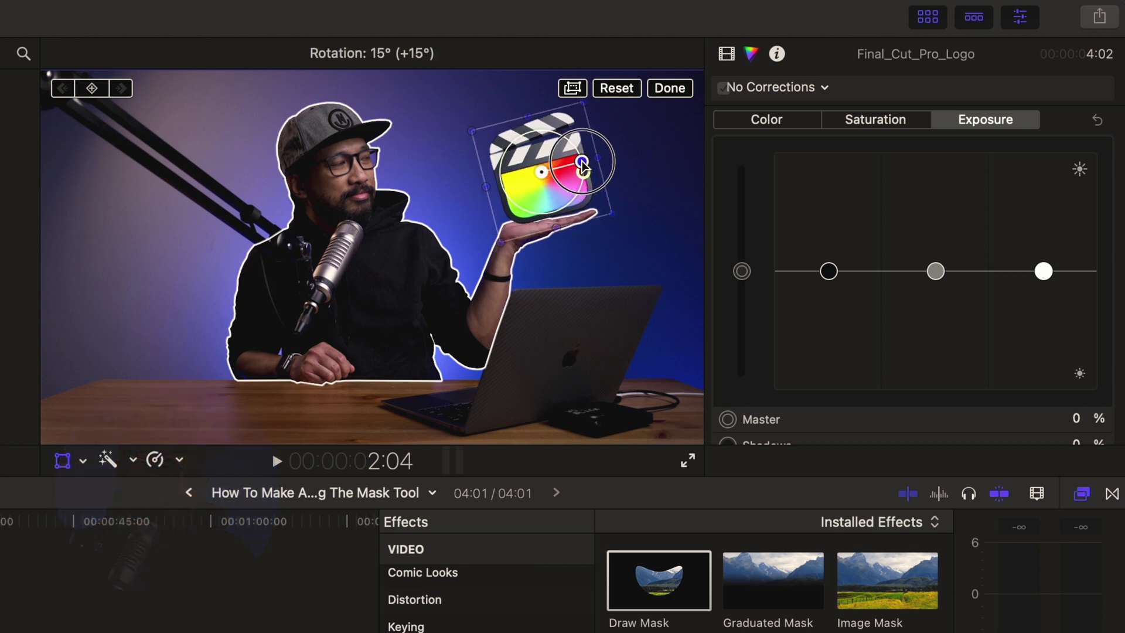
left_click_drag(598, 218, 559, 216)
- Enlarge the presenter clip to 128% and lower it, then scale the logo to 45%
left_click(540, 301)
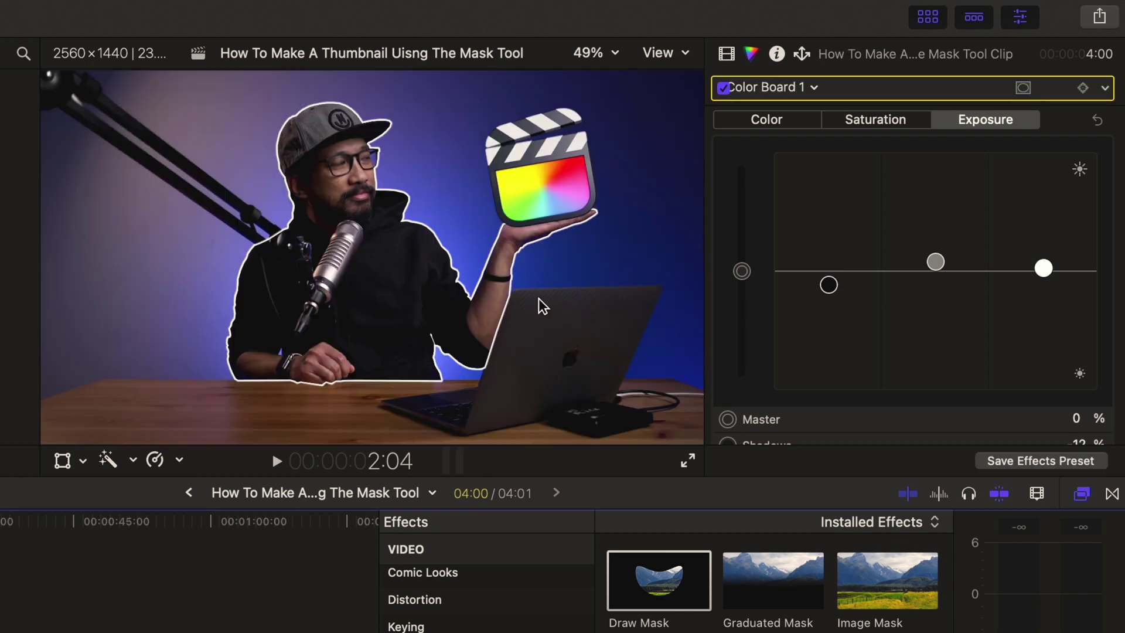
left_click(726, 53)
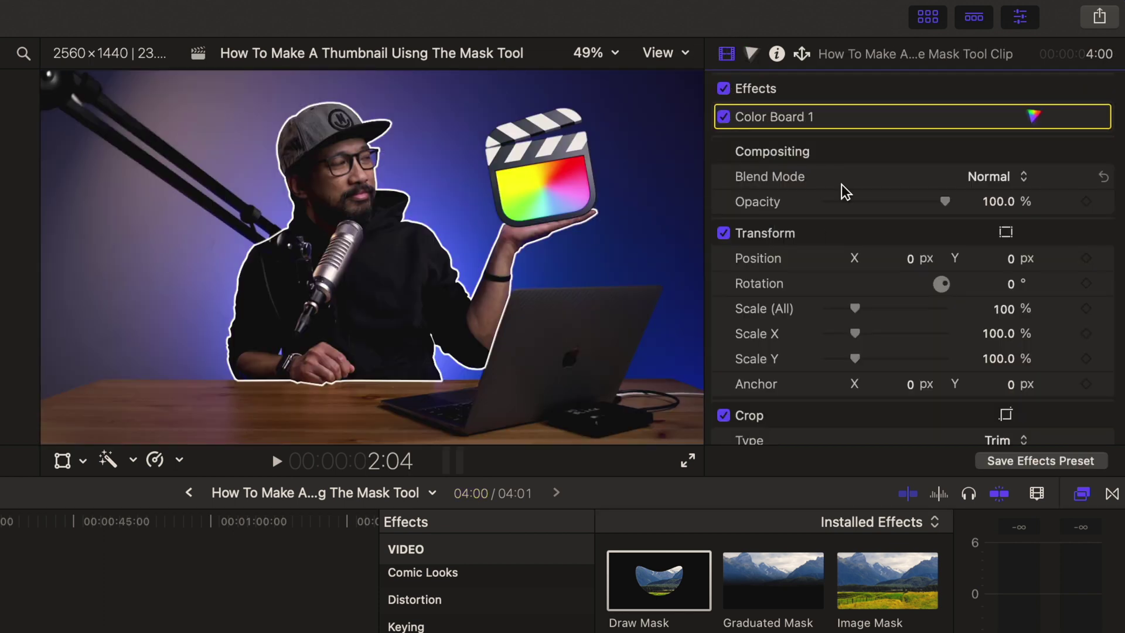
left_click_drag(855, 309, 870, 316)
left_click_drag(998, 258, 998, 259)
left_click_drag(1073, 292, 1073, 308)
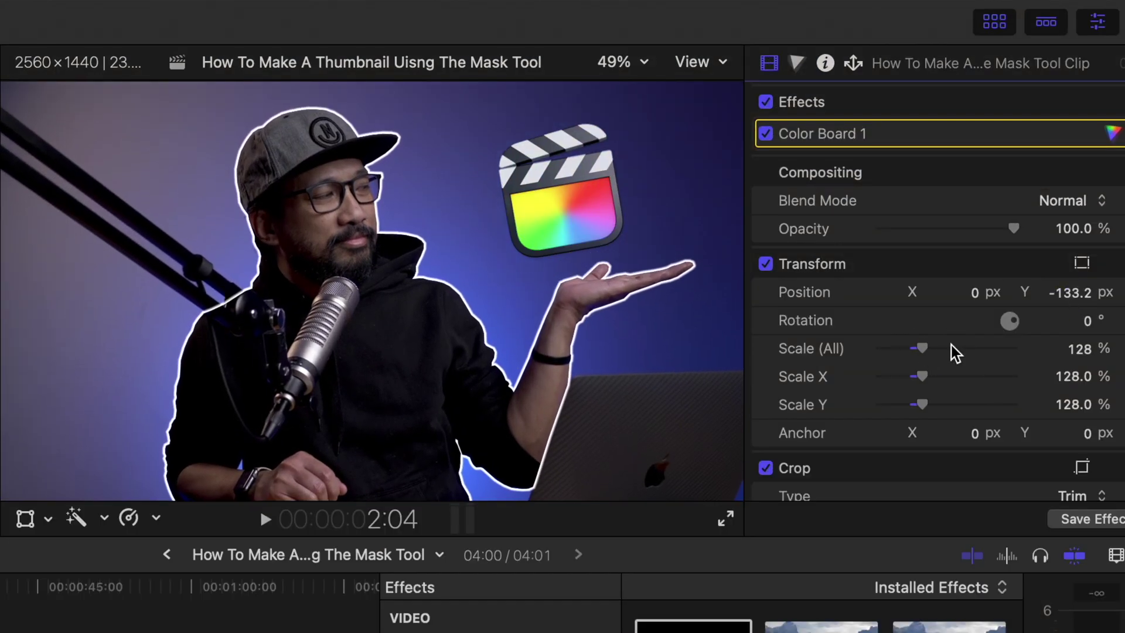
left_click_drag(1031, 350, 1036, 349)
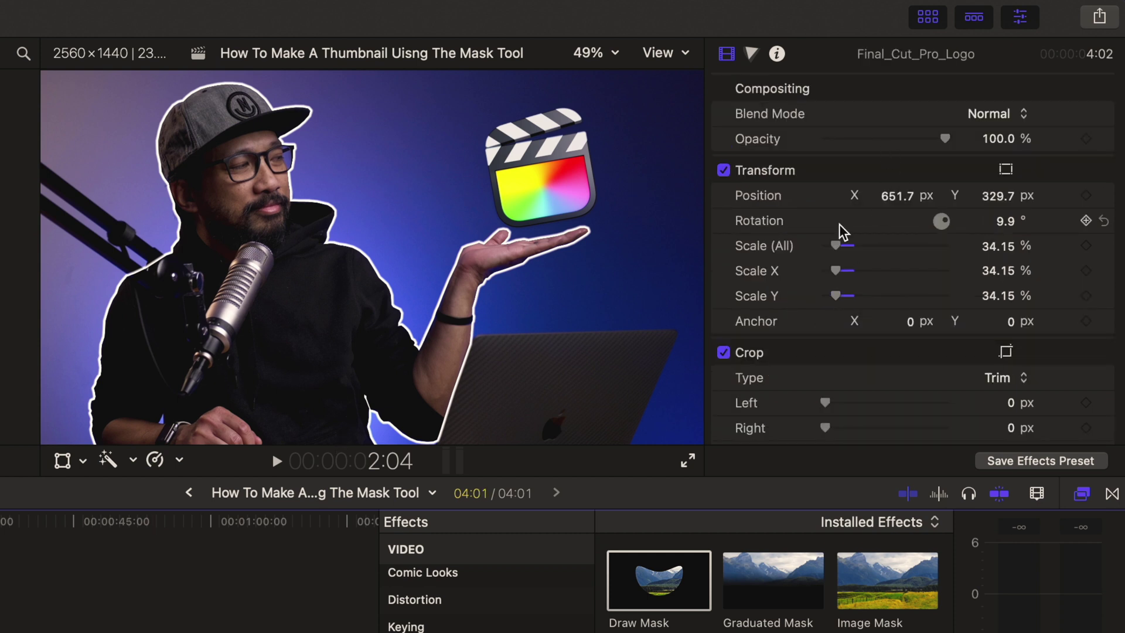
left_click(839, 246)
left_click_drag(839, 246, 841, 245)
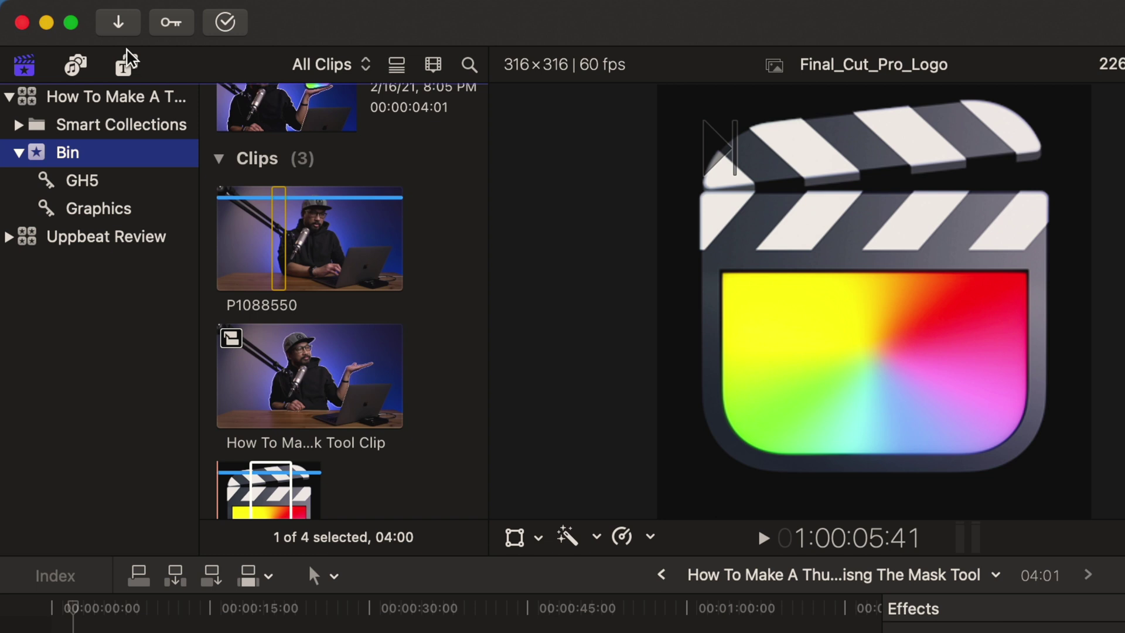
- Connect the Custom title from the Titles browser above the clips at the playhead
left_click(124, 66)
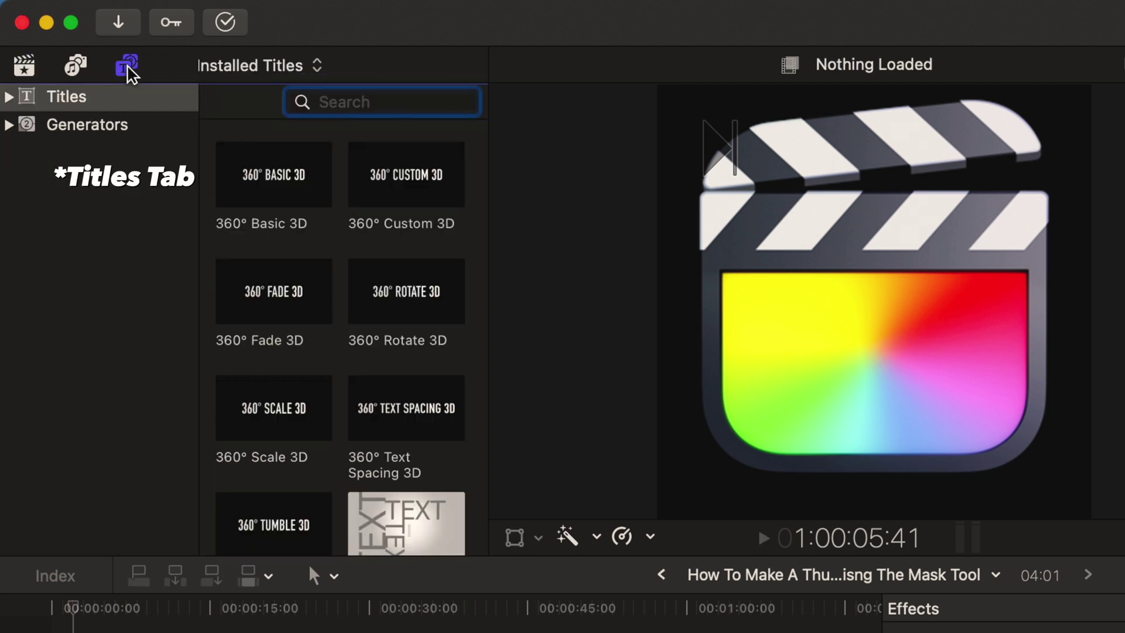
type("tom")
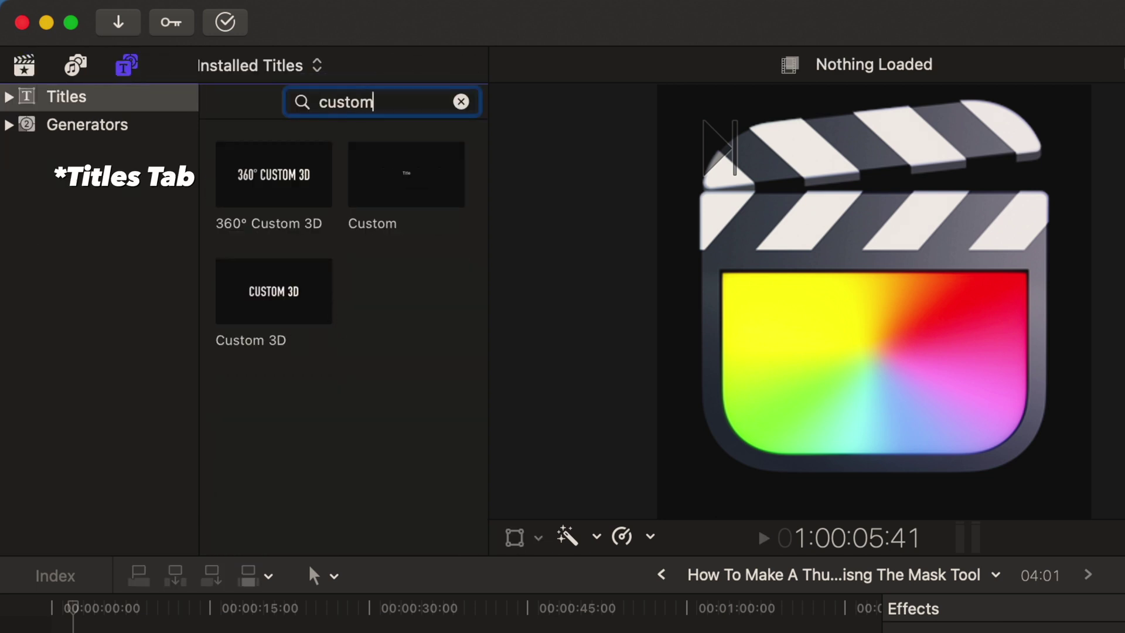
left_click(384, 193)
key("q")
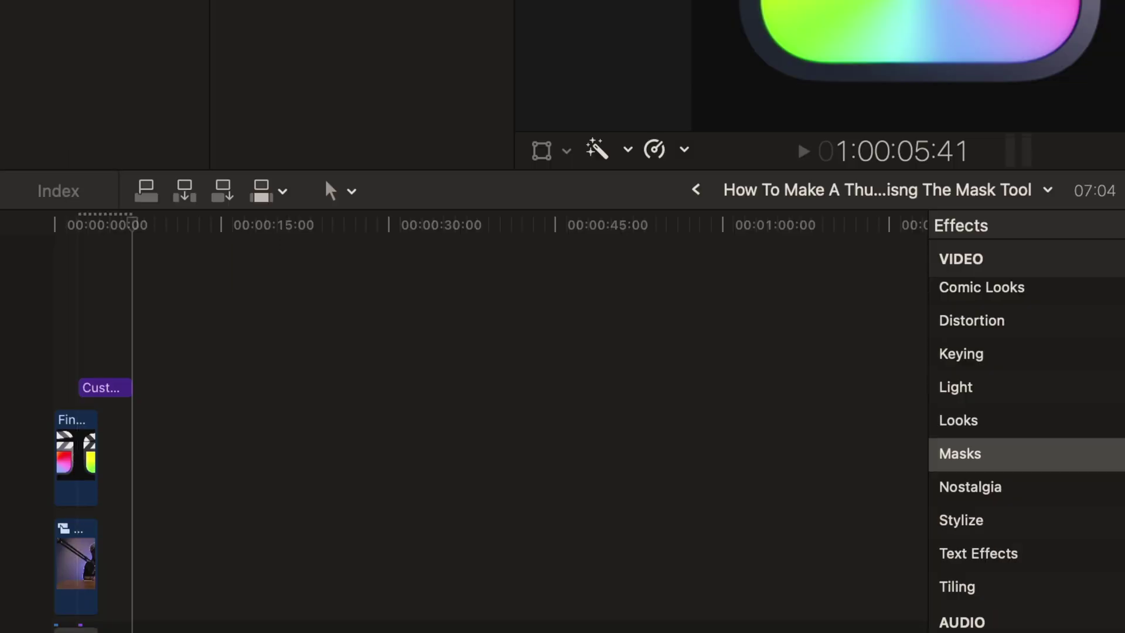
- Trim the Custom title so the project ends at 4:00
left_click(116, 403)
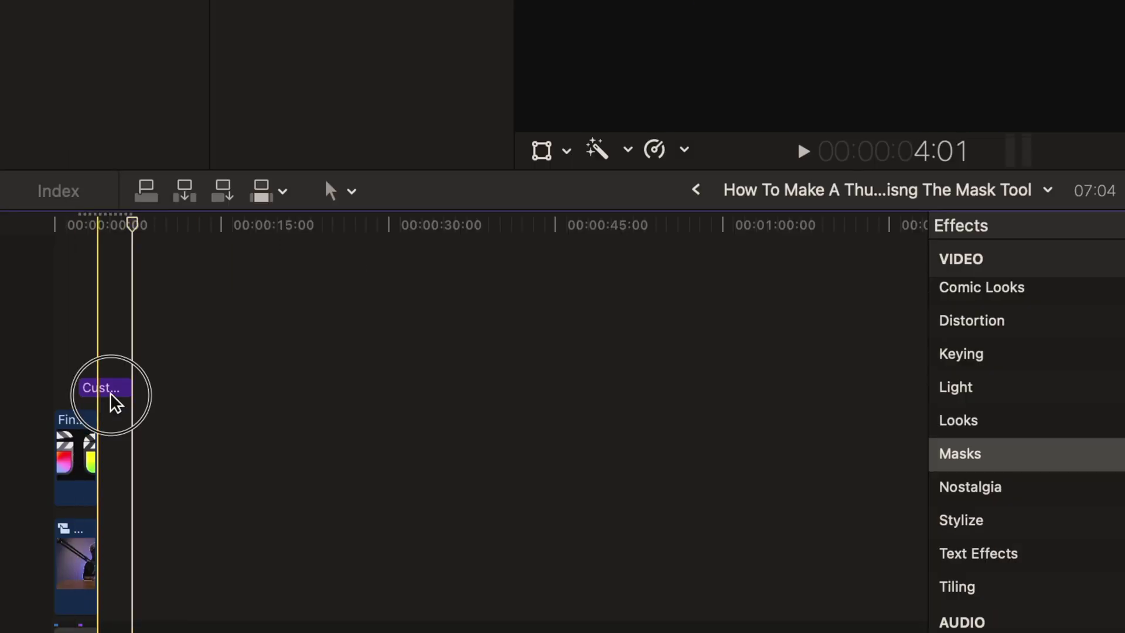
left_click_drag(116, 403, 82, 397)
key("shift+z")
scroll(389, 287, "up", 2)
scroll(539, 350, "right", 5)
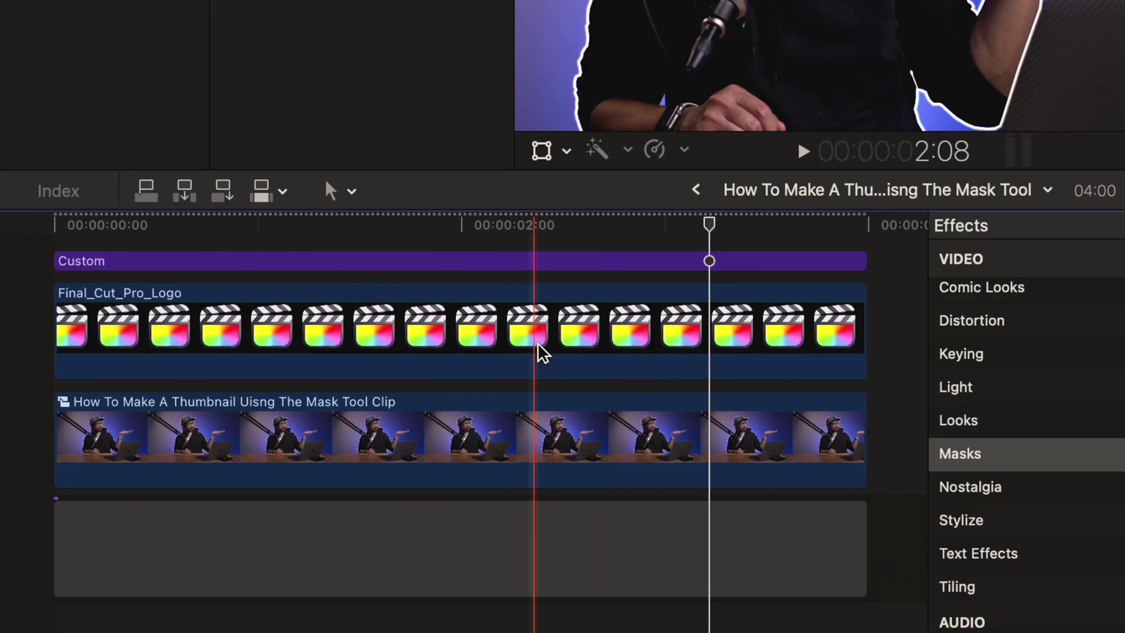
- Select the Custom title clip at 2:22 and show its text settings
left_click(530, 283)
left_click(553, 332)
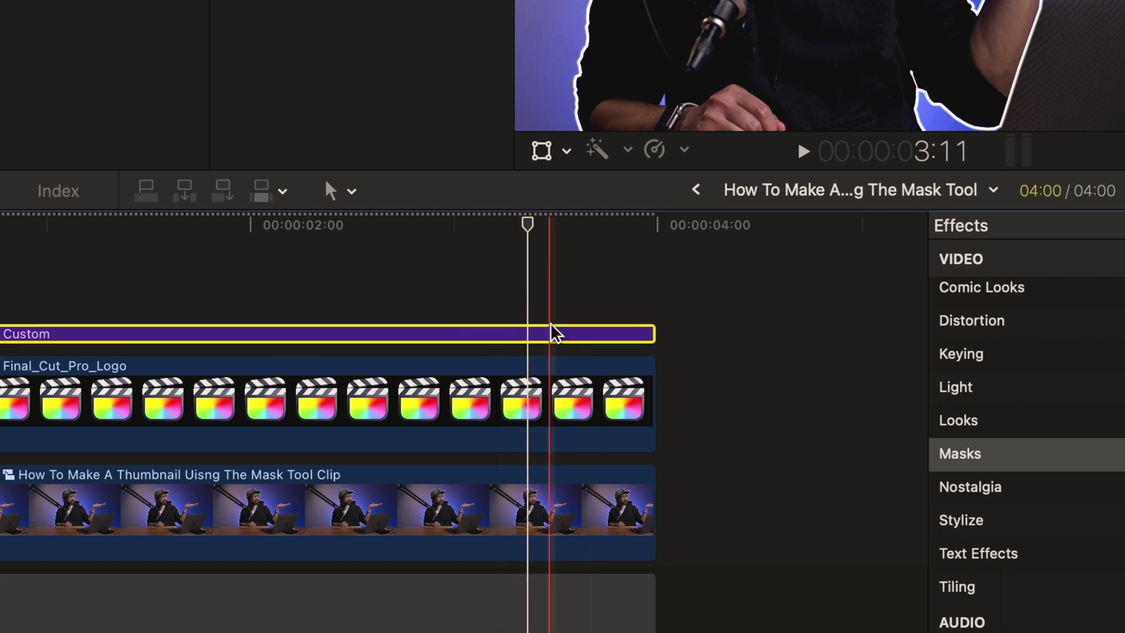
left_click(417, 282)
left_click(445, 334)
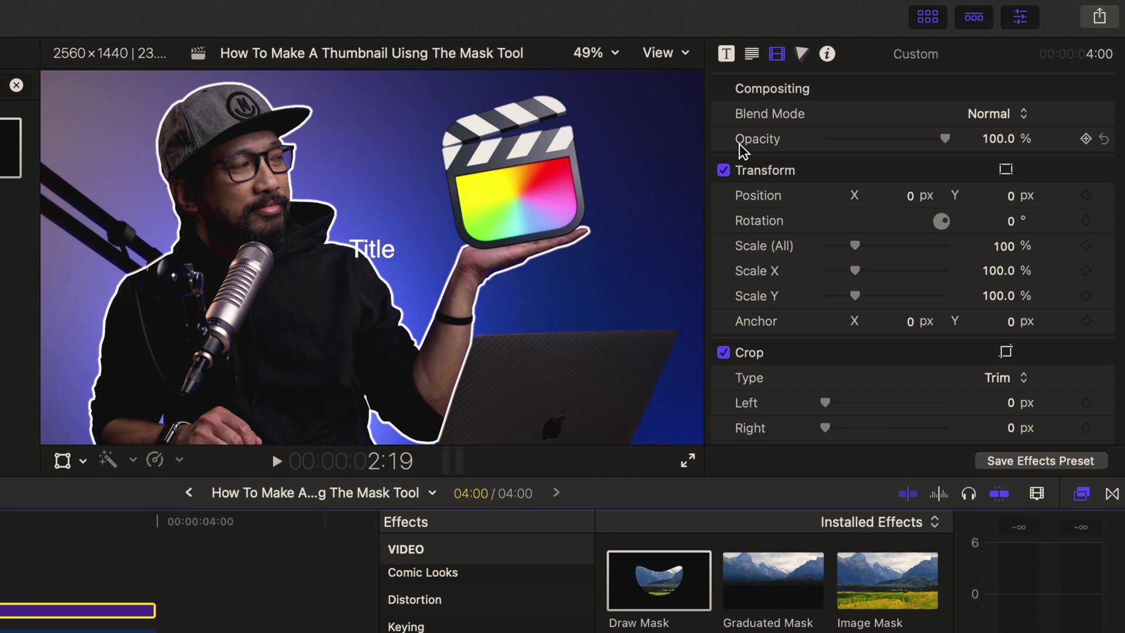
left_click(752, 54)
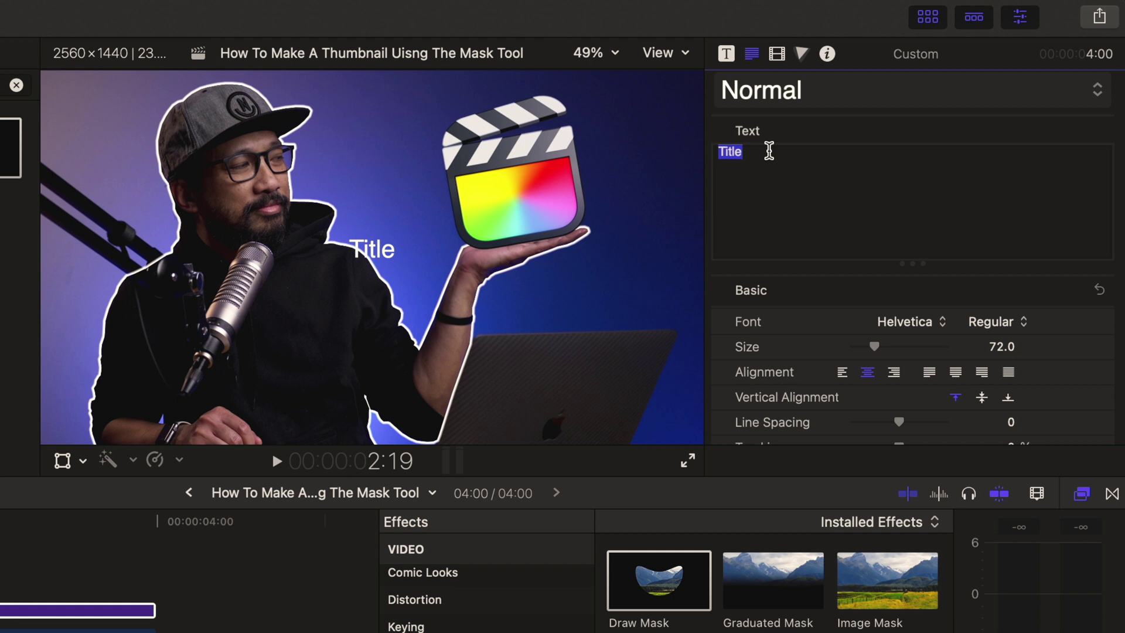
- Replace the placeholder Title text with 'Draw Mask Tool' and select it all
type("Mask Tool")
key("Up")
type("Draw")
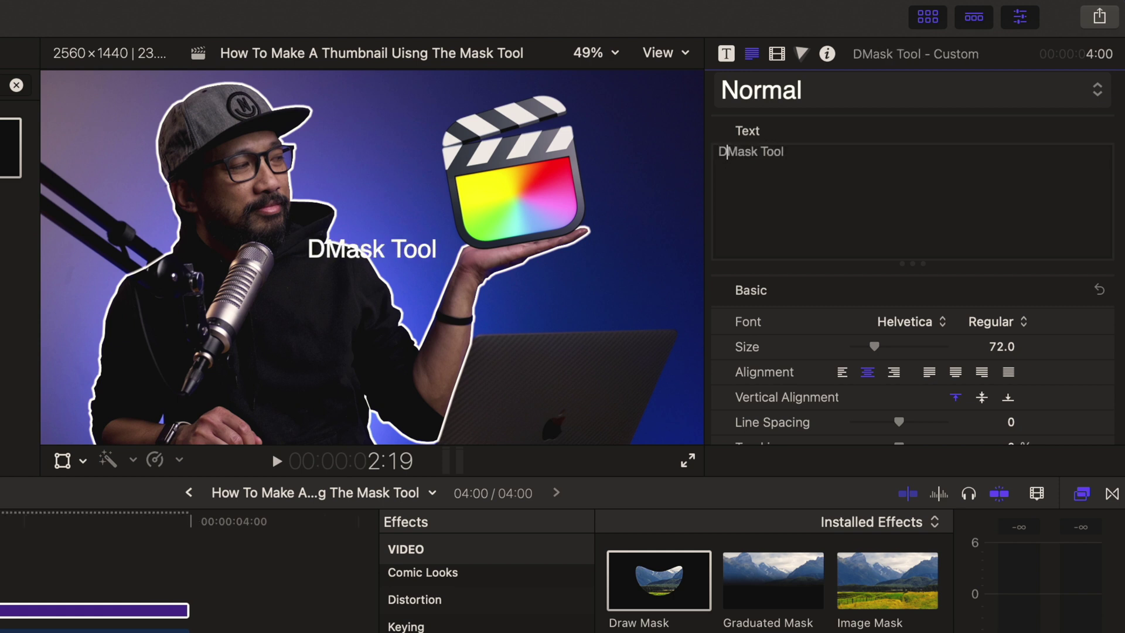
key("super+a")
- Set the title to Avenir Next Heavy Italic at about 153 points
left_click(911, 321)
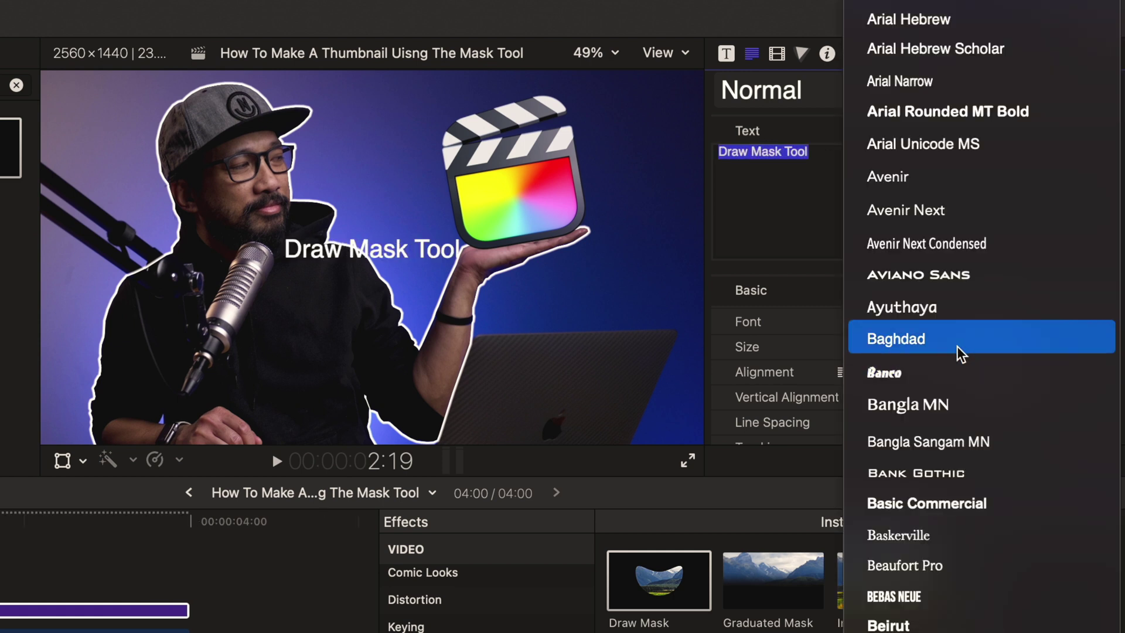
left_click(930, 211)
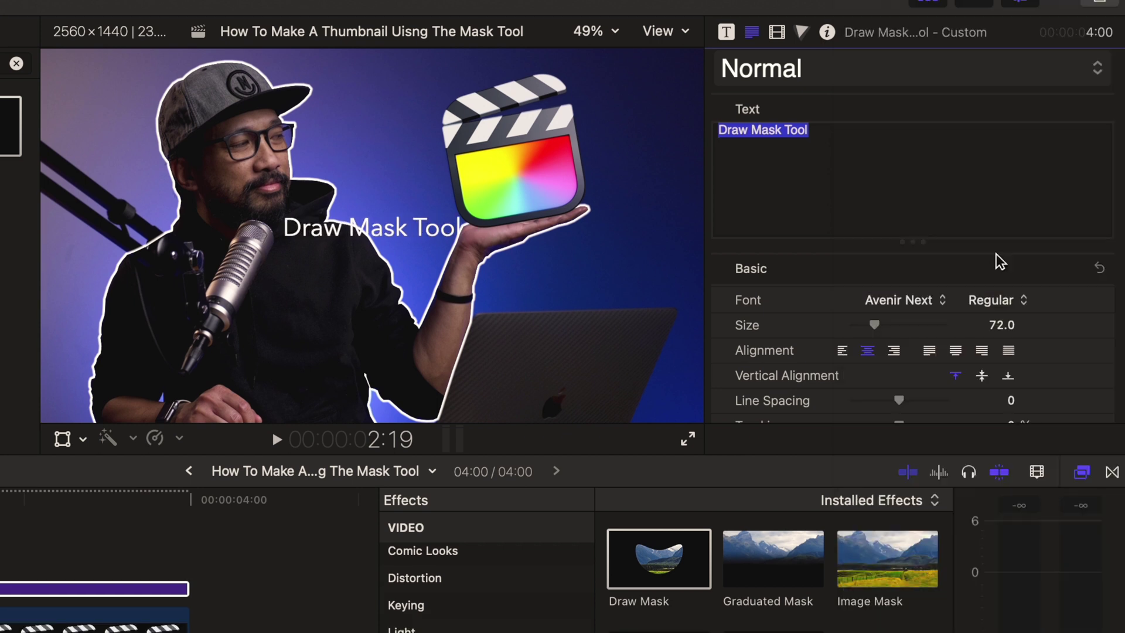
left_click(1004, 303)
left_click(1035, 609)
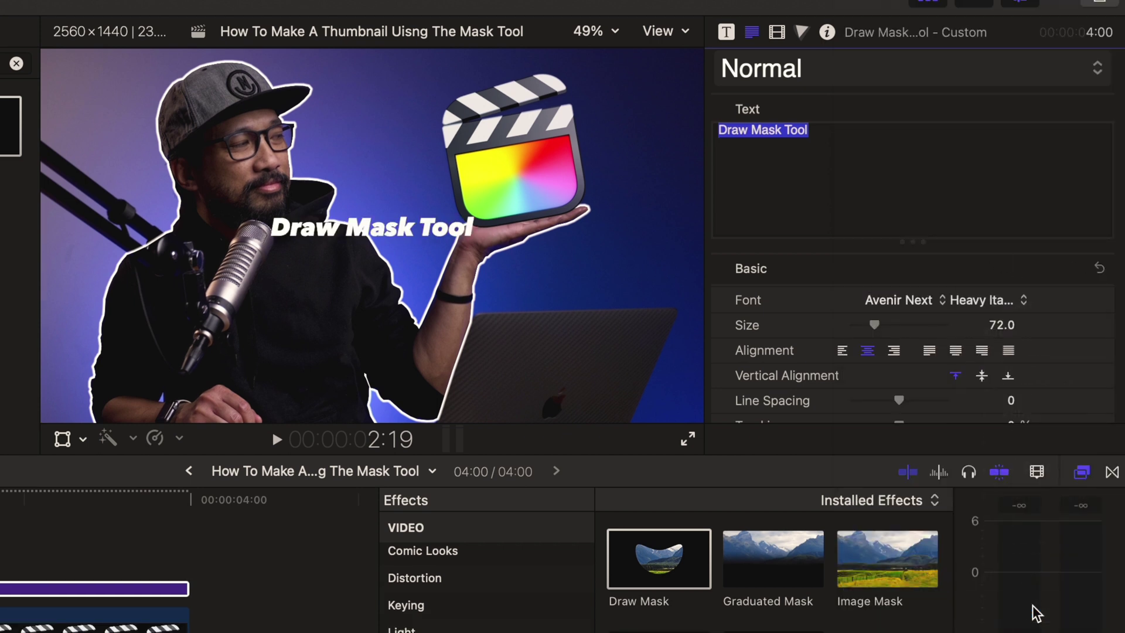
left_click_drag(876, 324, 903, 329)
- Give the title a black outline of width 5.0, then shift it down and right
scroll(809, 389, "down", 10)
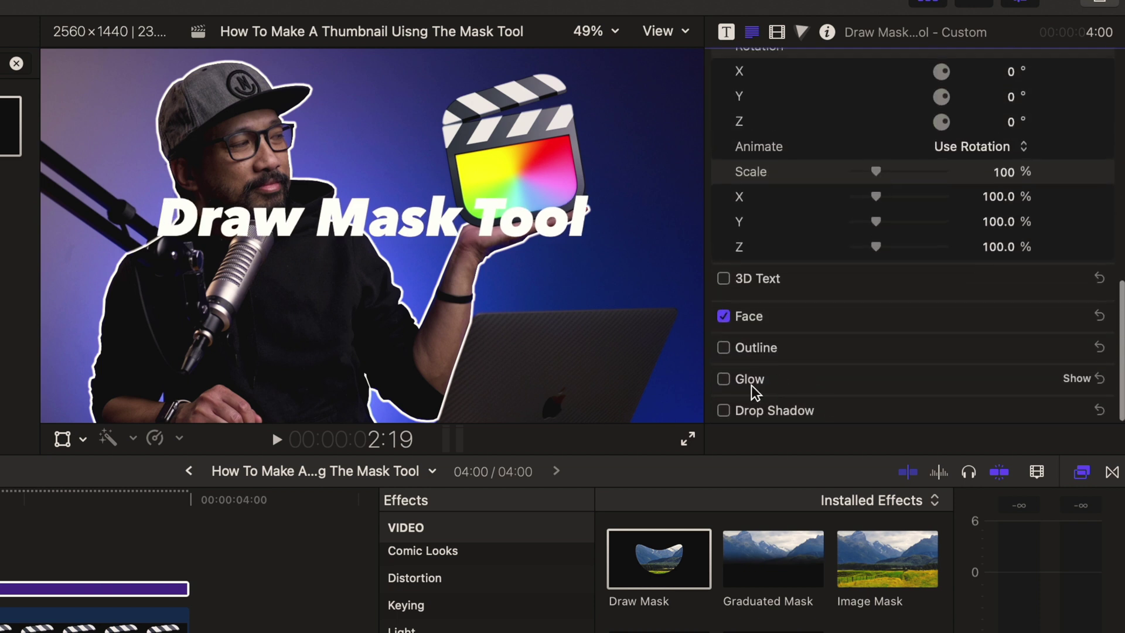
left_click(1076, 347)
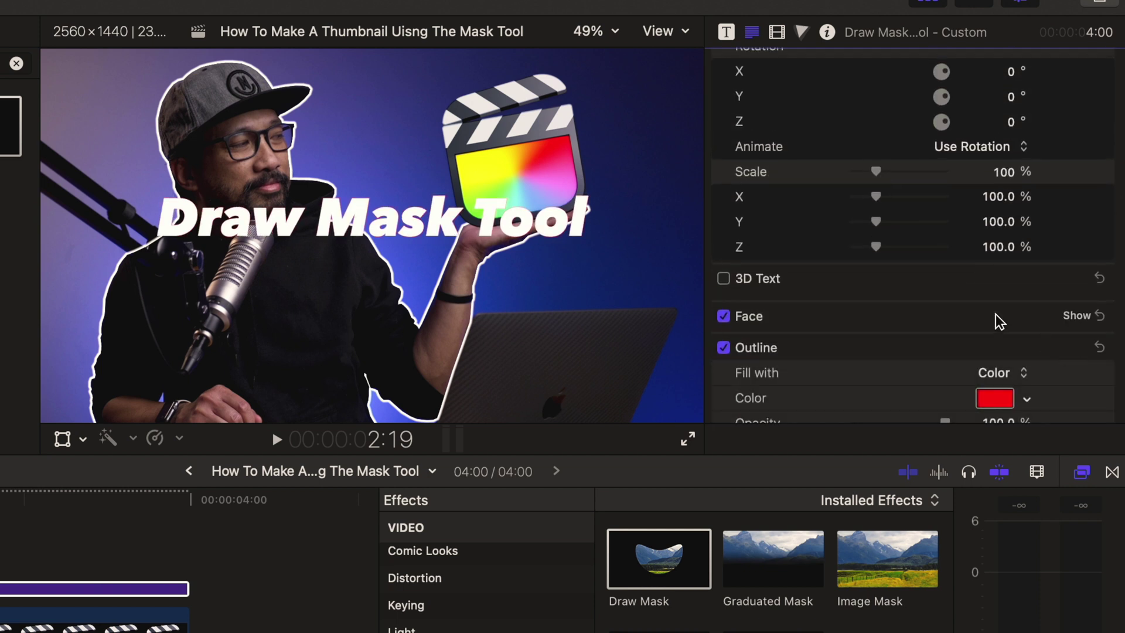
scroll(996, 304, "down", 4)
left_click(998, 274)
left_click_drag(88, 432, 641, 329)
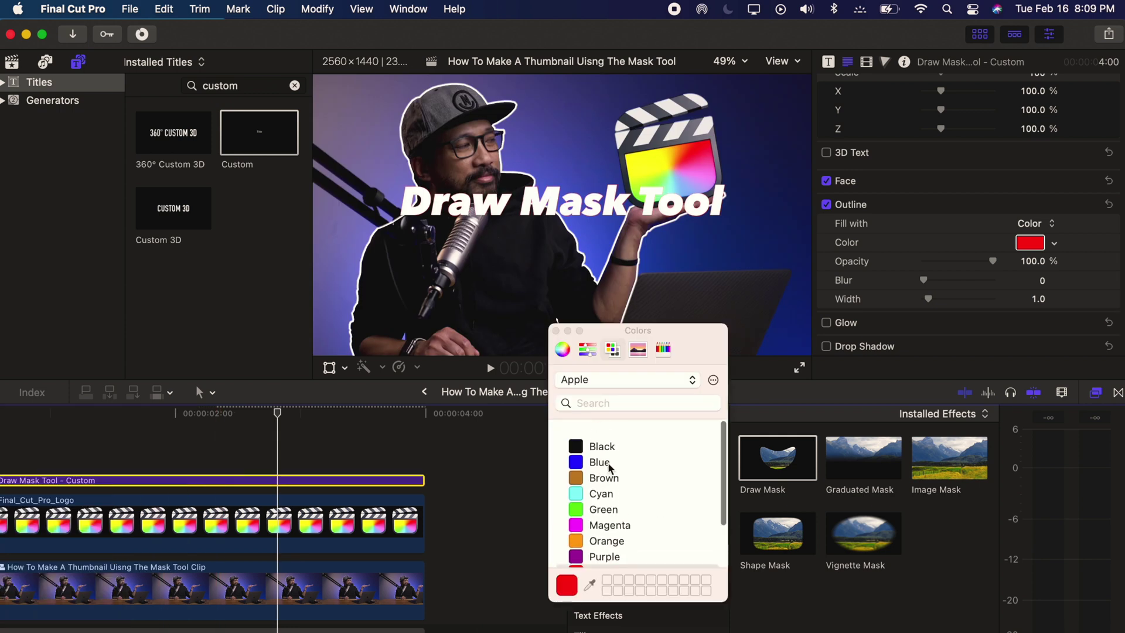
left_click(577, 435)
left_click(556, 331)
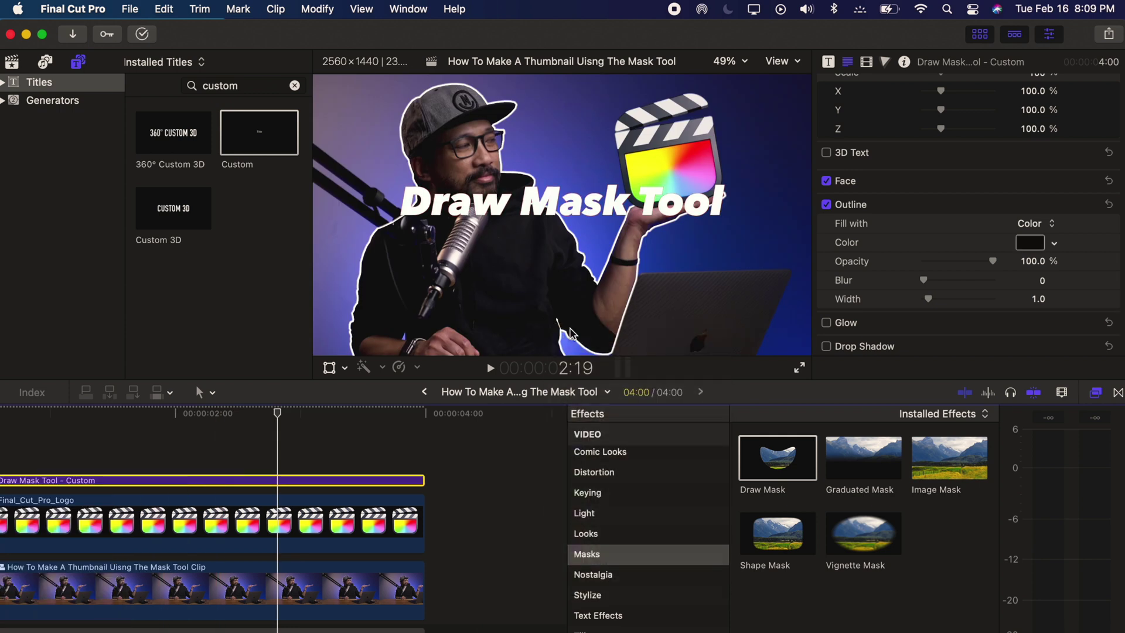
left_click_drag(928, 299, 948, 300)
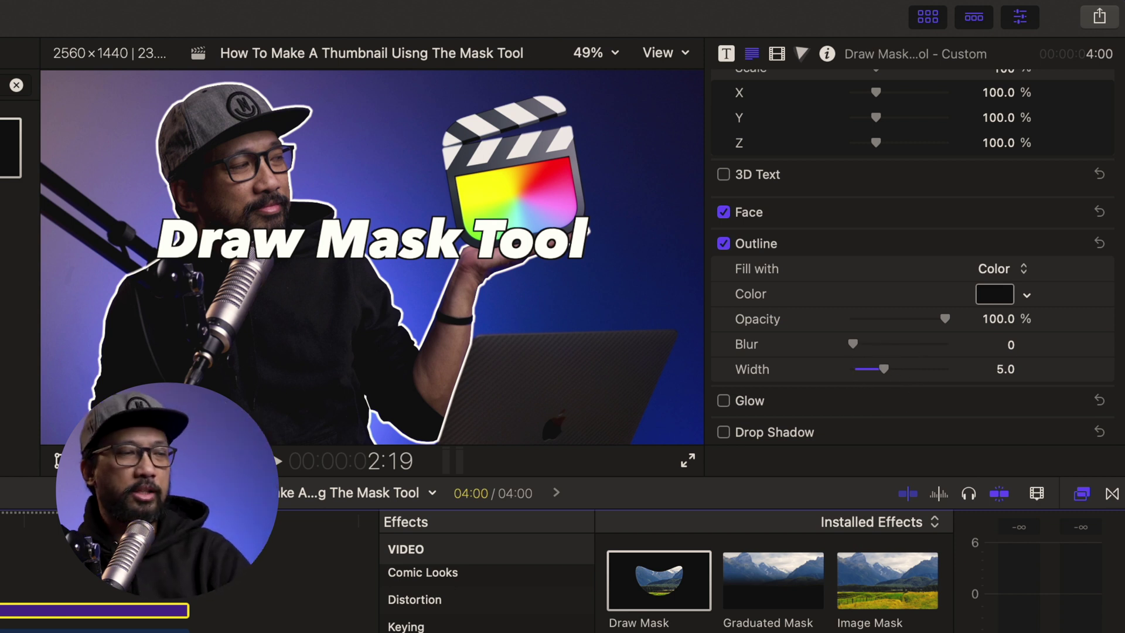
left_click_drag(373, 257, 467, 321)
- Add 'Tutorial' as a second title line and tighten the line spacing to -71.0
left_click(807, 152)
key("Return")
type("T")
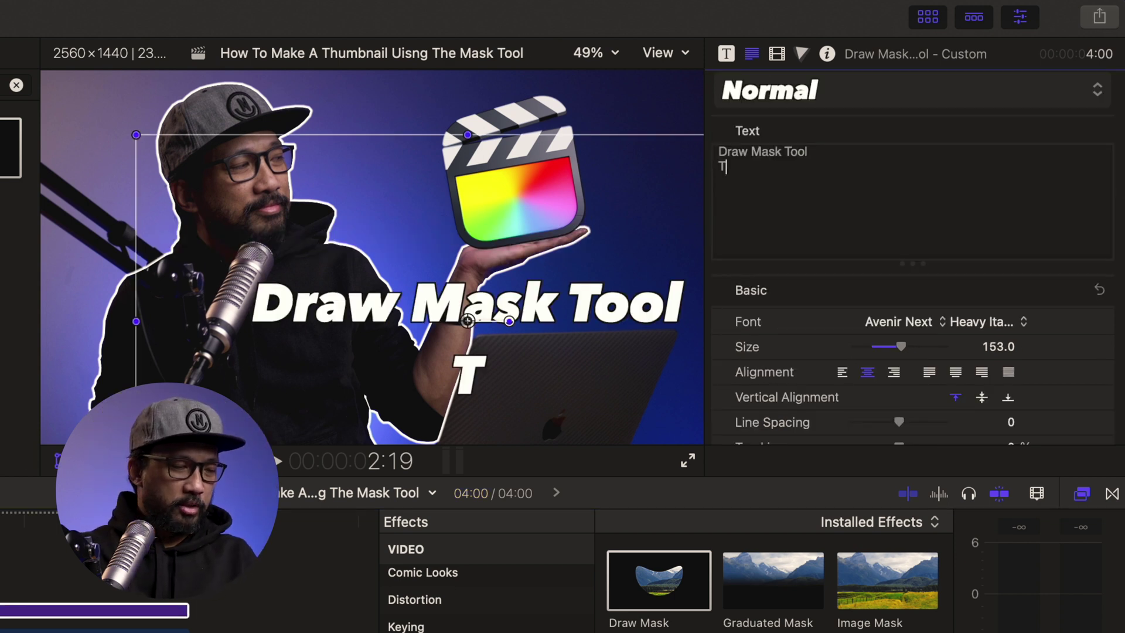
type("utorial")
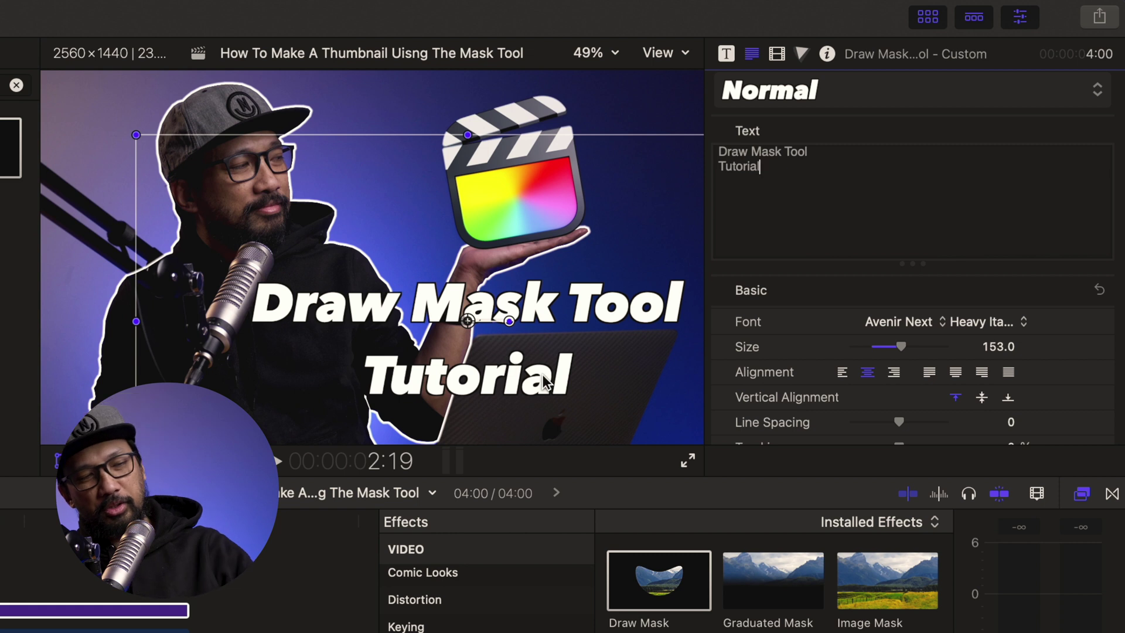
left_click_drag(796, 178, 713, 156)
scroll(884, 324, "down", 3)
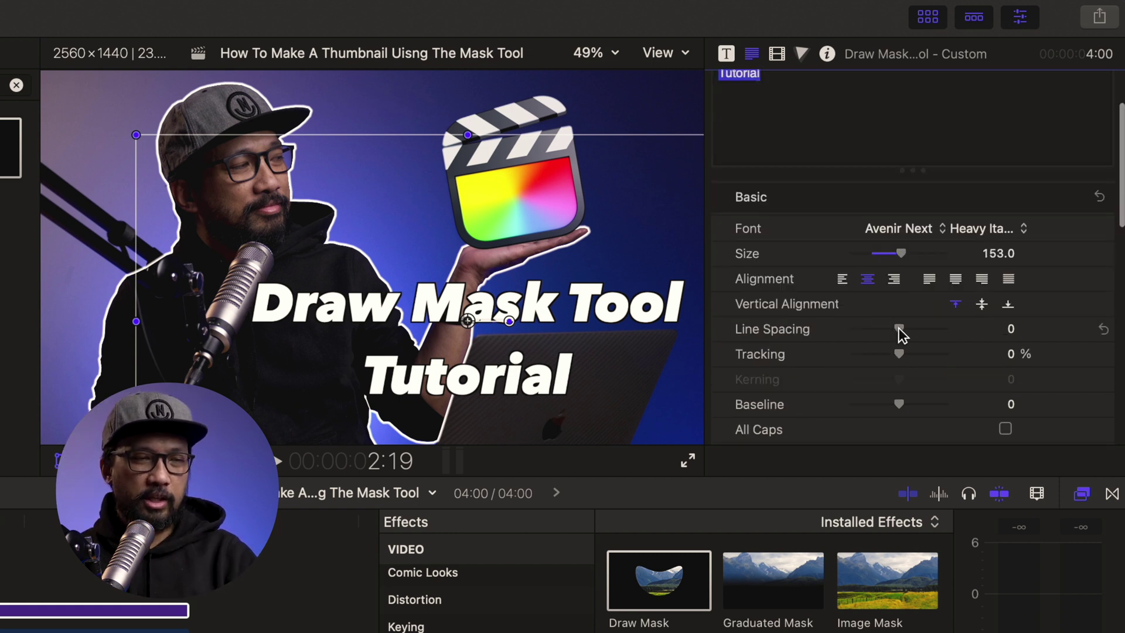
left_click_drag(898, 328, 863, 328)
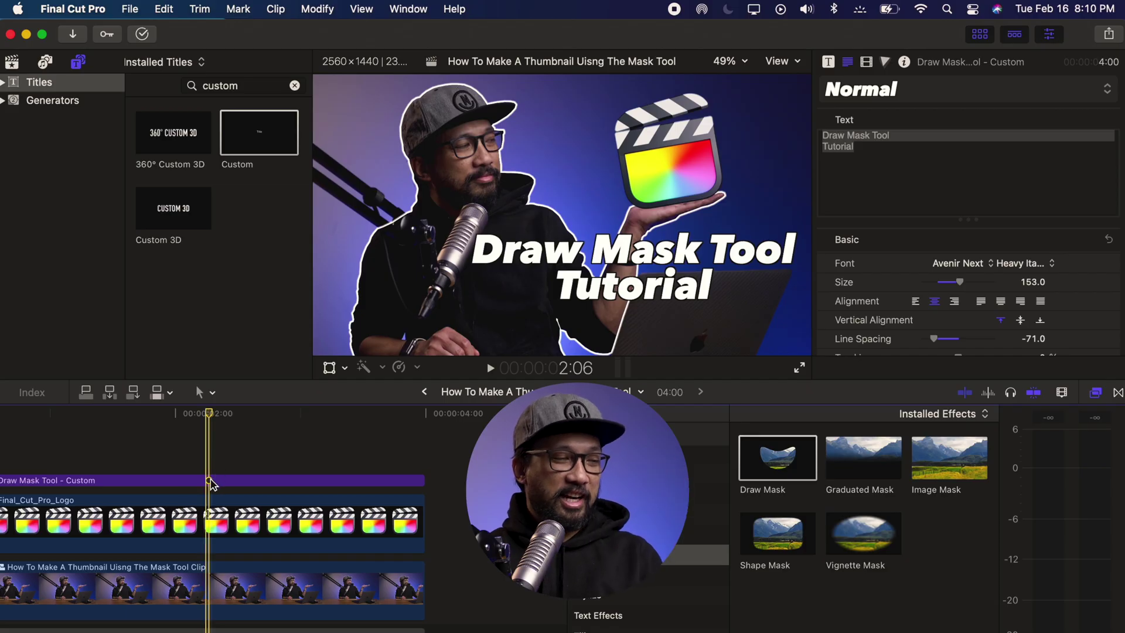
- Enlarge the title to size 170 and place it at X -126.5, Y -110.4
left_click(212, 483)
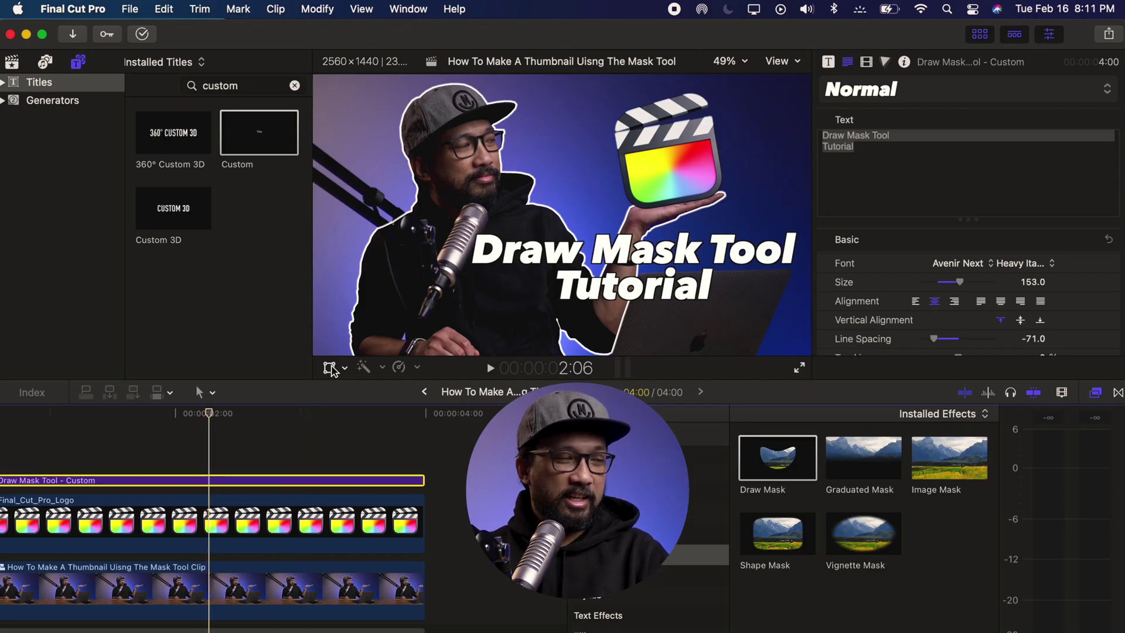
left_click(330, 368)
left_click_drag(555, 298, 439, 265)
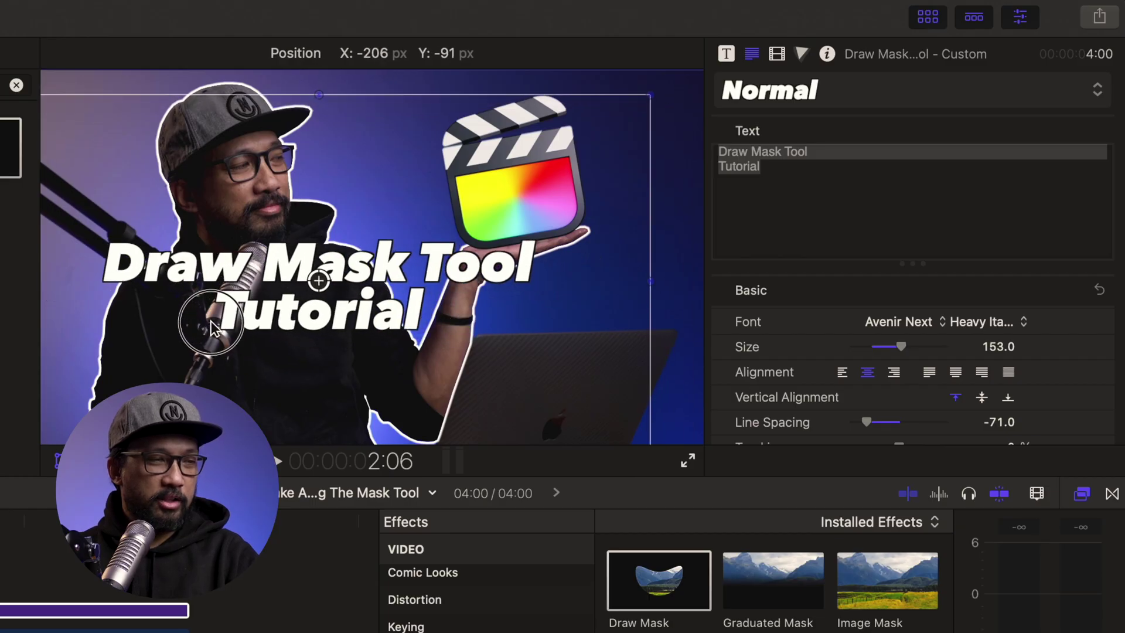
left_click_drag(211, 328, 198, 349)
left_click_drag(900, 347, 909, 354)
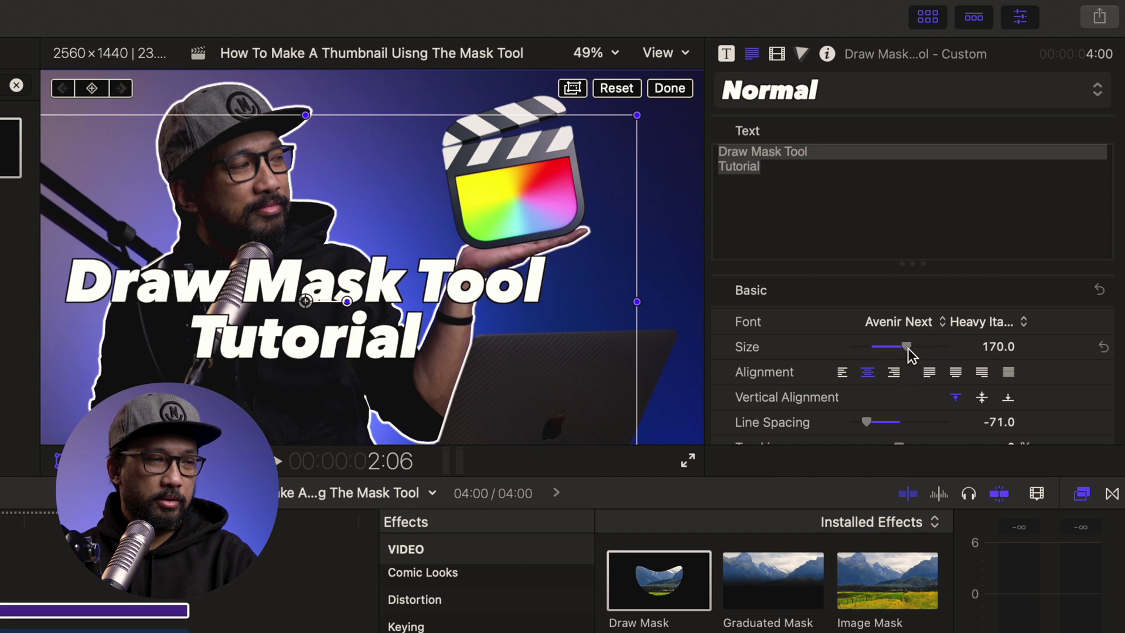
left_click_drag(288, 324, 329, 321)
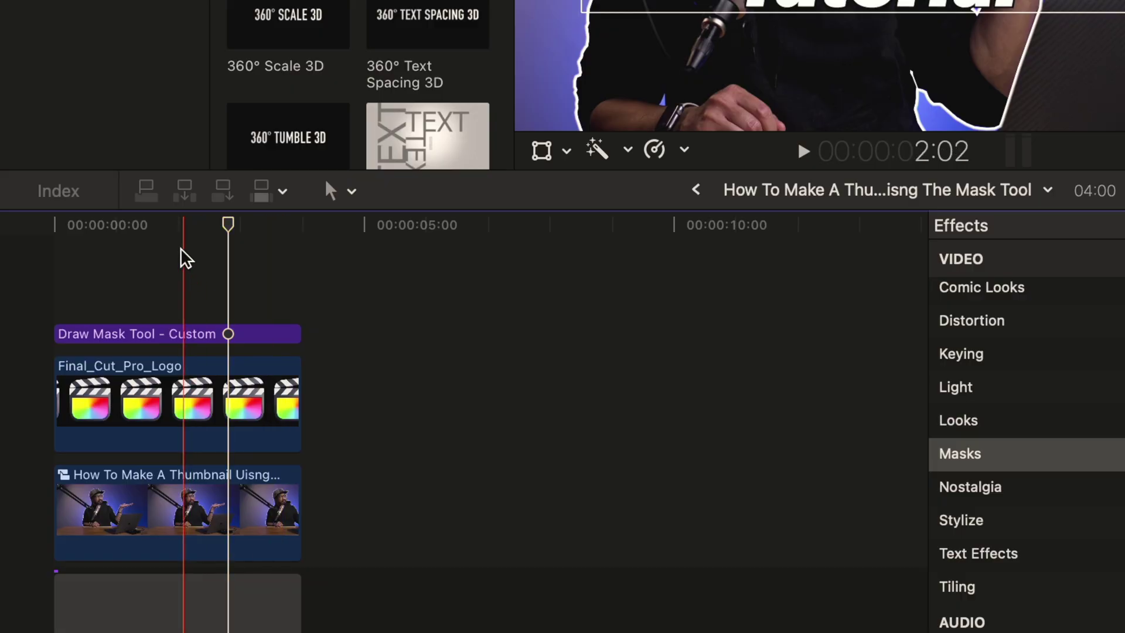
left_click_drag(175, 232, 192, 232)
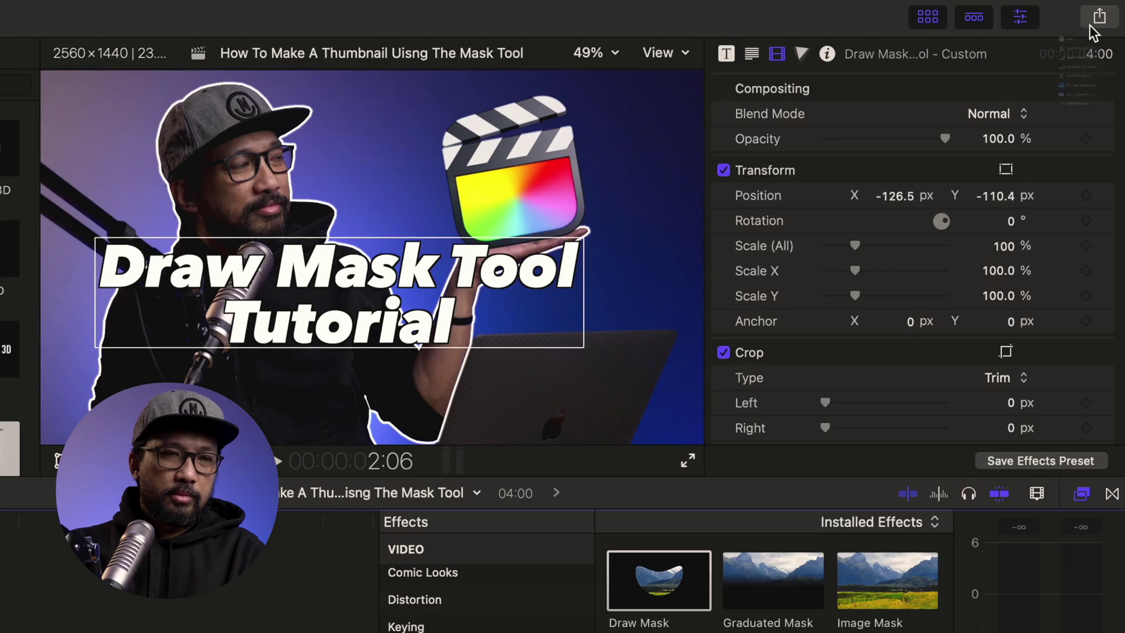
- Export the current frame with JPEG Image as the format
left_click(1093, 18)
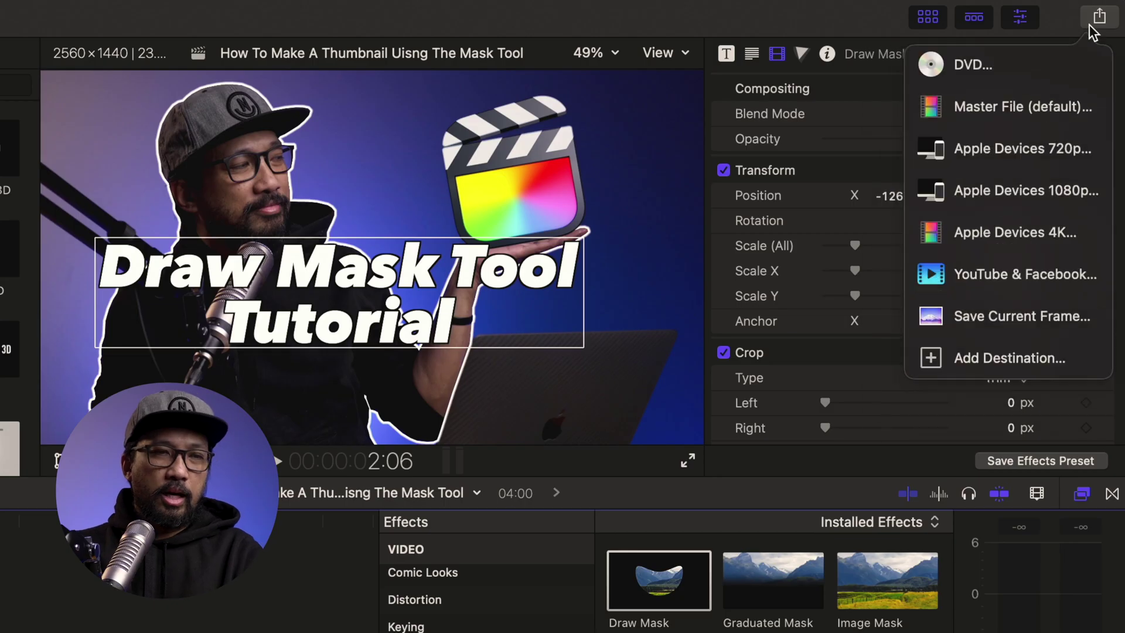
left_click(1009, 317)
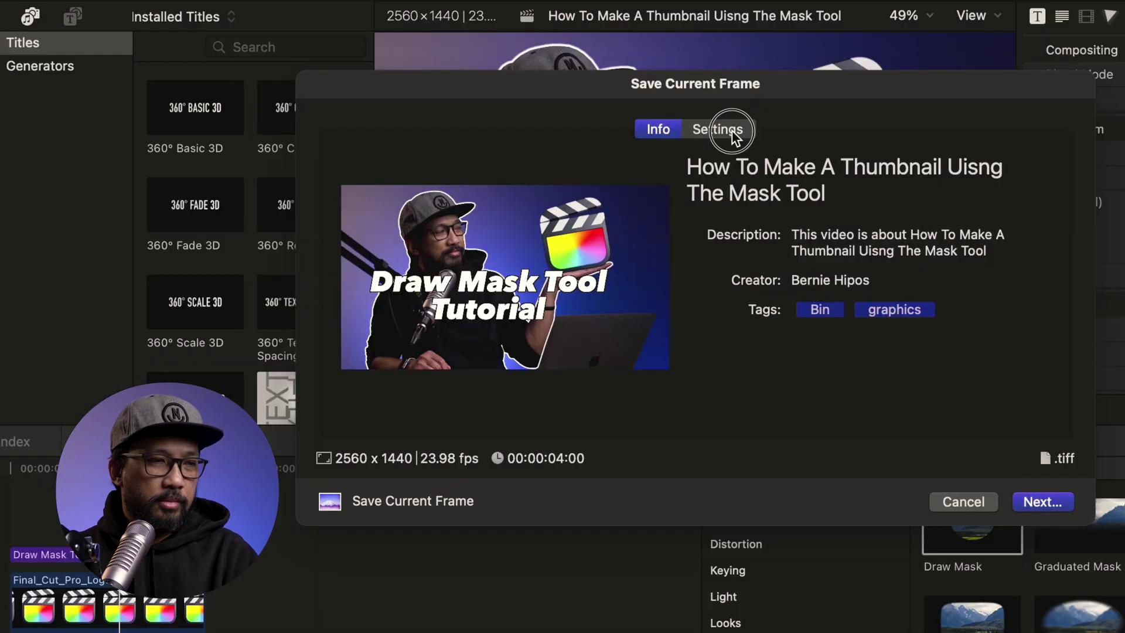
left_click(731, 130)
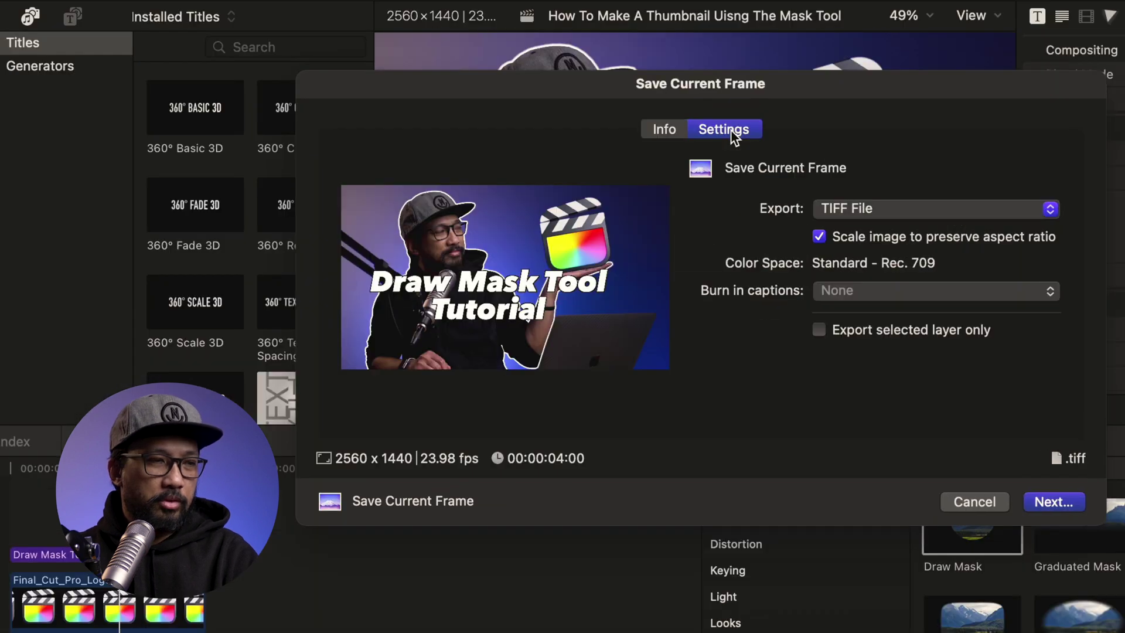
left_click(867, 207)
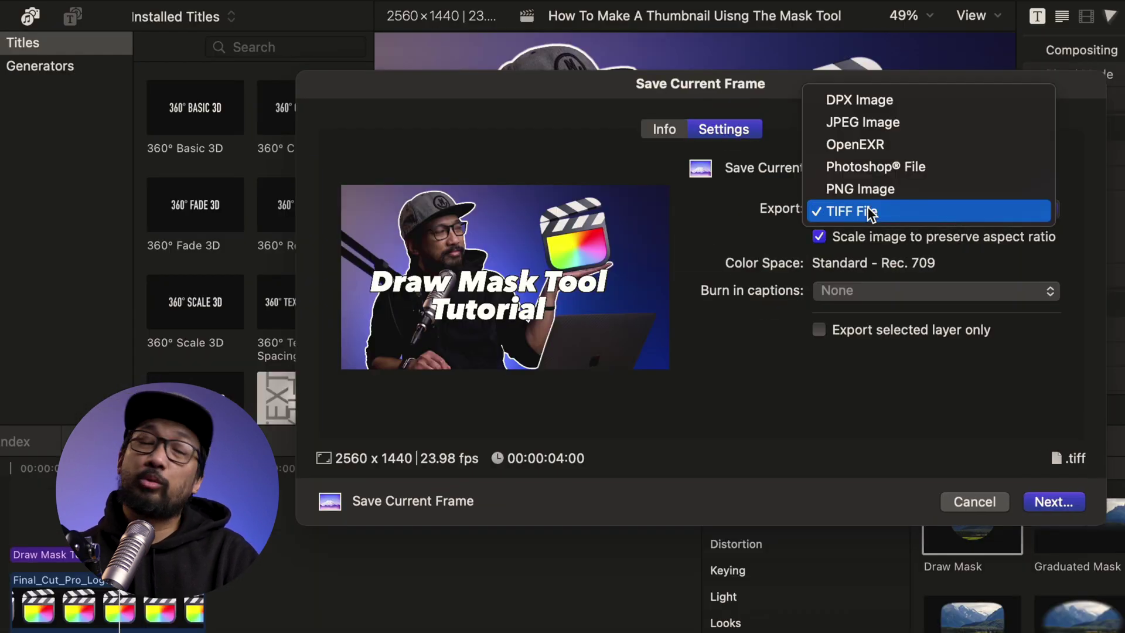
left_click(883, 124)
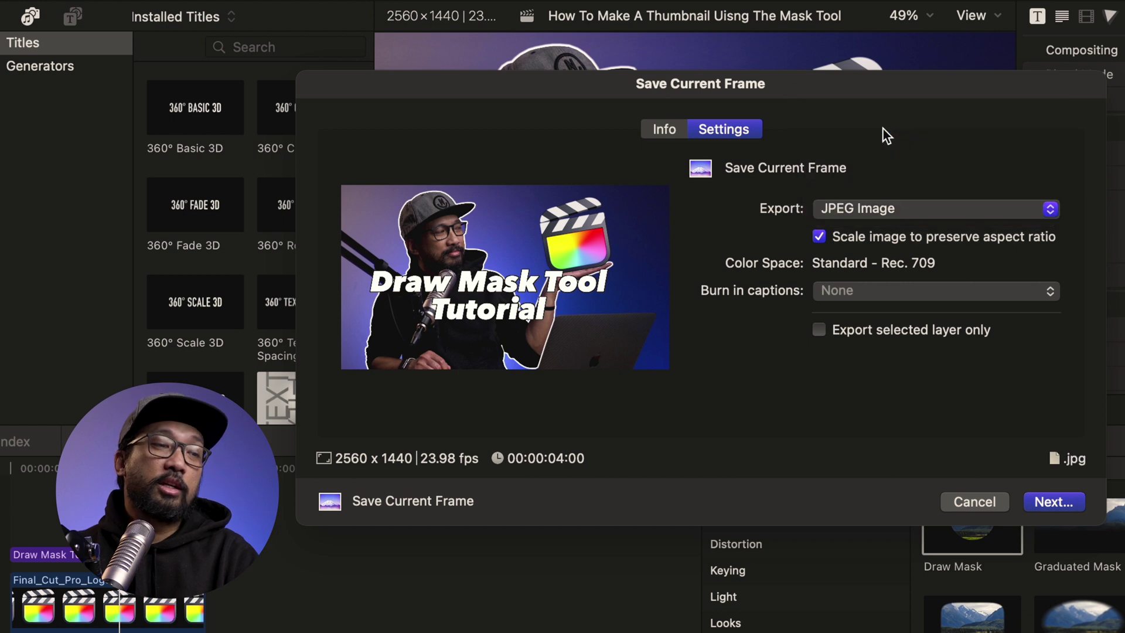
left_click(1054, 500)
- Create a Thumbnail folder inside the video's project folder on the 5TBPortable drive
scroll(388, 361, "down", 5)
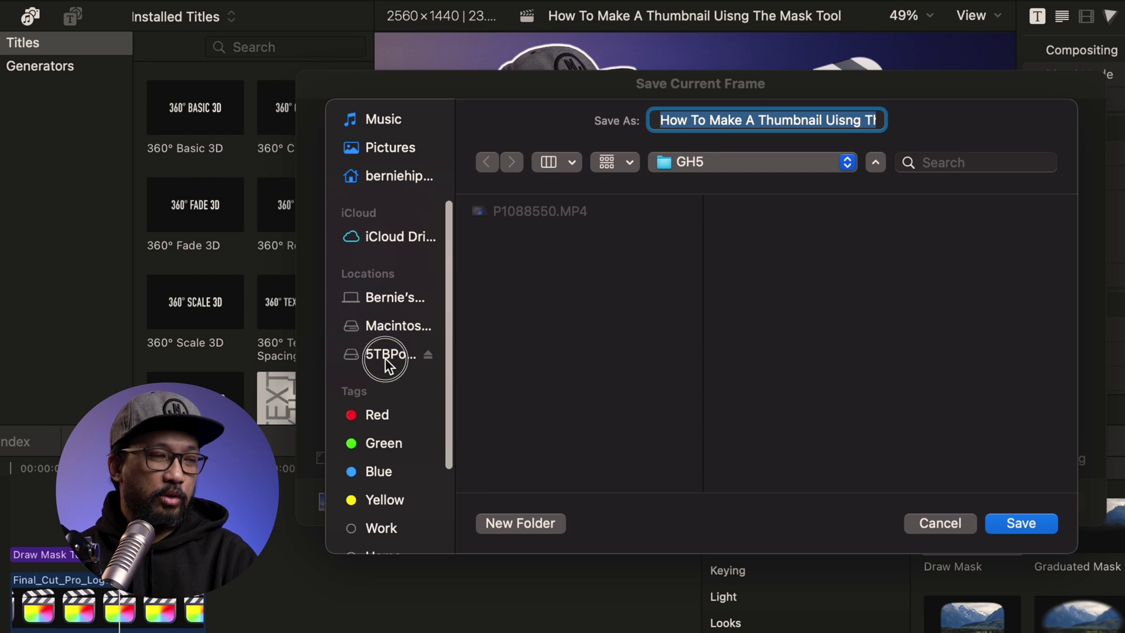
left_click(385, 359)
left_click(583, 217)
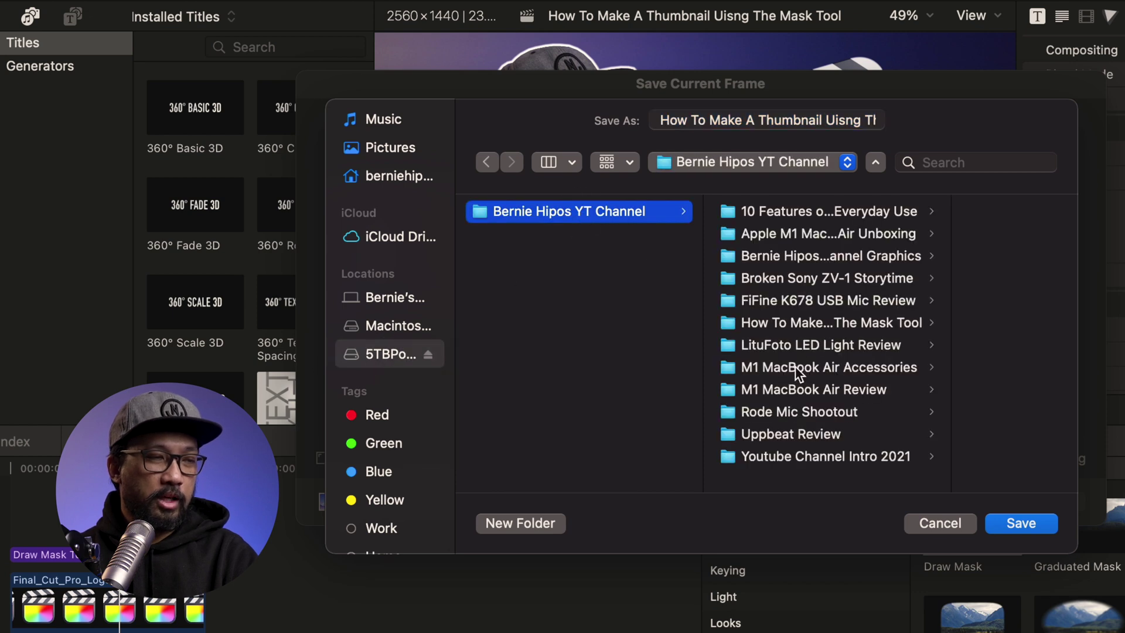
left_click(797, 328)
left_click(528, 530)
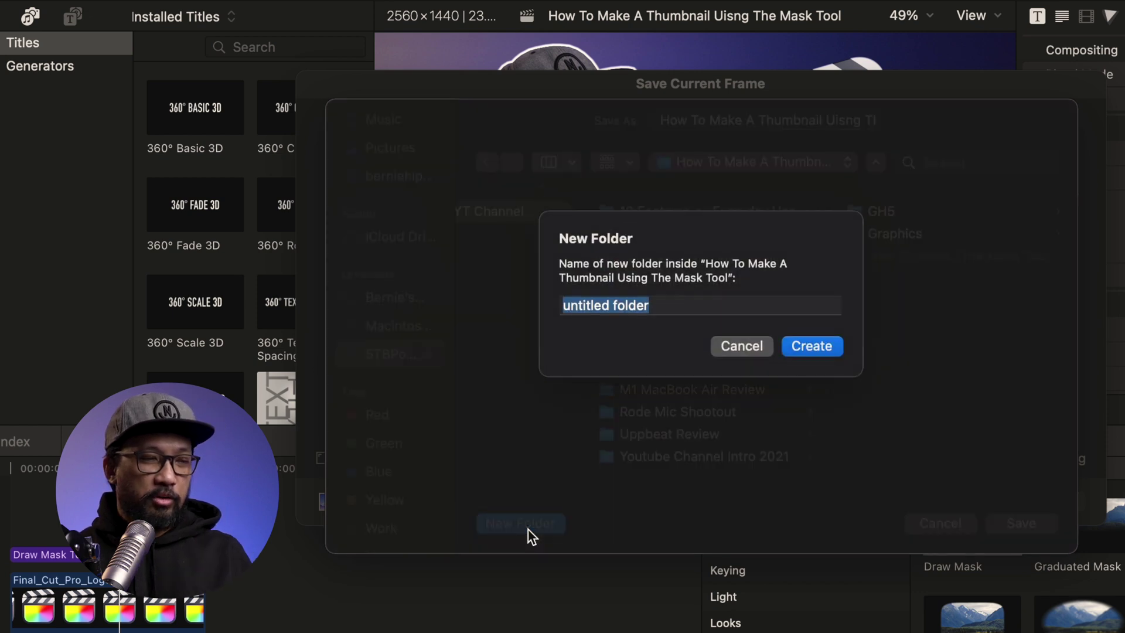
type("Thu")
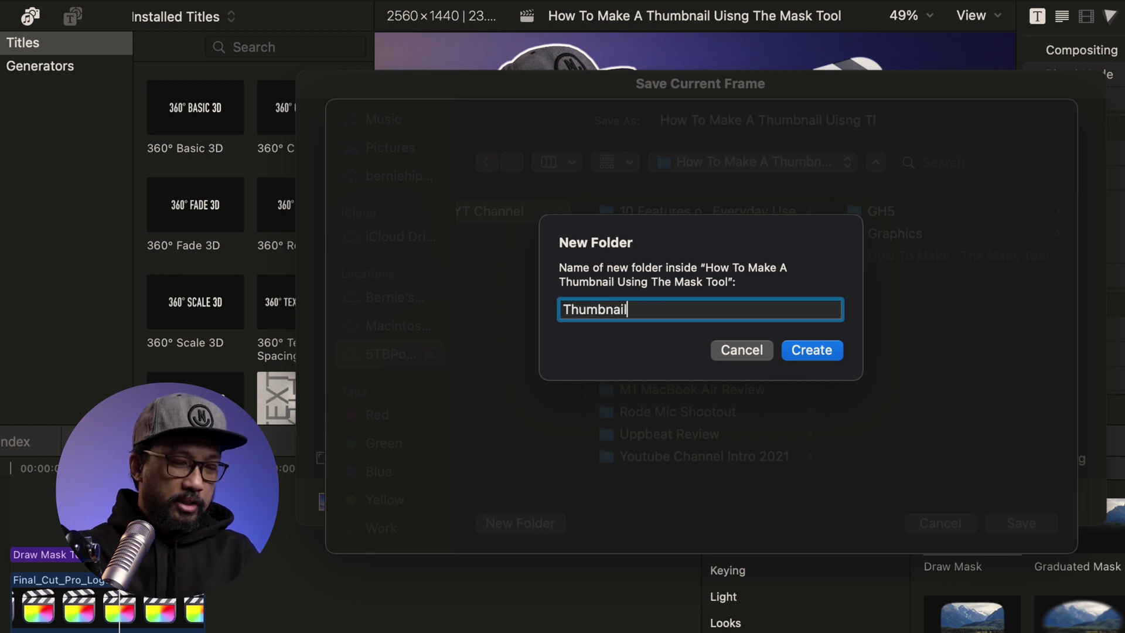
type("mbnail")
key("Return")
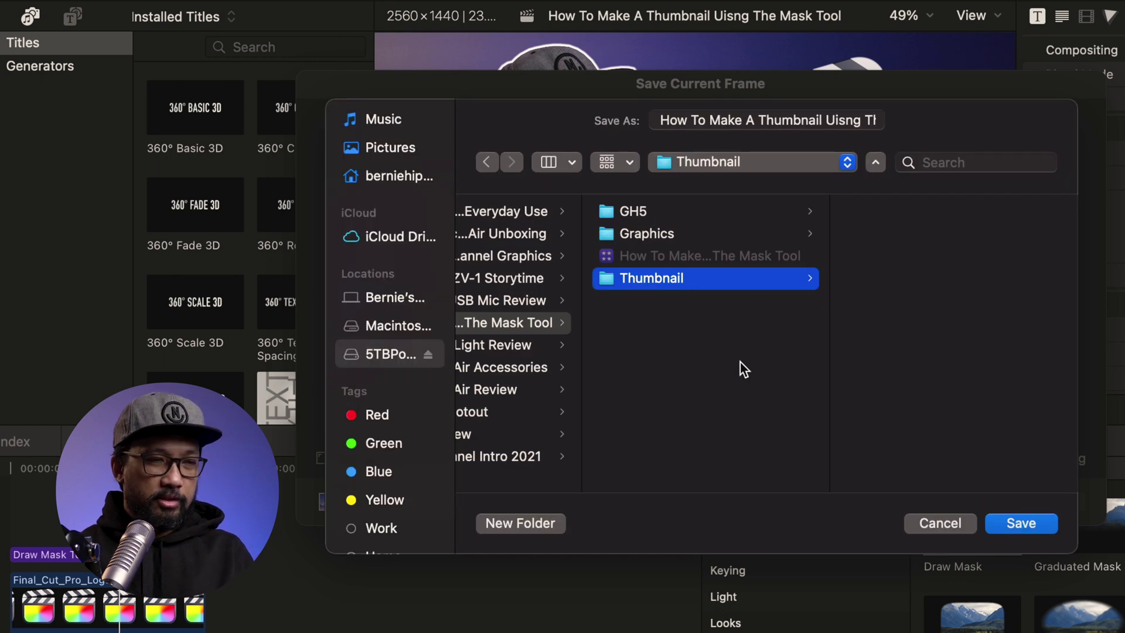
- Append _YT_TN to the file name and save the JPEG there
left_click(834, 120)
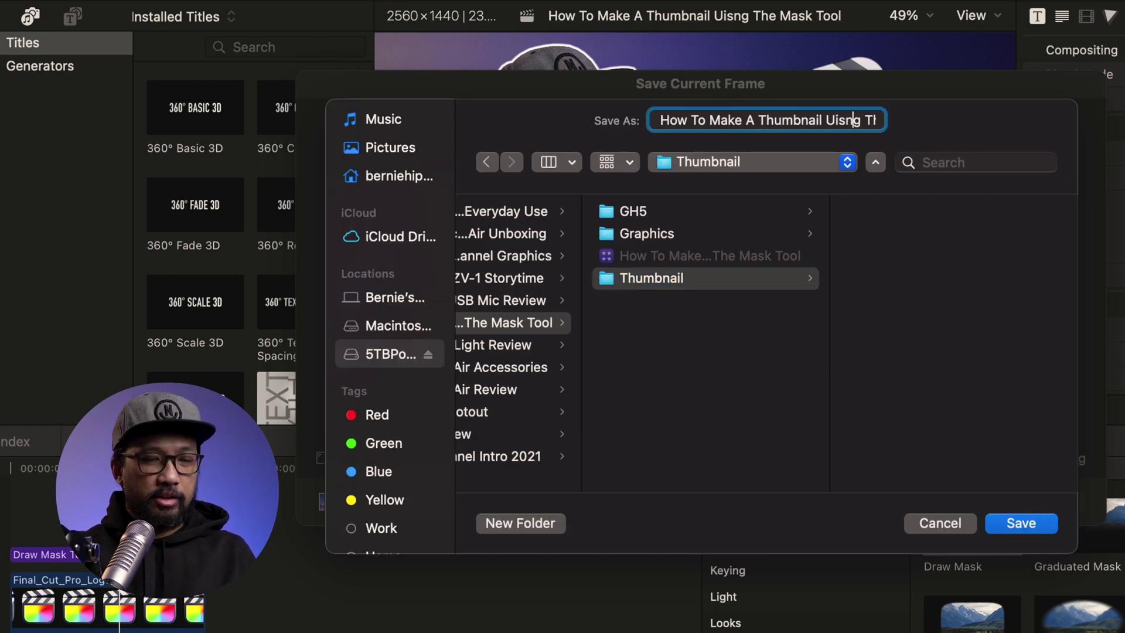
key("Right")
key("Right")
key("Right")
key("Right")
key("Right")
key("Right")
key("Right")
key("Right")
type("_Y")
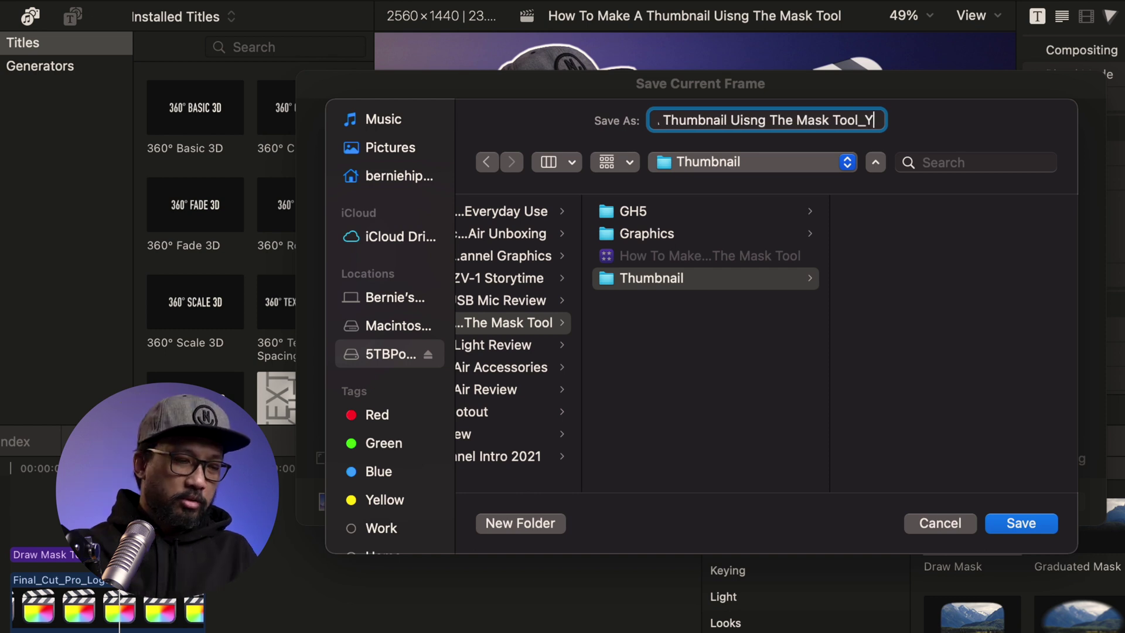
type("T_")
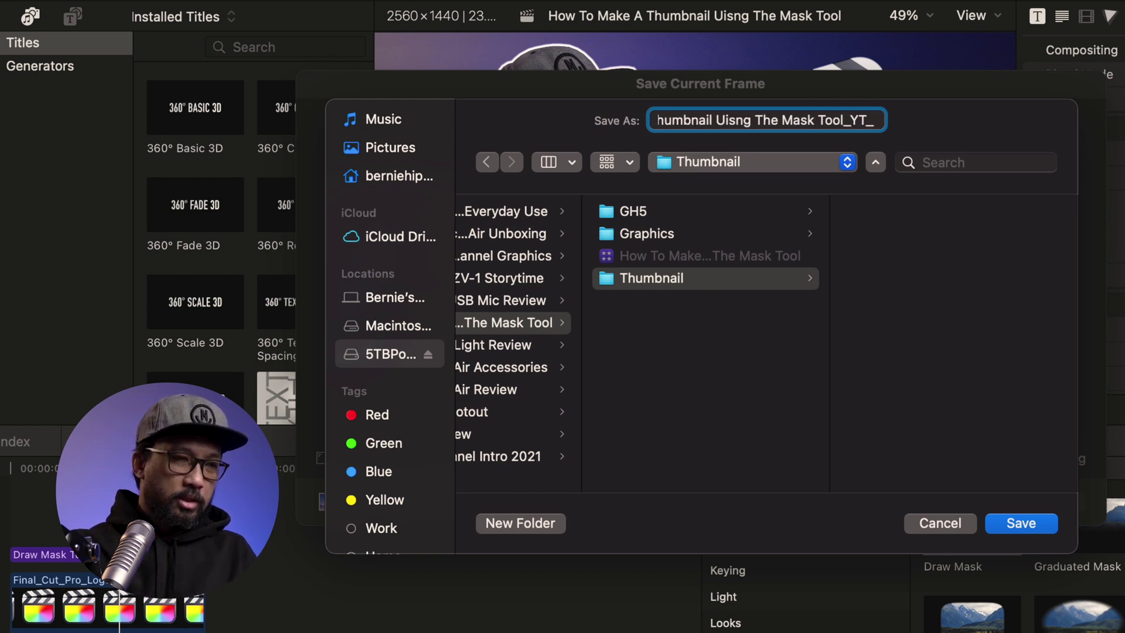
type("TN")
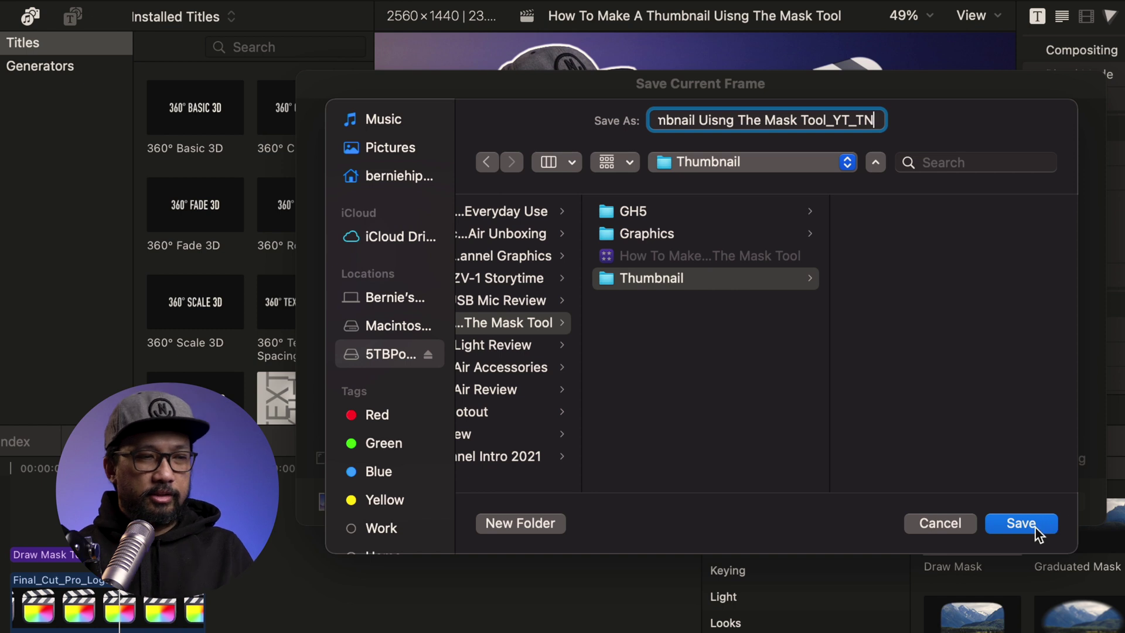
left_click(1021, 523)
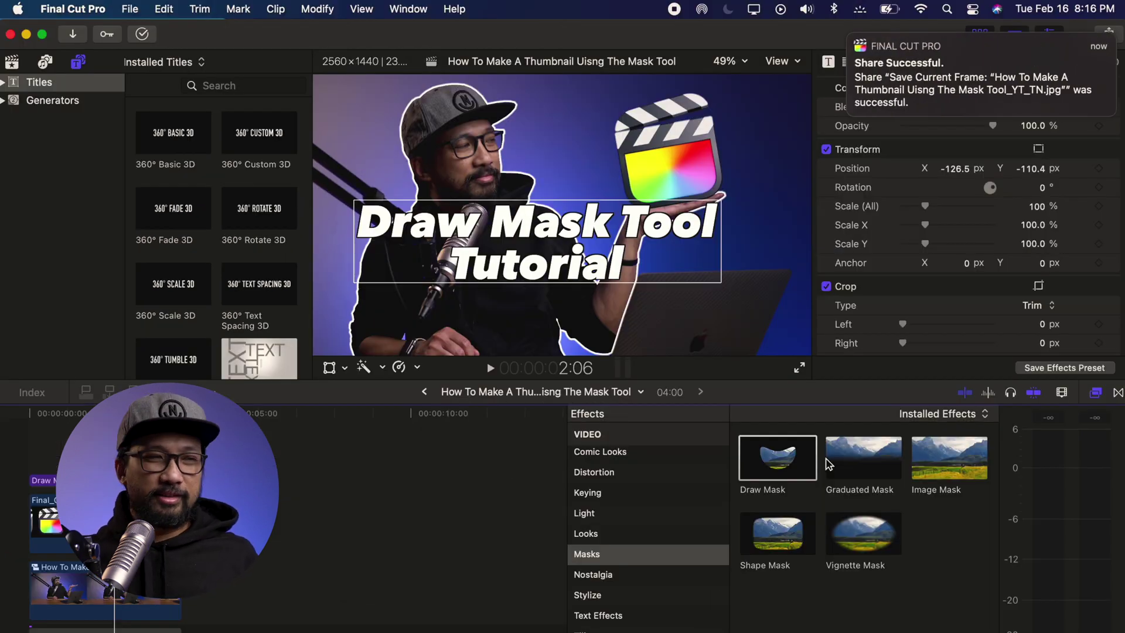
left_click(849, 35)
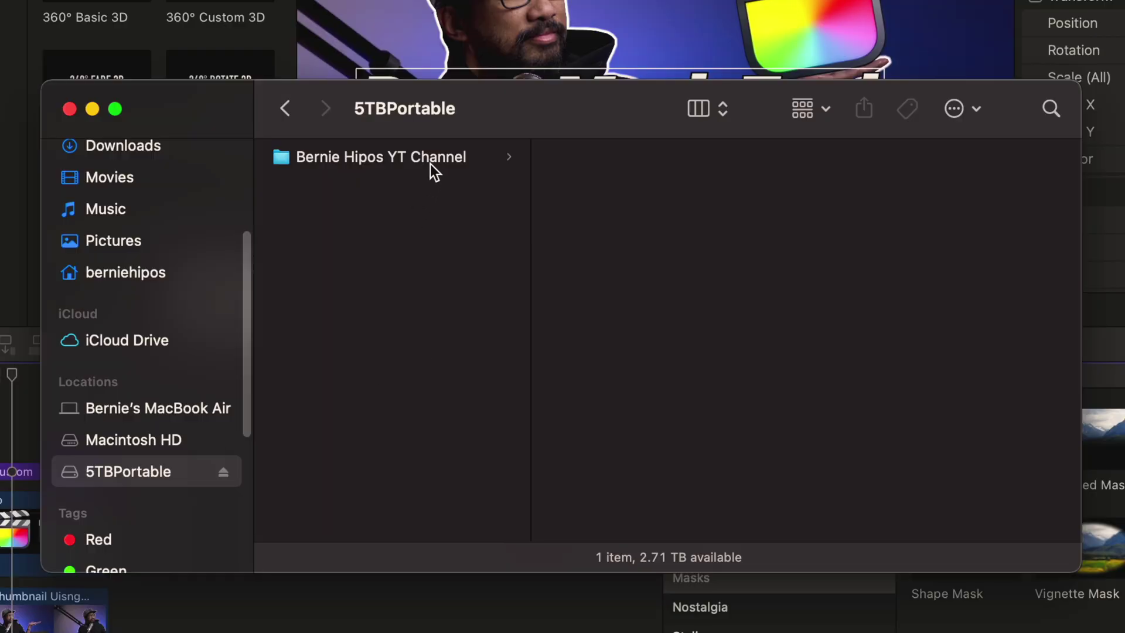
- Browse from the channel folder into the project's Thumbnail folder and select the _YT_TN.jpg
left_click(434, 170)
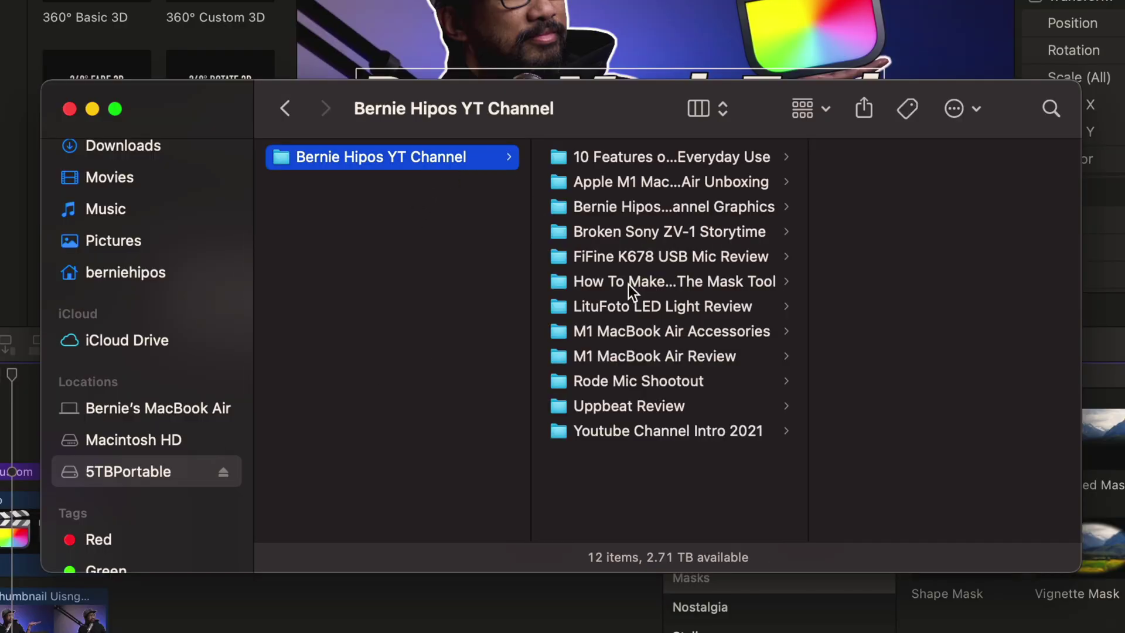
left_click(612, 286)
left_click(936, 235)
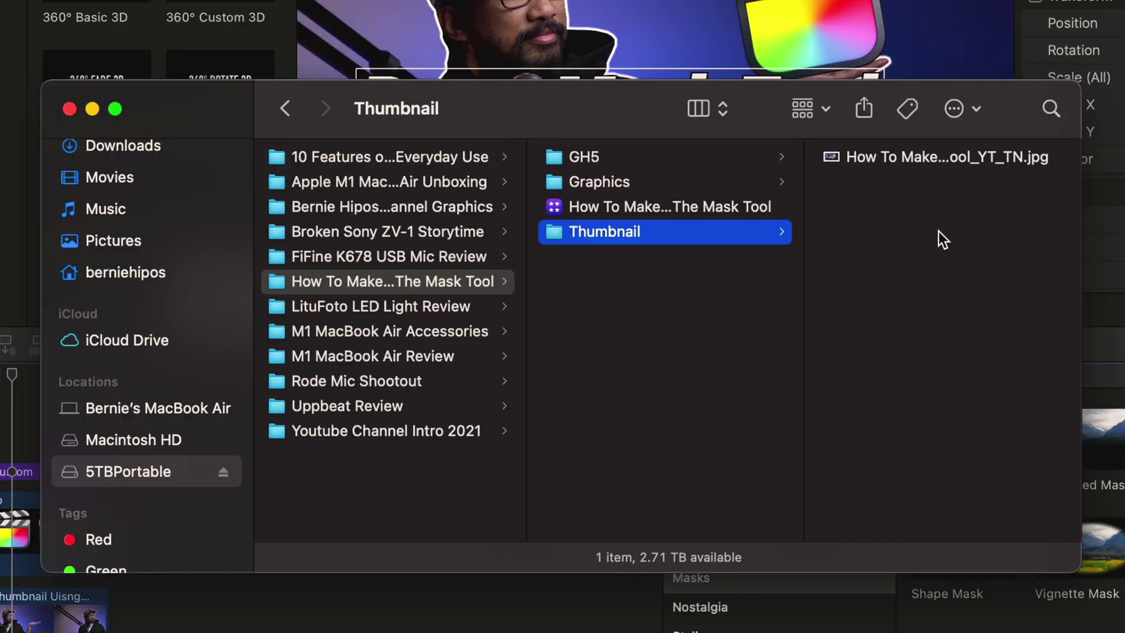
key("Right")
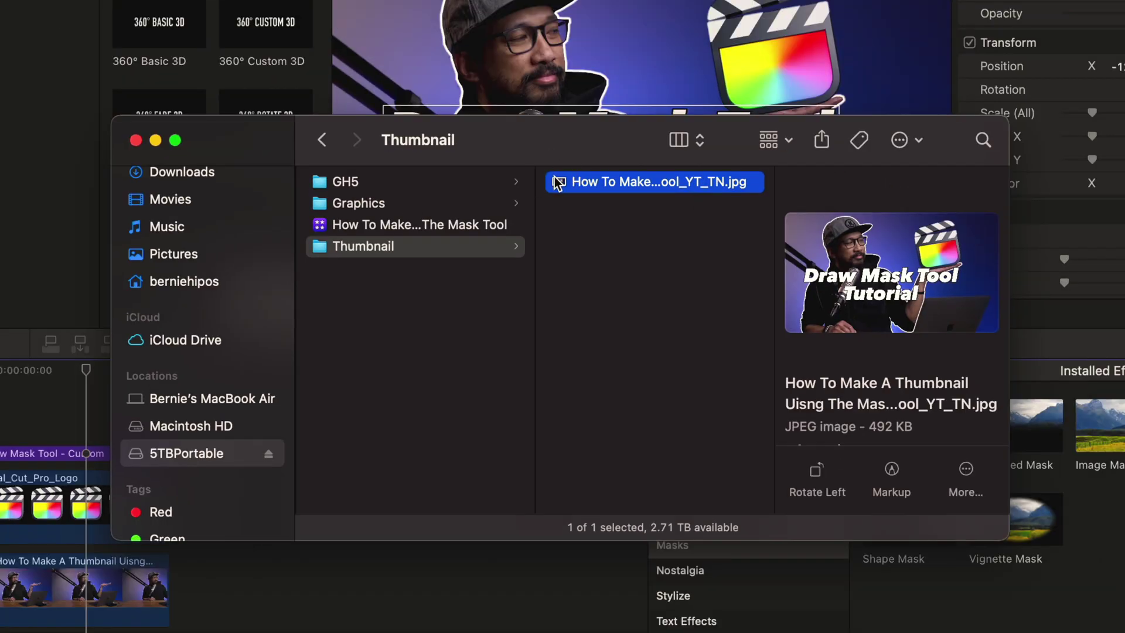